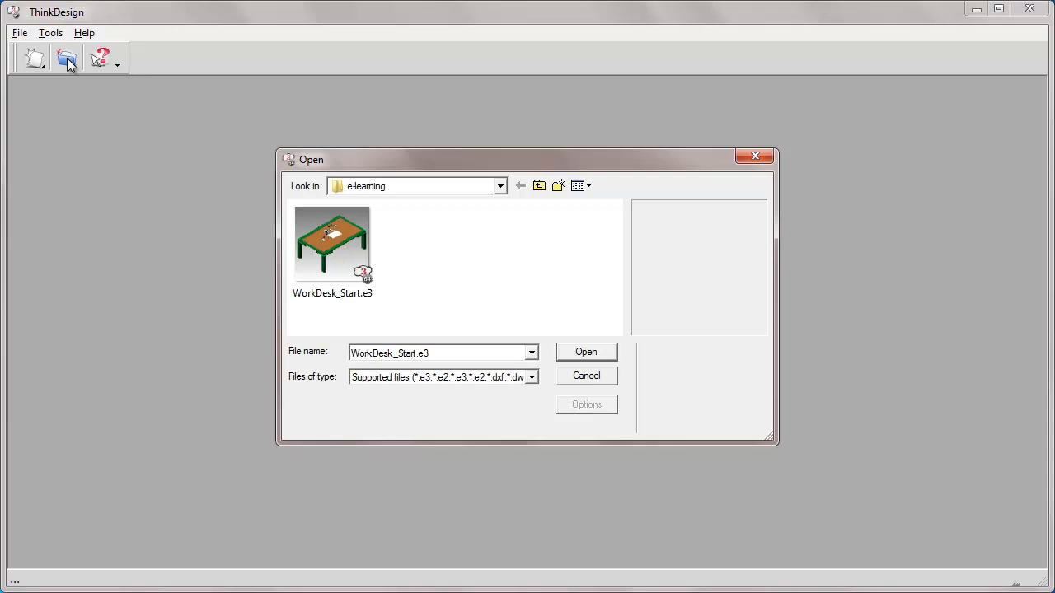
Open WorkDesk_Start.e3 and set the selection filter to Solid
left_click(587, 352)
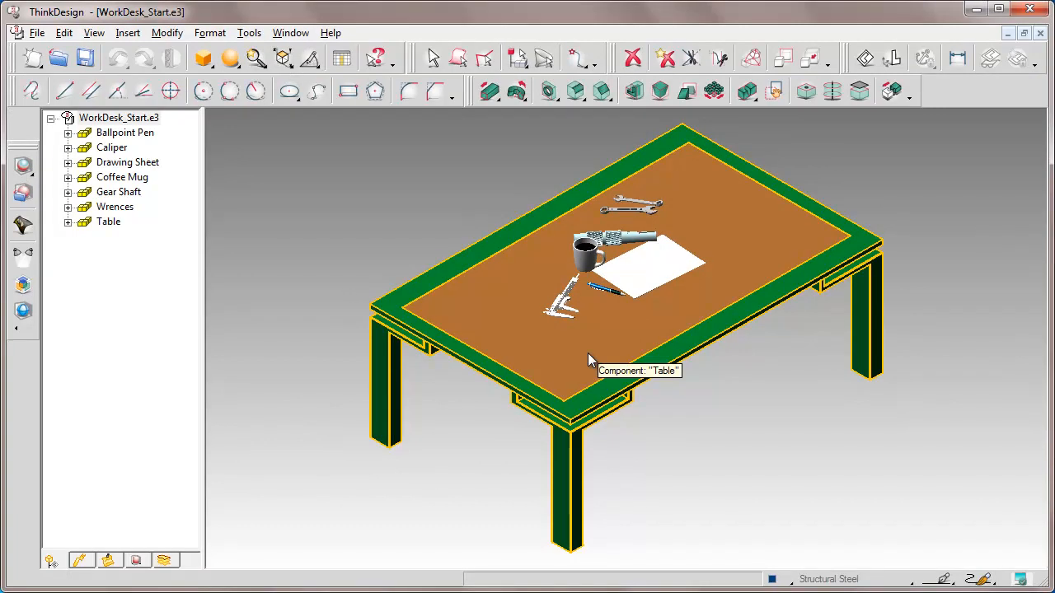
left_click(517, 59)
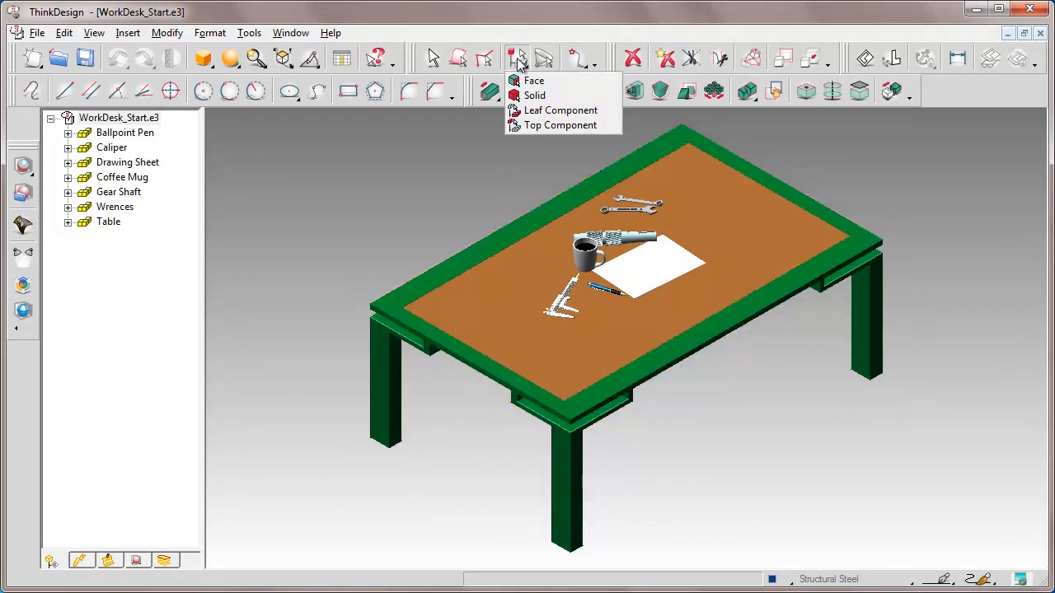
left_click(528, 94)
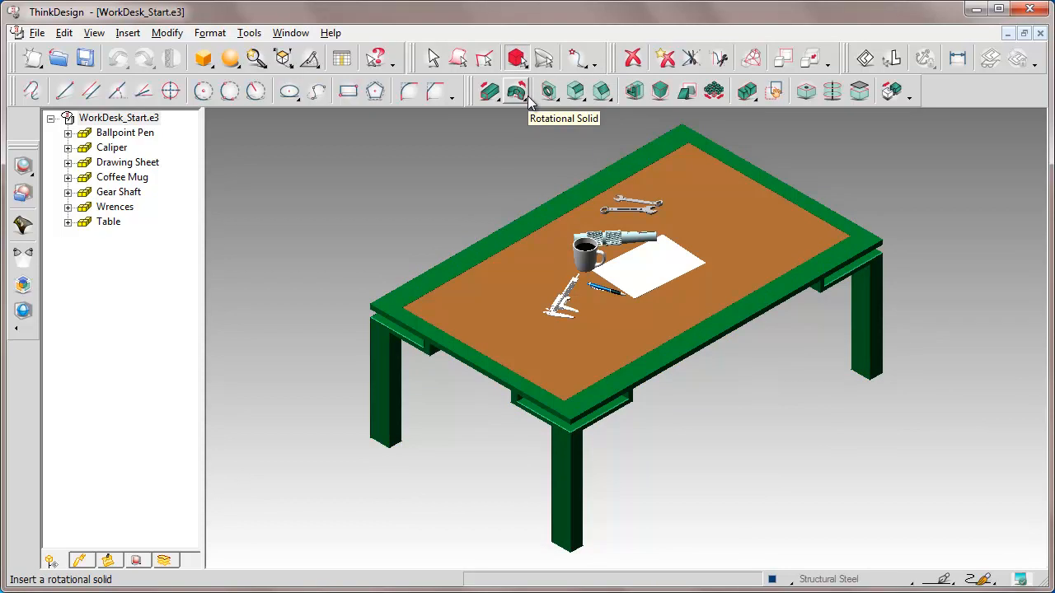
In the system options Input settings, turn off Dynamic highlighting and confirm
left_click(250, 33)
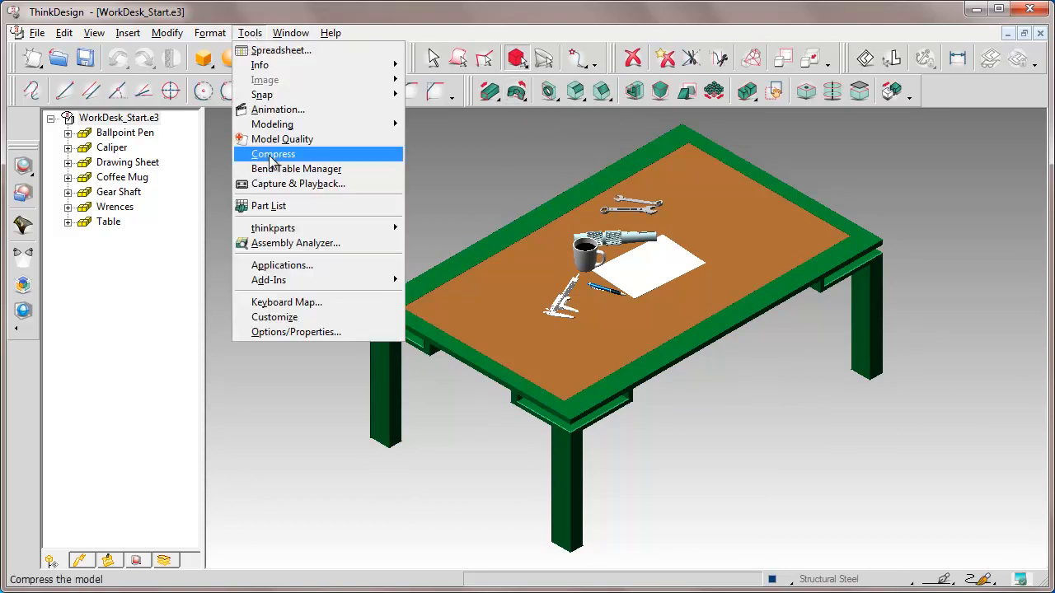
left_click(298, 332)
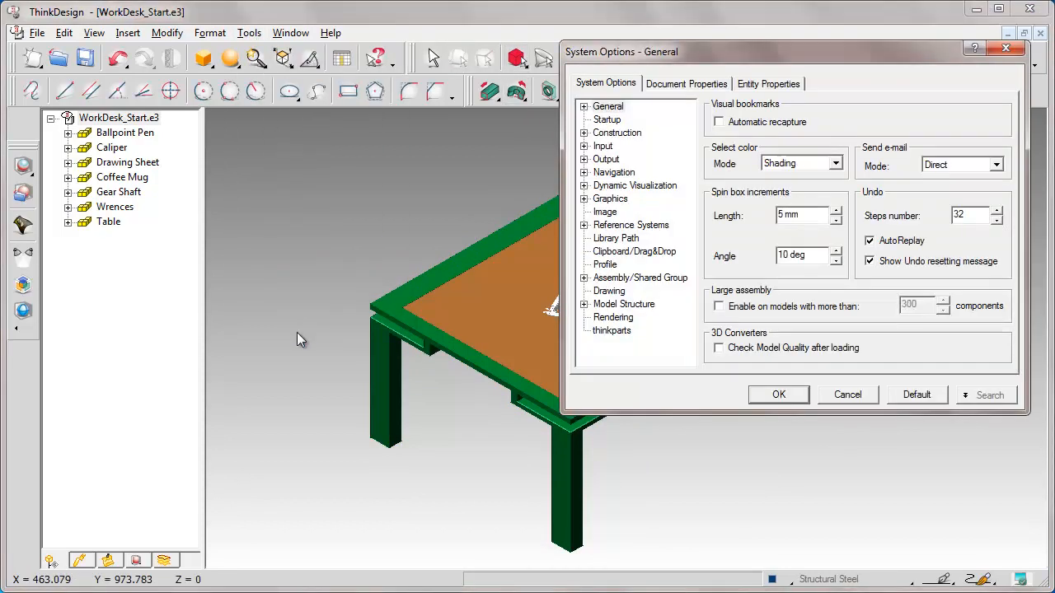
left_click(603, 146)
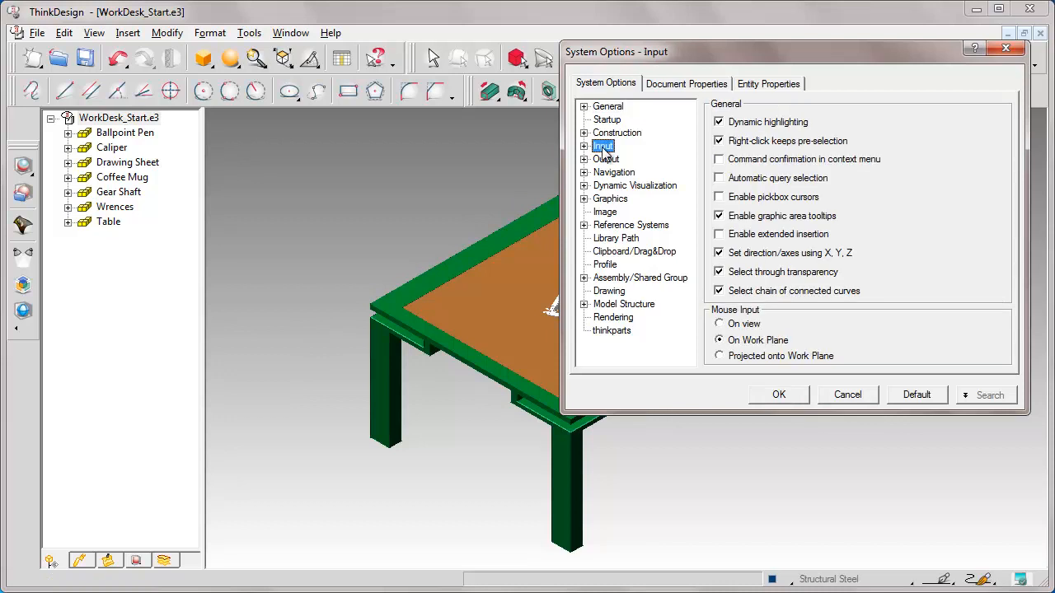
left_click(718, 122)
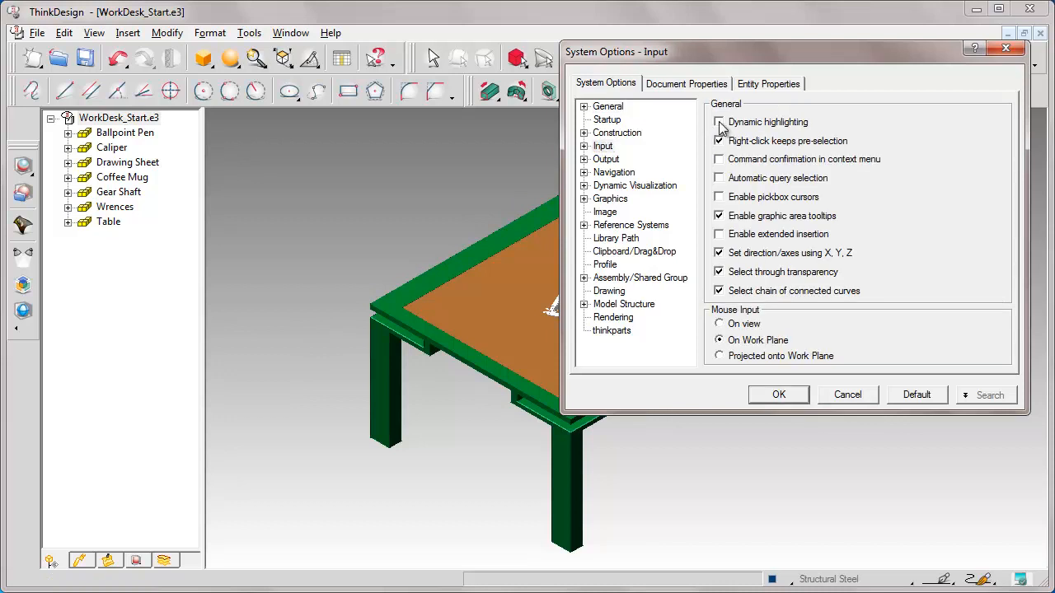
left_click(778, 394)
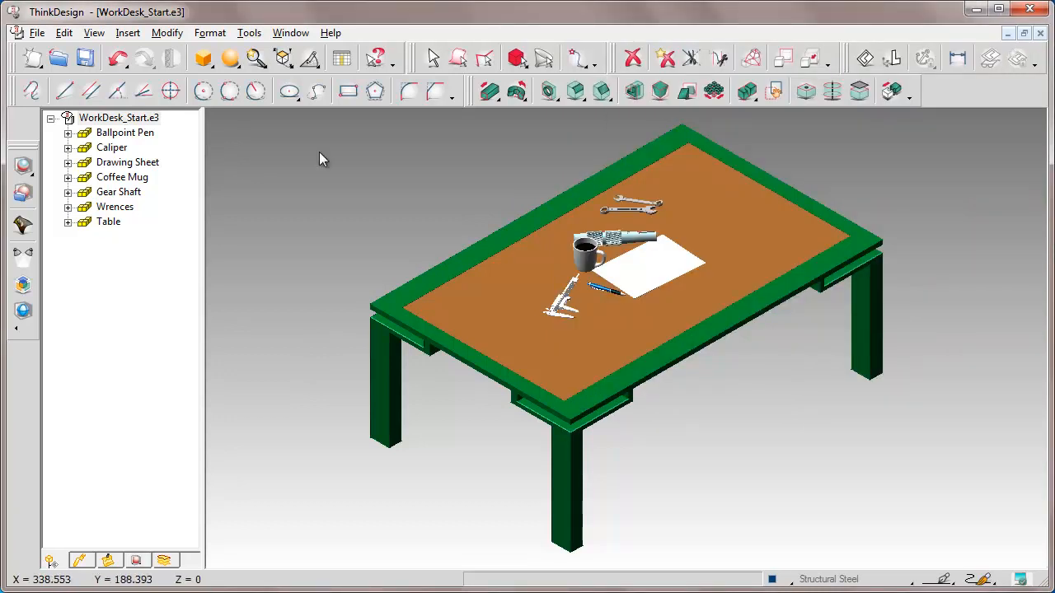
Open the Orientation palette and reposition it beside the model
left_click(94, 33)
mouse_move(352, 161)
left_click(402, 332)
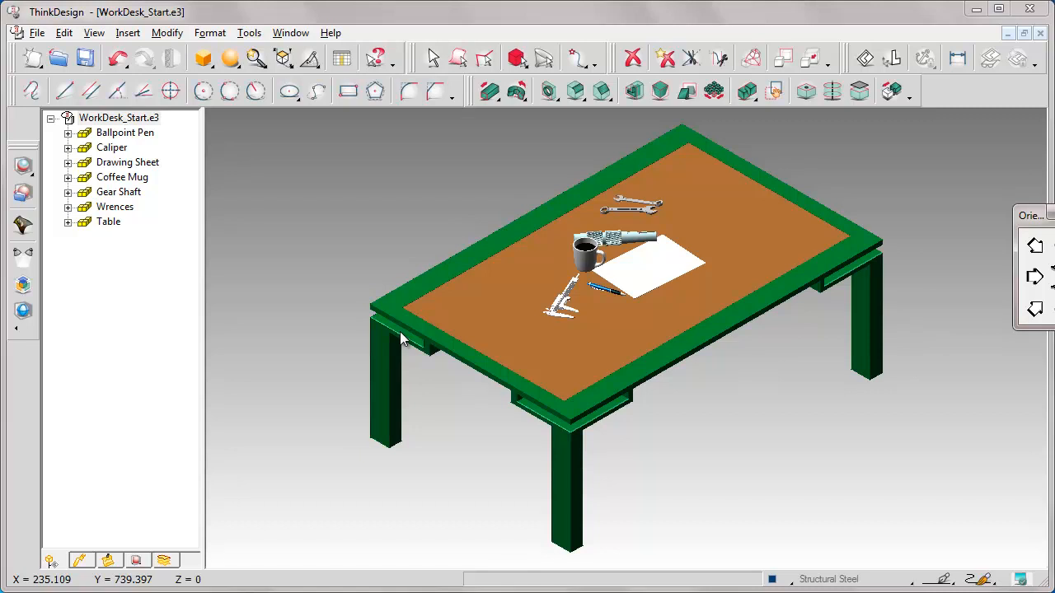
left_click_drag(1031, 217, 954, 139)
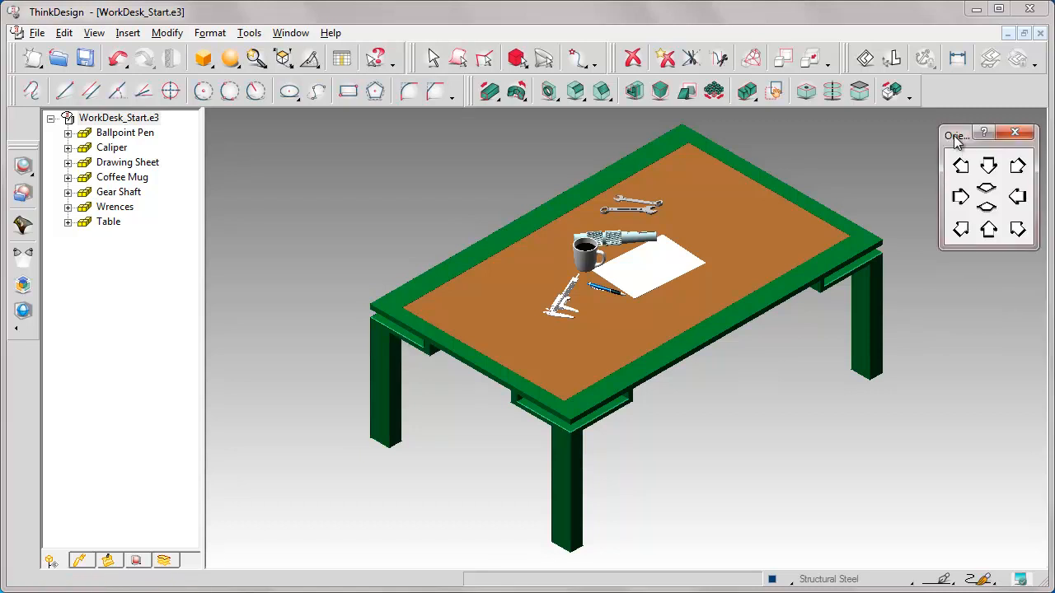
View the desk from several standard orientations using the Orientation palette
left_click(1017, 229)
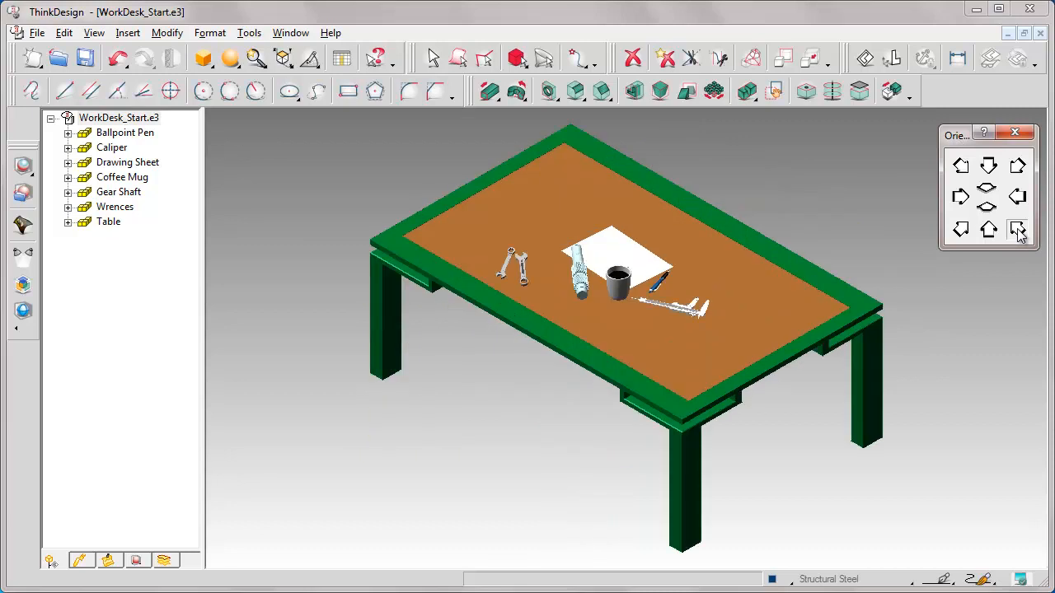
left_click(961, 231)
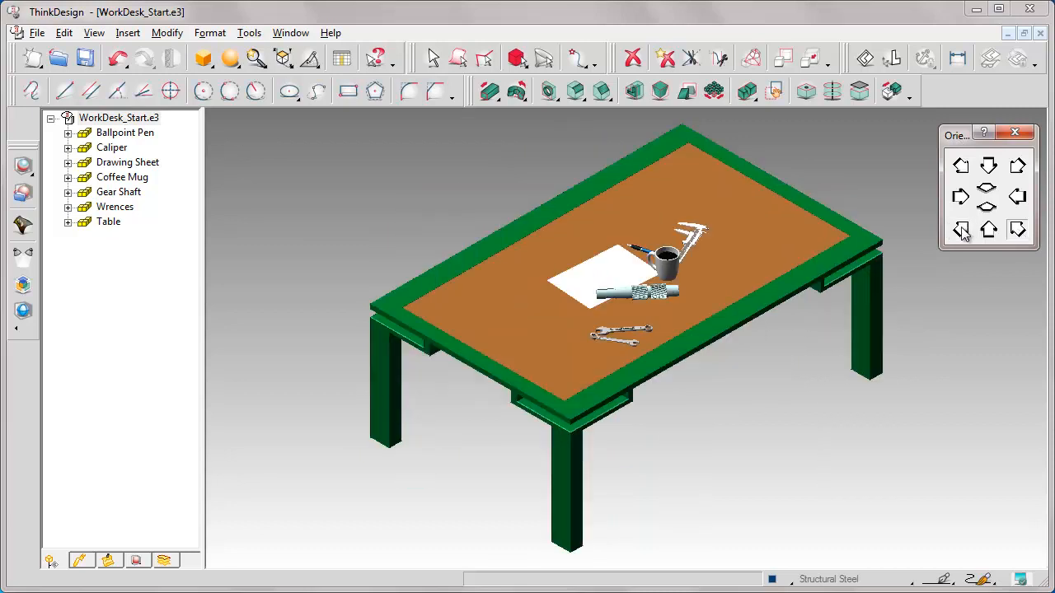
left_click(987, 207)
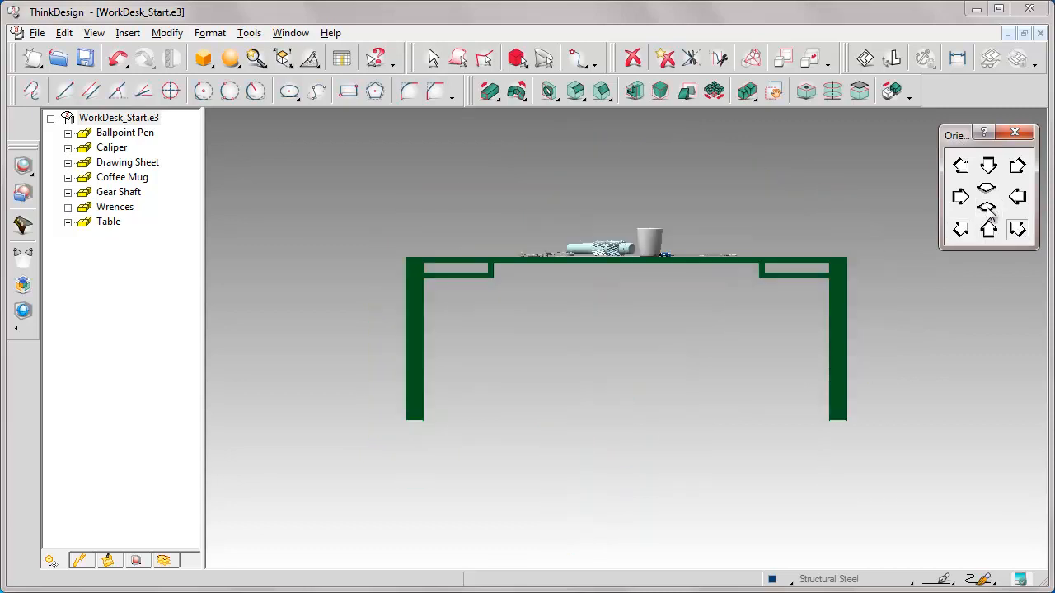
left_click(1017, 167)
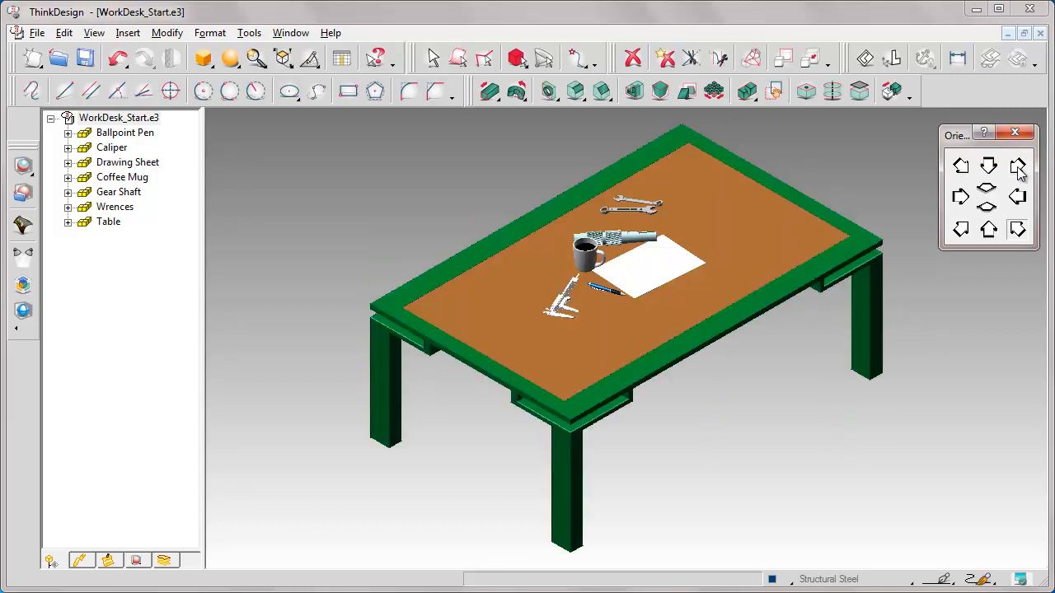
Zoom in on the items lying on the desk top with a zoom window
left_click(256, 59)
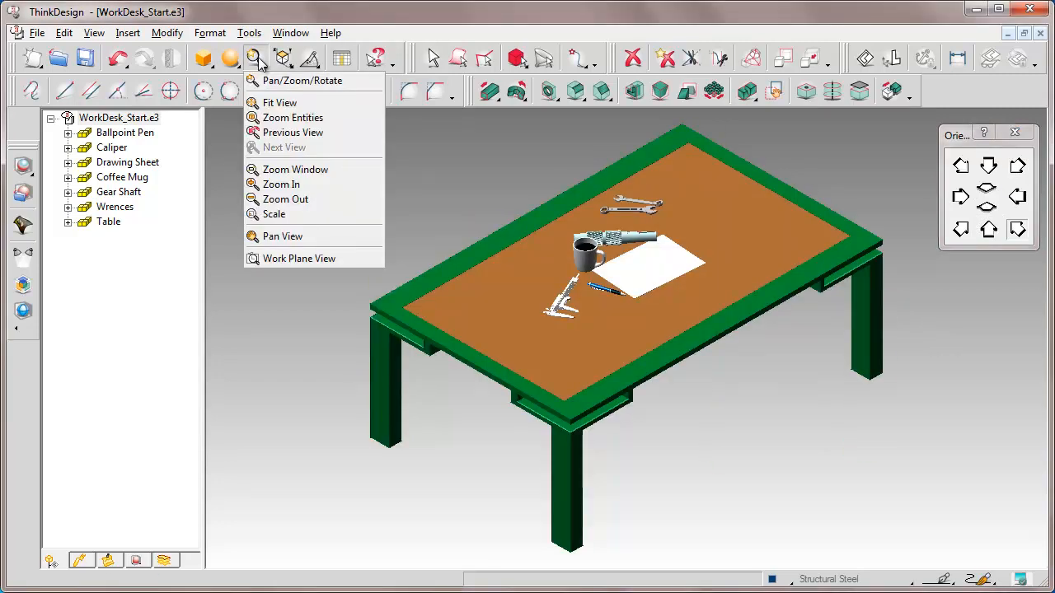
left_click(290, 169)
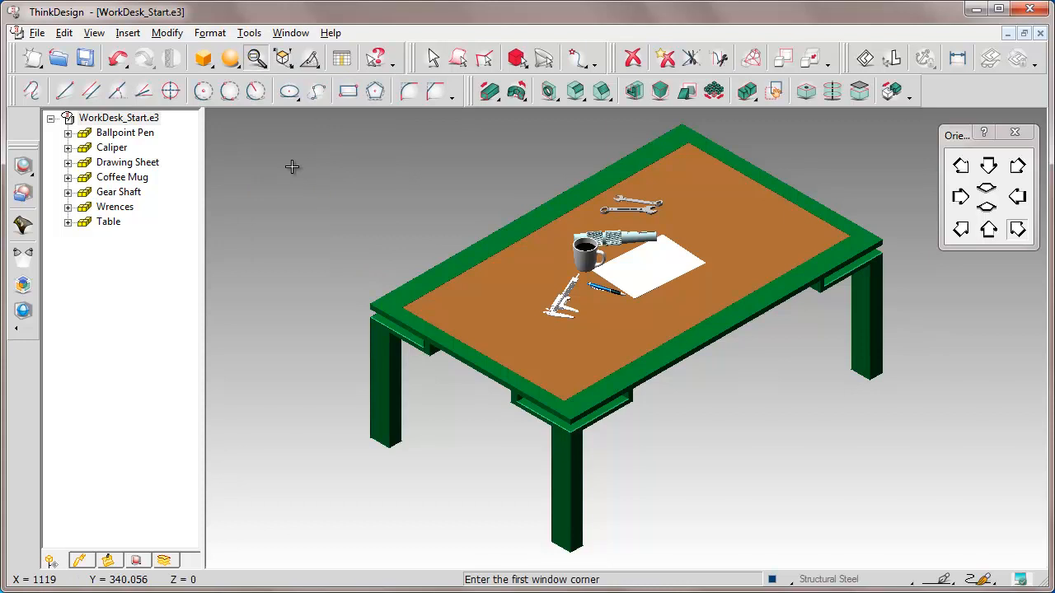
left_click(451, 142)
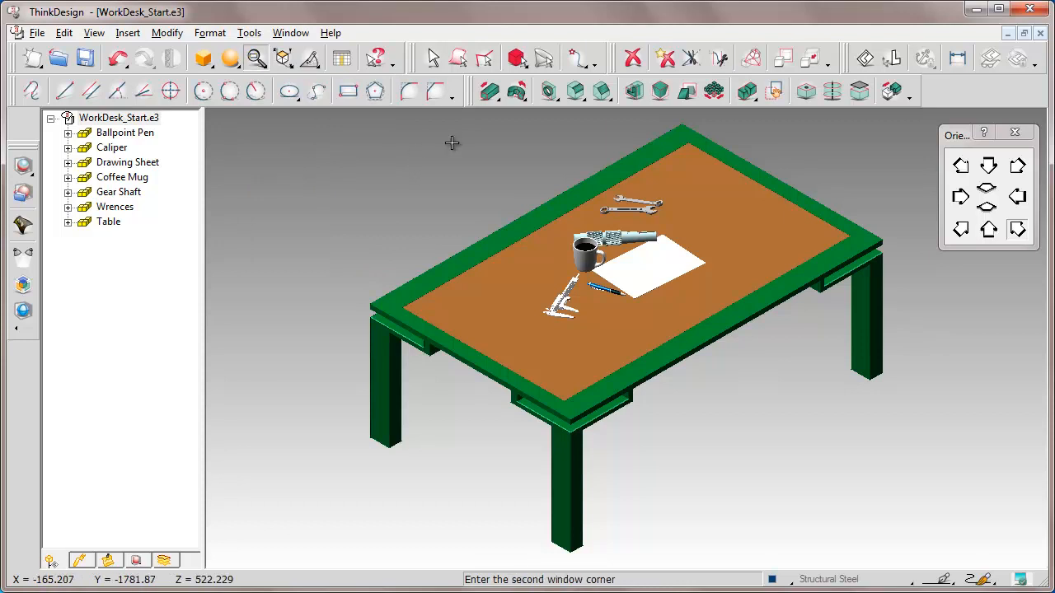
left_click(757, 342)
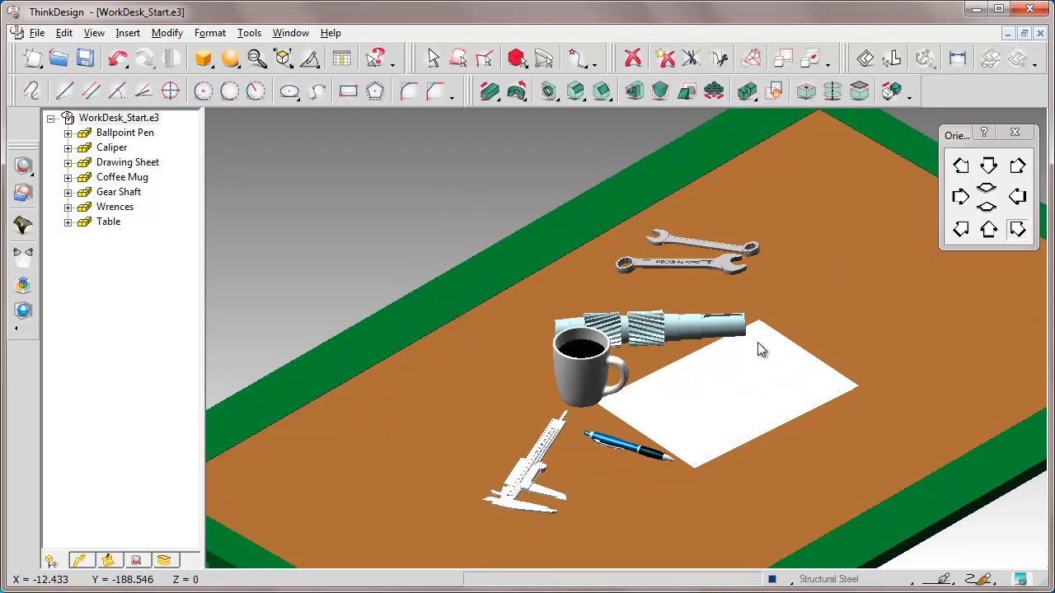
Select all solids and open Edit Properties for them
left_click(458, 59)
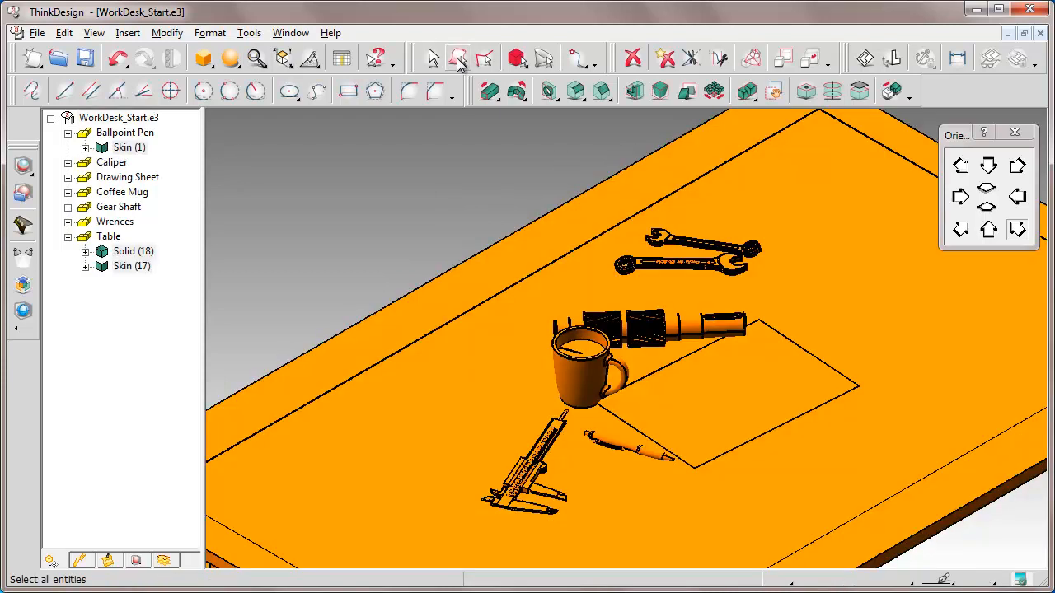
right_click(367, 171)
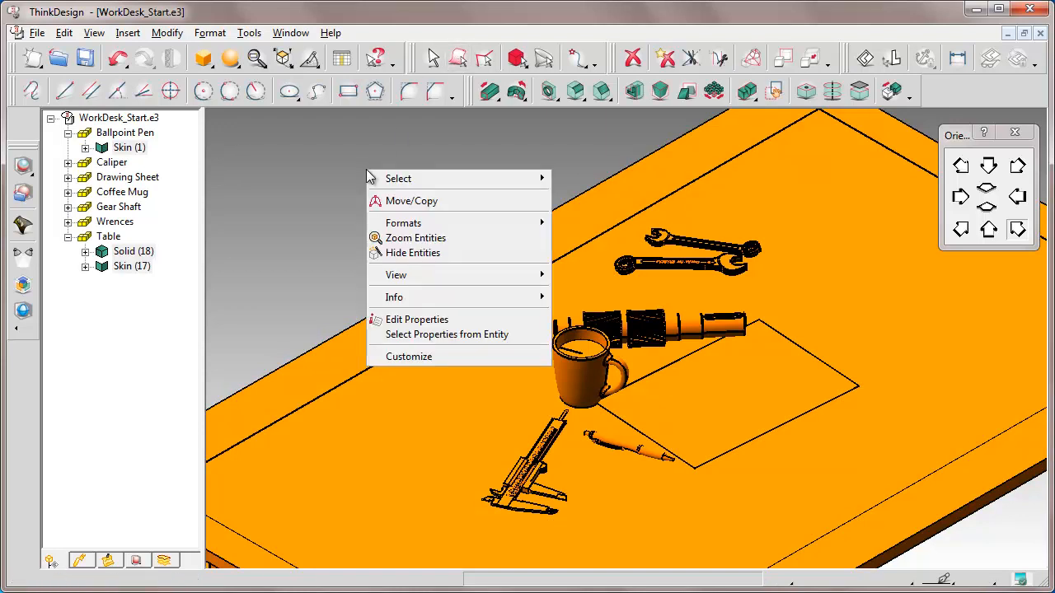
left_click(414, 320)
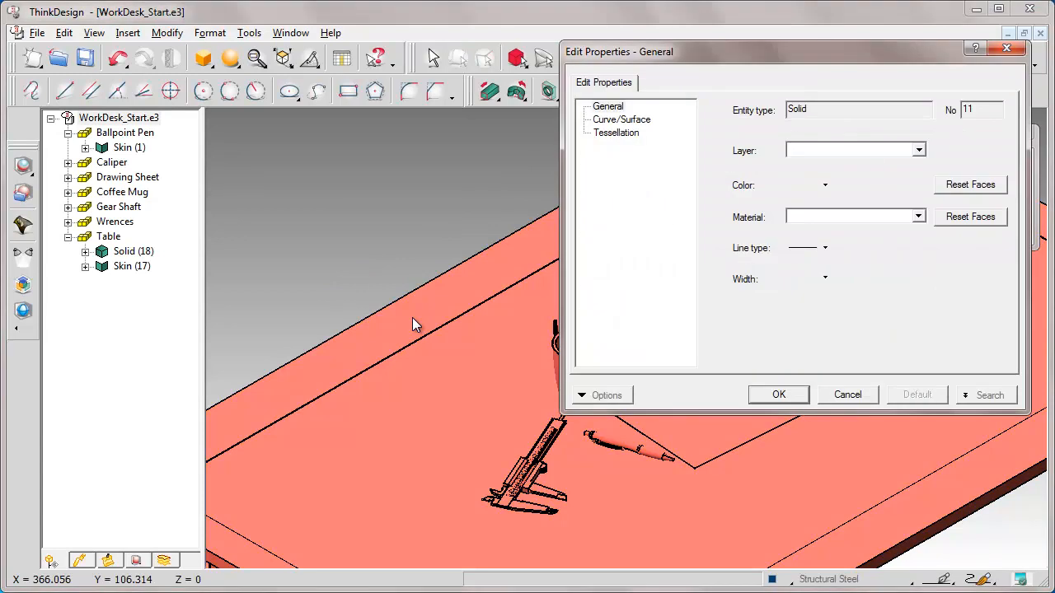
left_click_drag(584, 52, 244, 136)
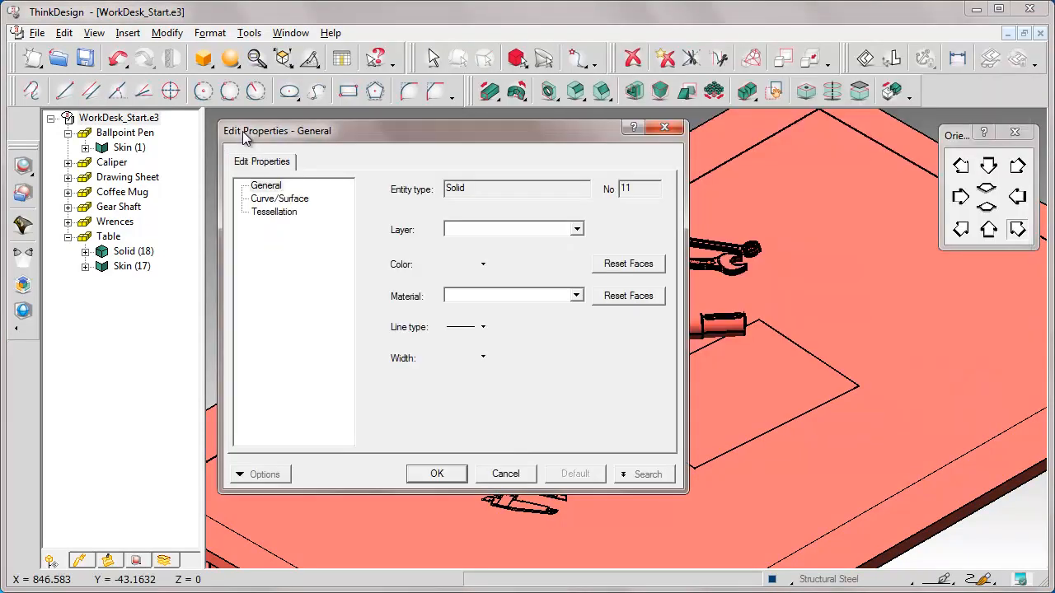
Enable custom tessellation and set the surface tolerance to 0.1 mm
left_click(273, 214)
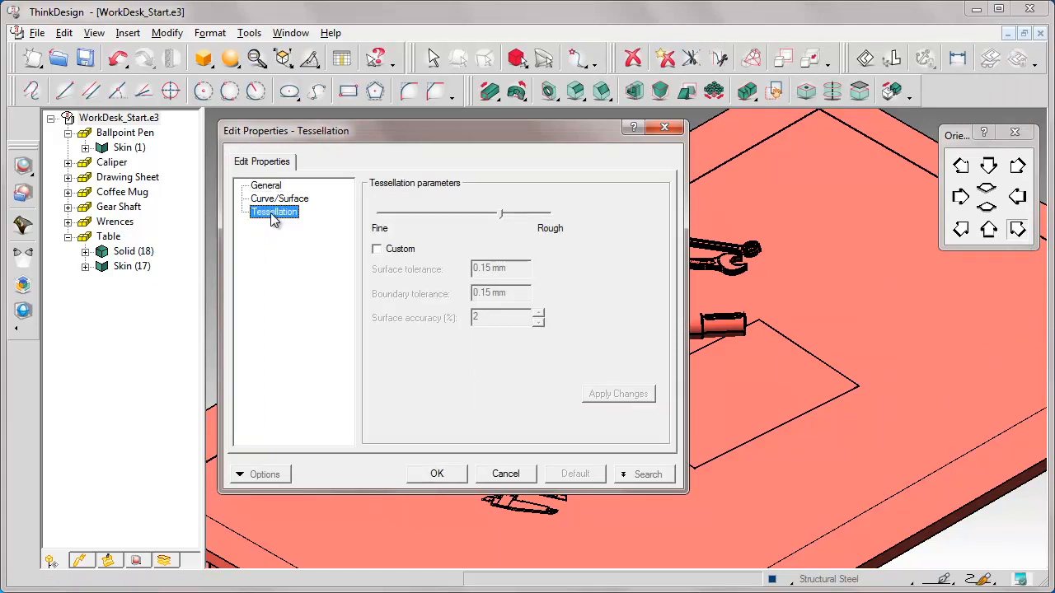
left_click(377, 249)
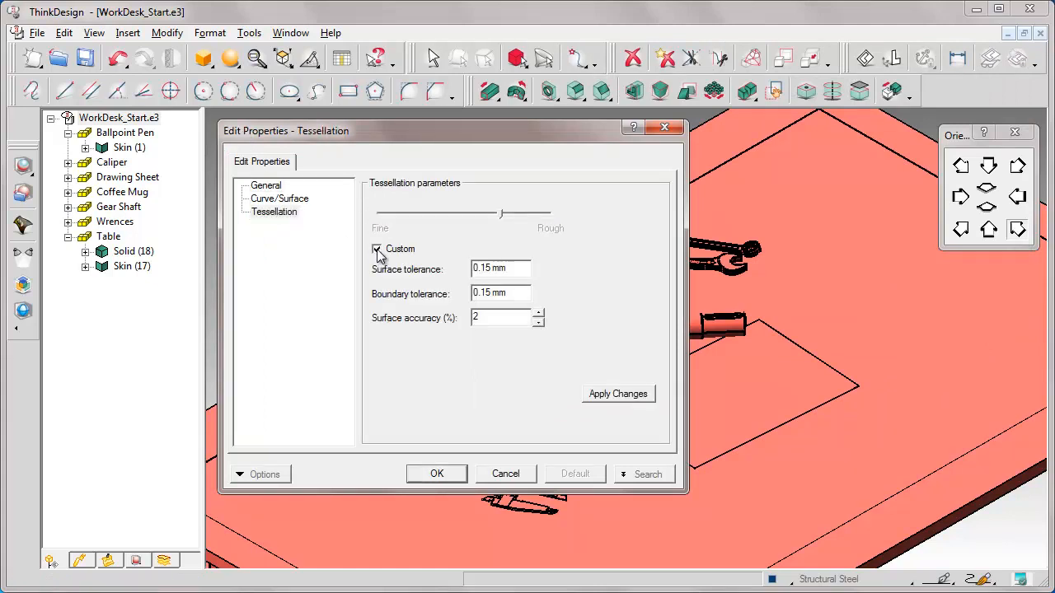
left_click(509, 272)
key("BackSpace")
key("BackSpace")
key("BackSpace")
key("BackSpace")
key("BackSpace")
key("BackSpace")
key("BackSpace")
type("0.1 mm")
Set the boundary tolerance to 0.1 mm, apply the changes and confirm the dialog
left_click(511, 295)
key("BackSpace")
key("BackSpace")
key("BackSpace")
key("BackSpace")
key("BackSpace")
key("BackSpace")
key("BackSpace")
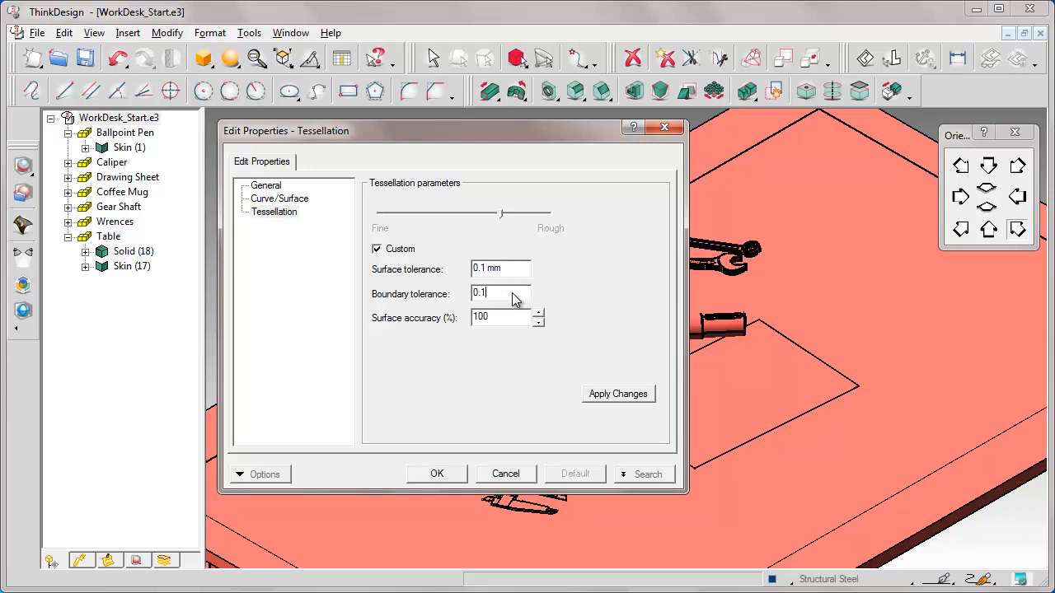
type("0.1 mm")
left_click(624, 396)
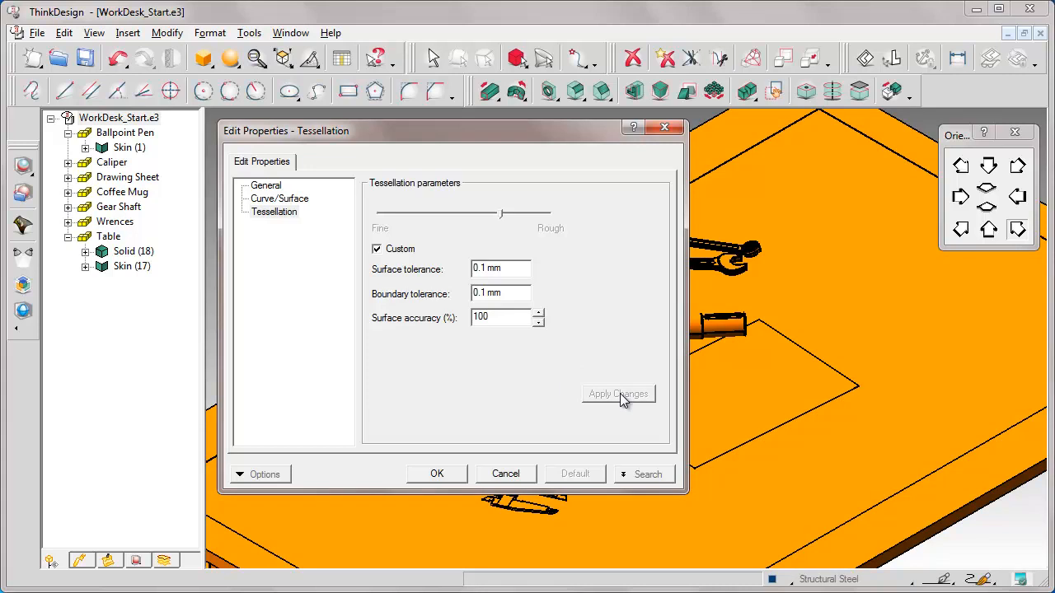
left_click(437, 474)
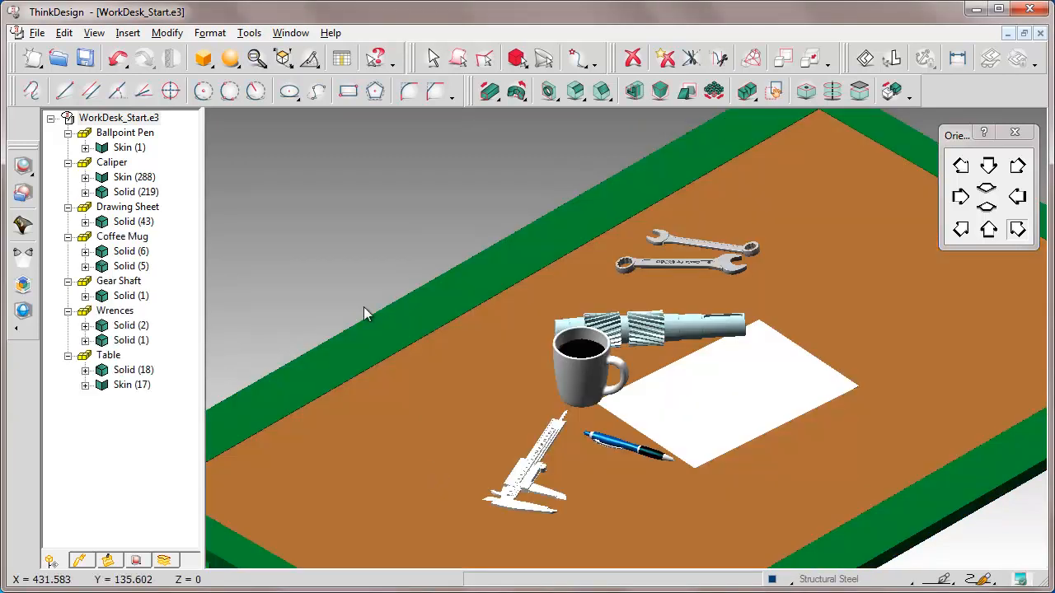
Fit the whole desk in view and enable Basic rendering mode
left_click(256, 59)
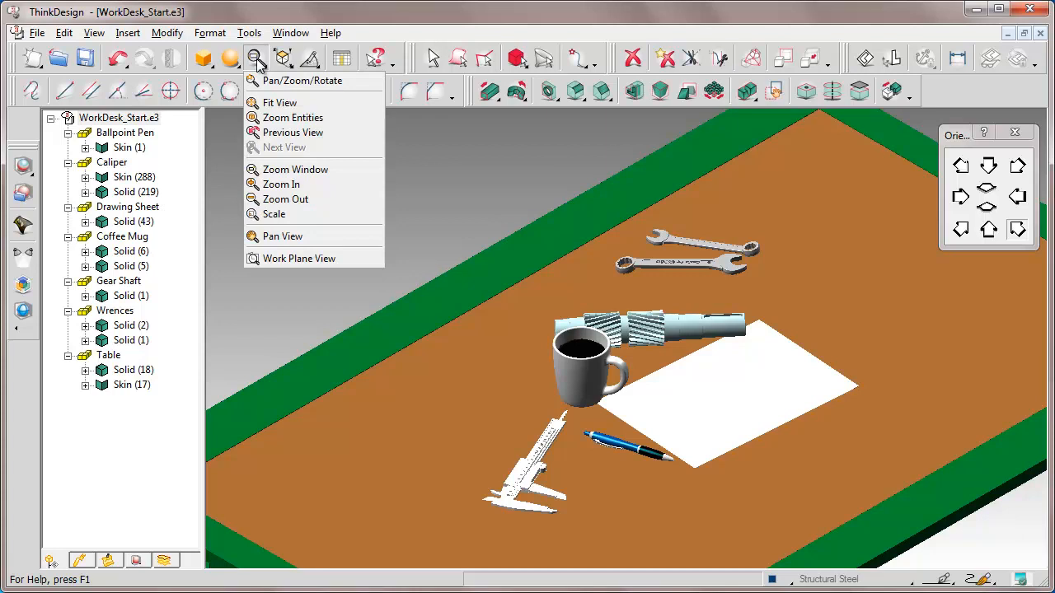
left_click(272, 102)
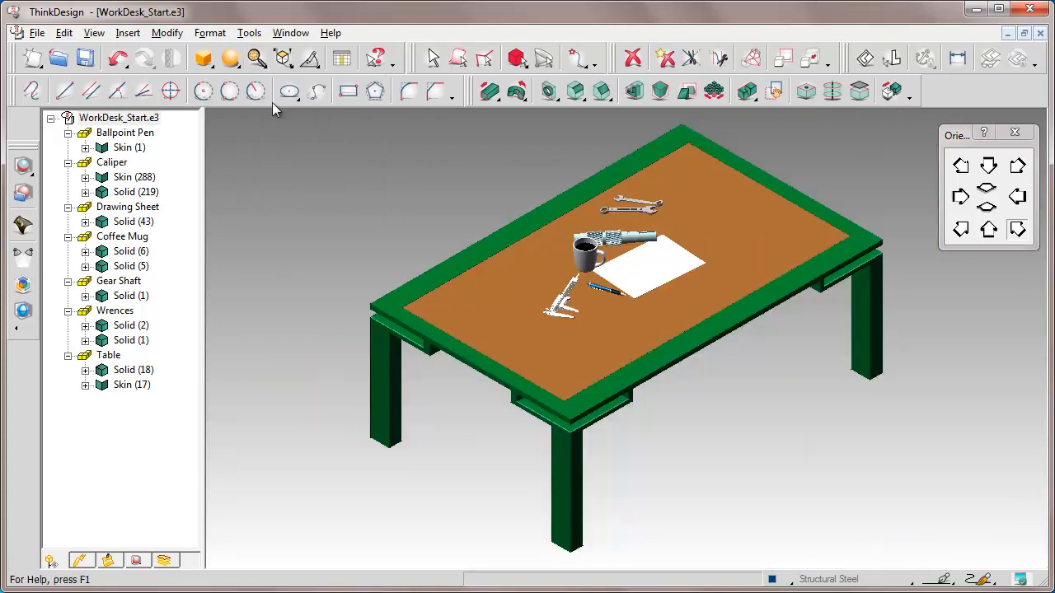
left_click(231, 59)
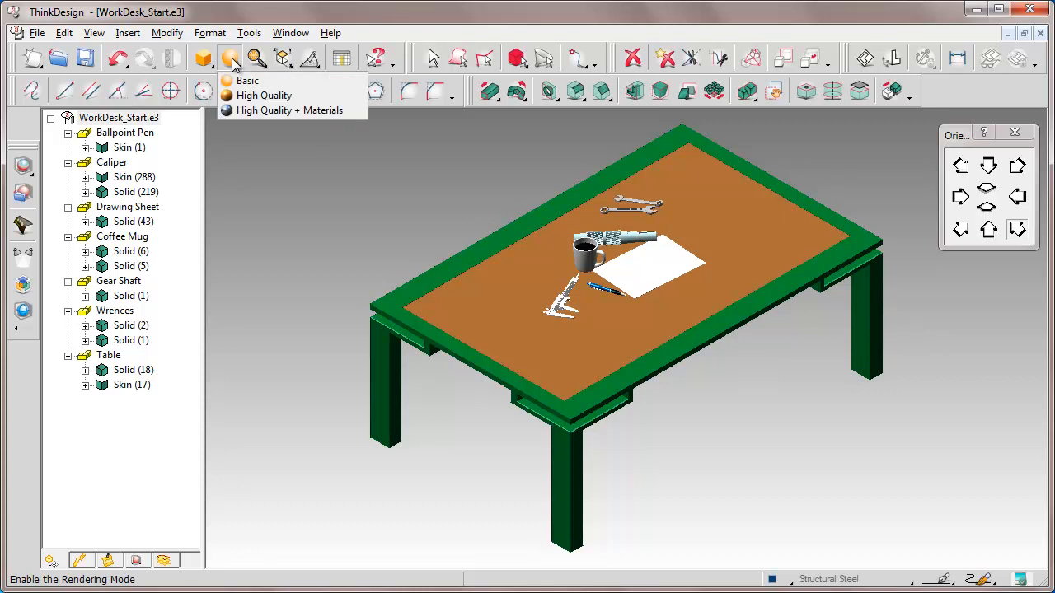
left_click(244, 80)
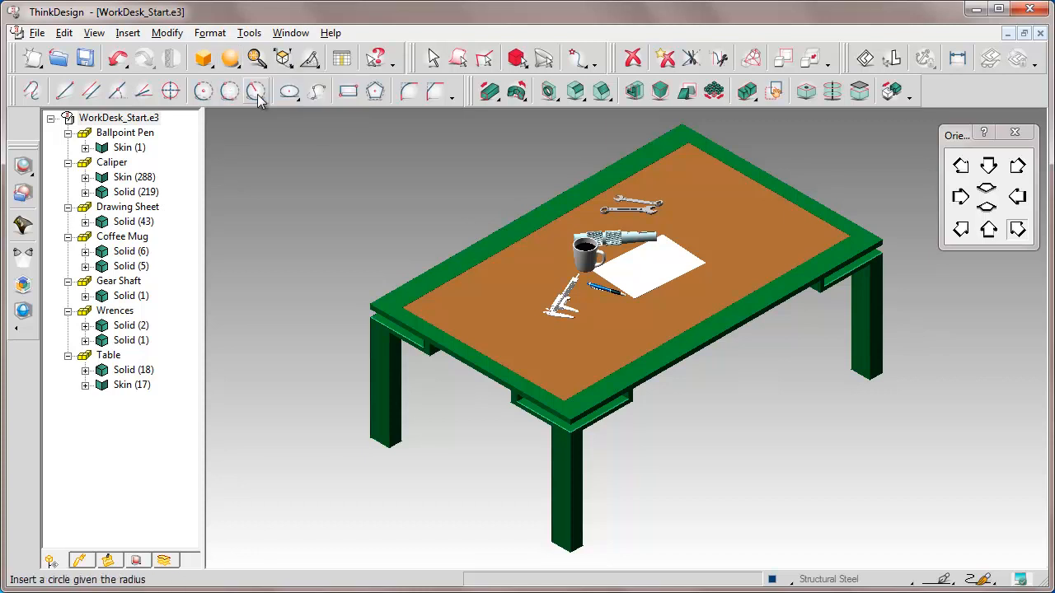
Show the Rendering tree and widen the tree panel
left_click(136, 561)
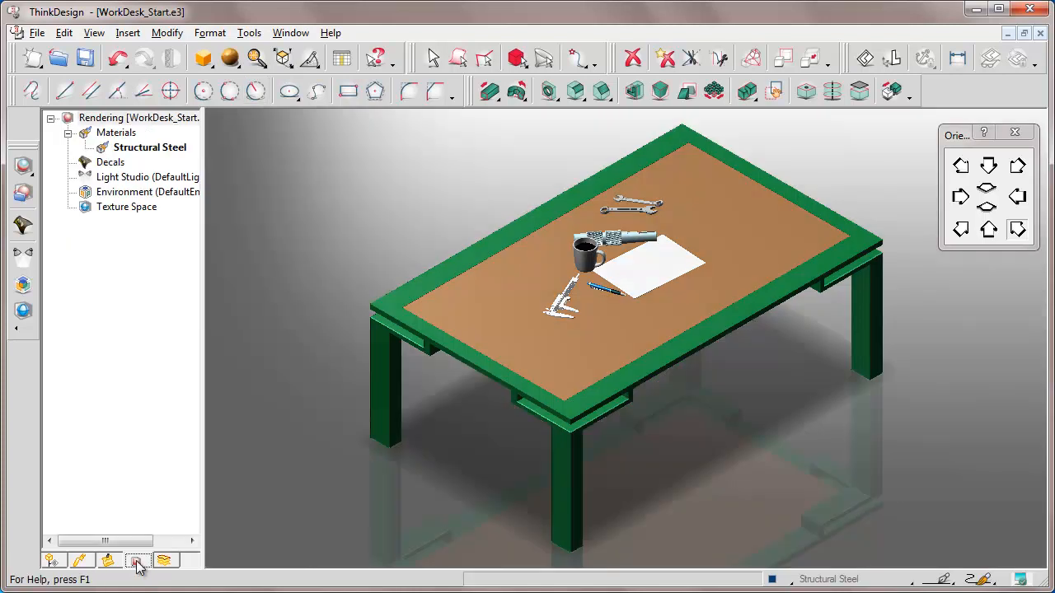
left_click_drag(204, 117, 269, 117)
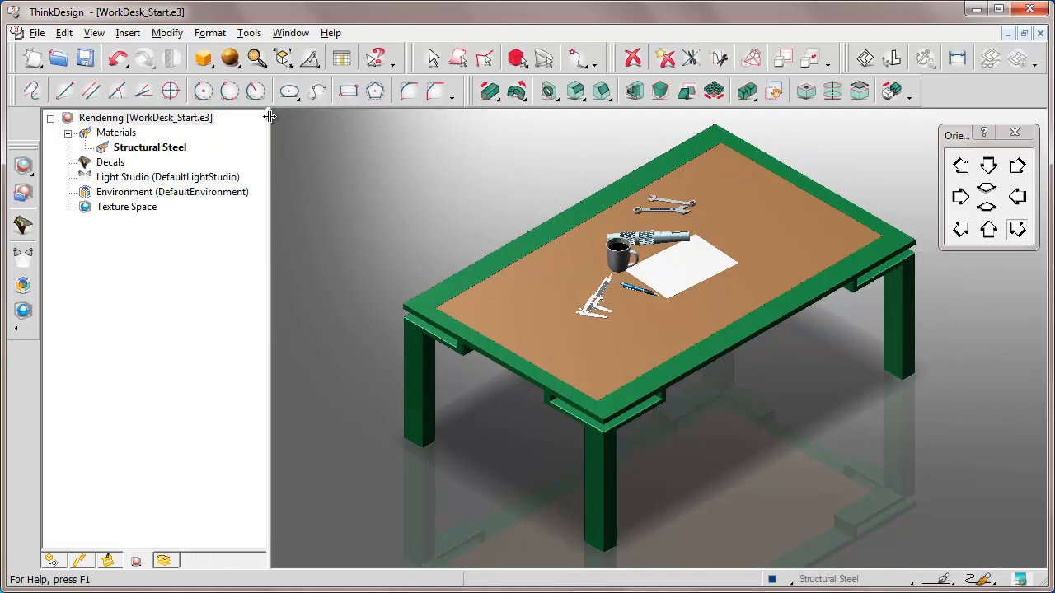
Select Light Studio in the rendering tree and open the rendering library
left_click_drag(958, 136, 316, 123)
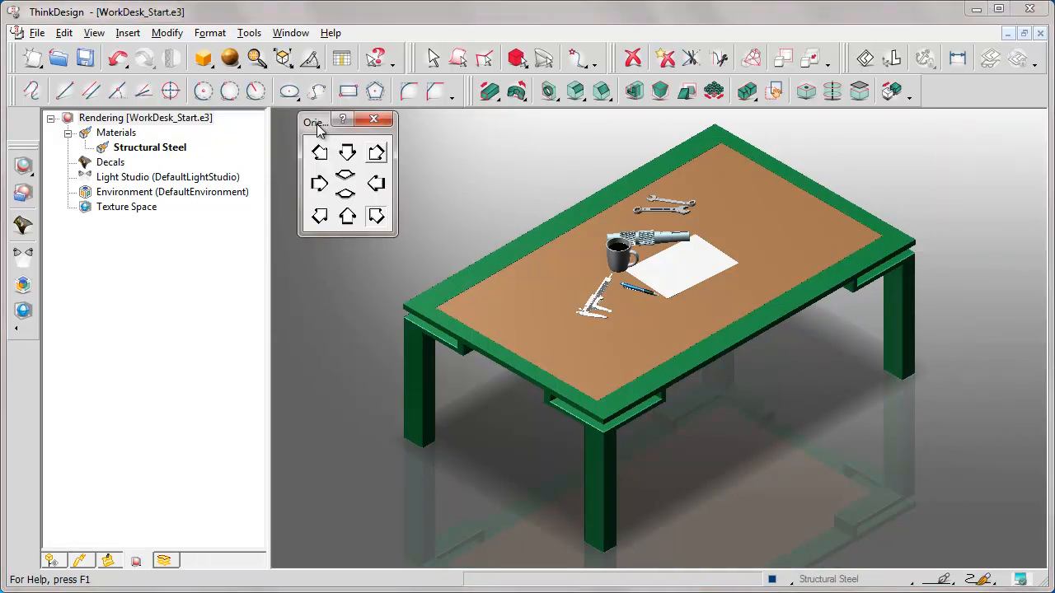
left_click(163, 181)
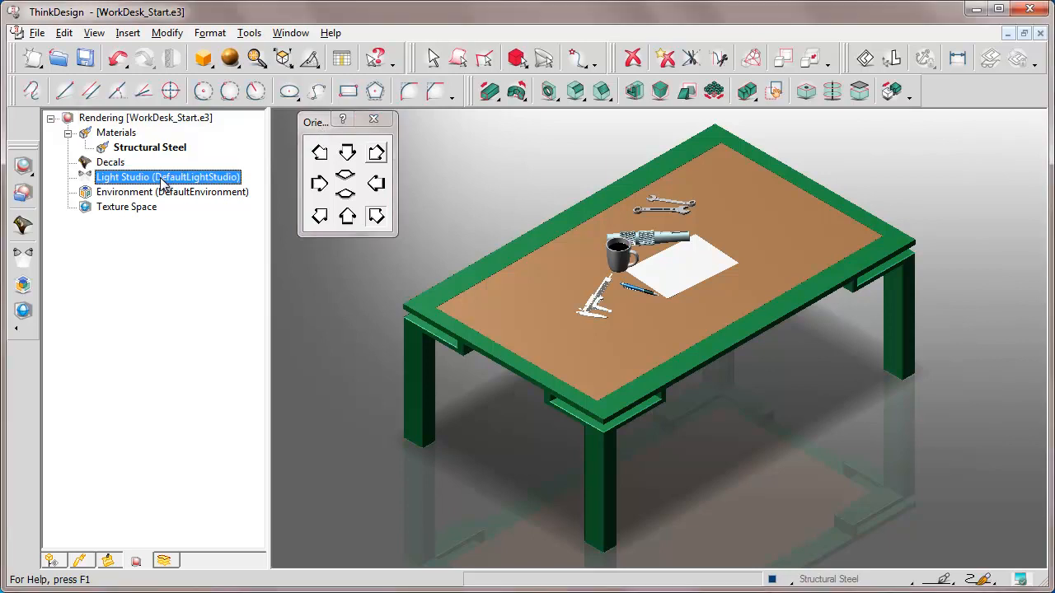
left_click(23, 193)
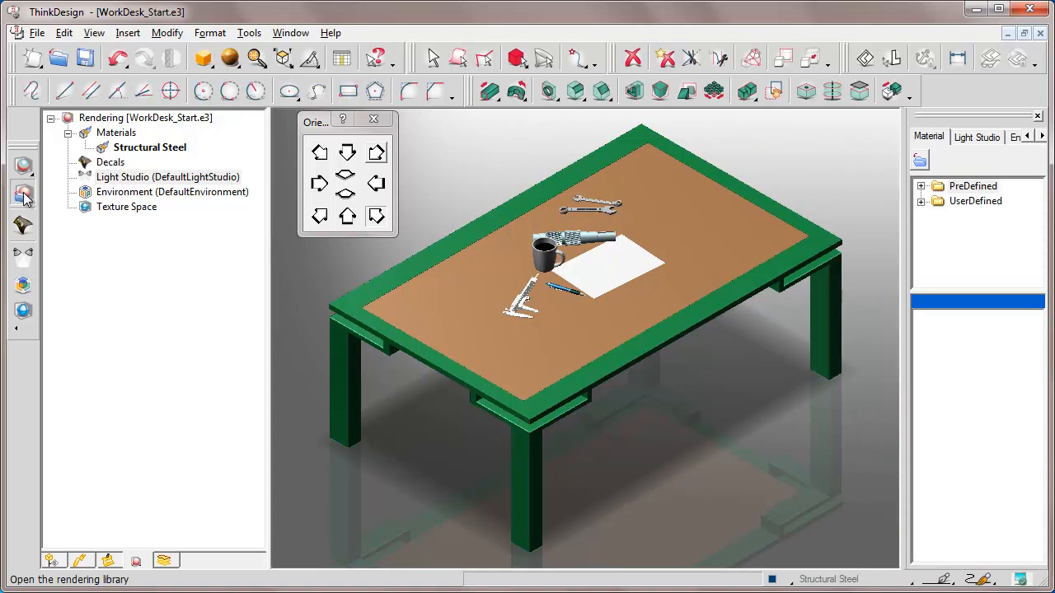
Widen the library panel and apply the Exterior light studio preset Sun with Fill to the scene
left_click_drag(906, 116, 851, 115)
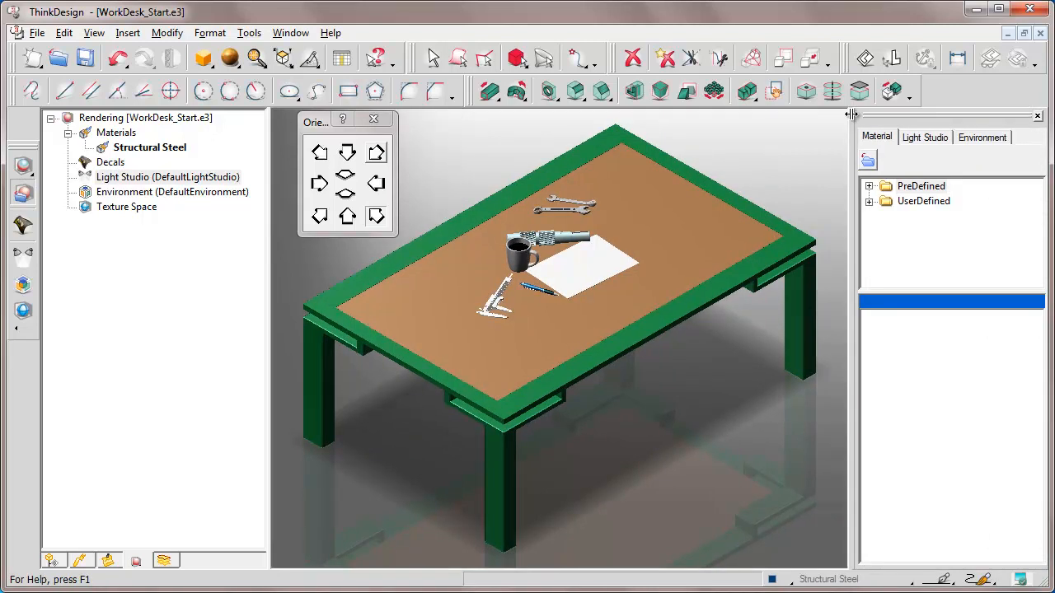
left_click(925, 138)
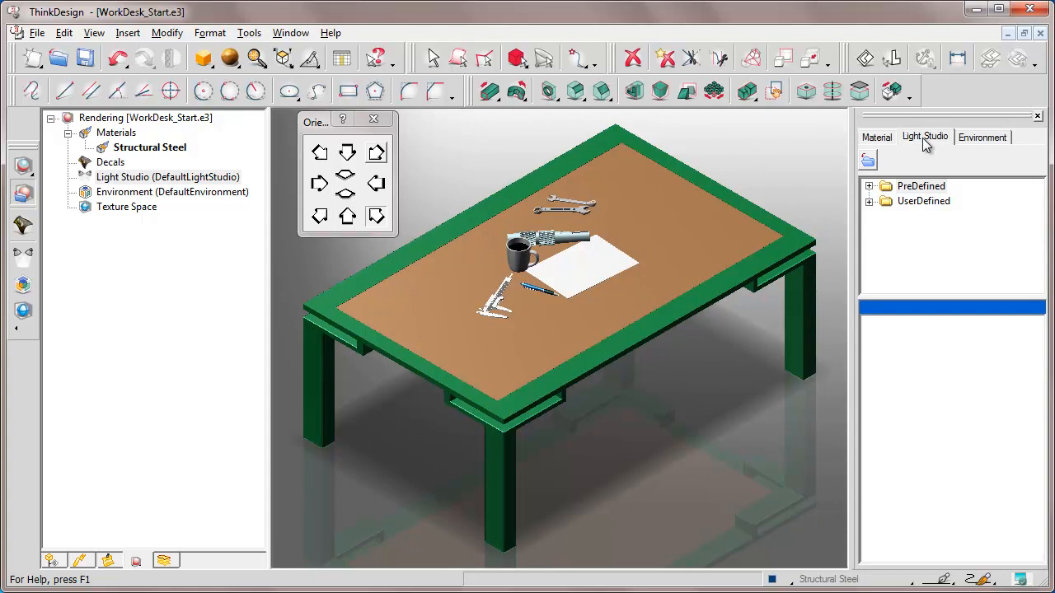
left_click(870, 187)
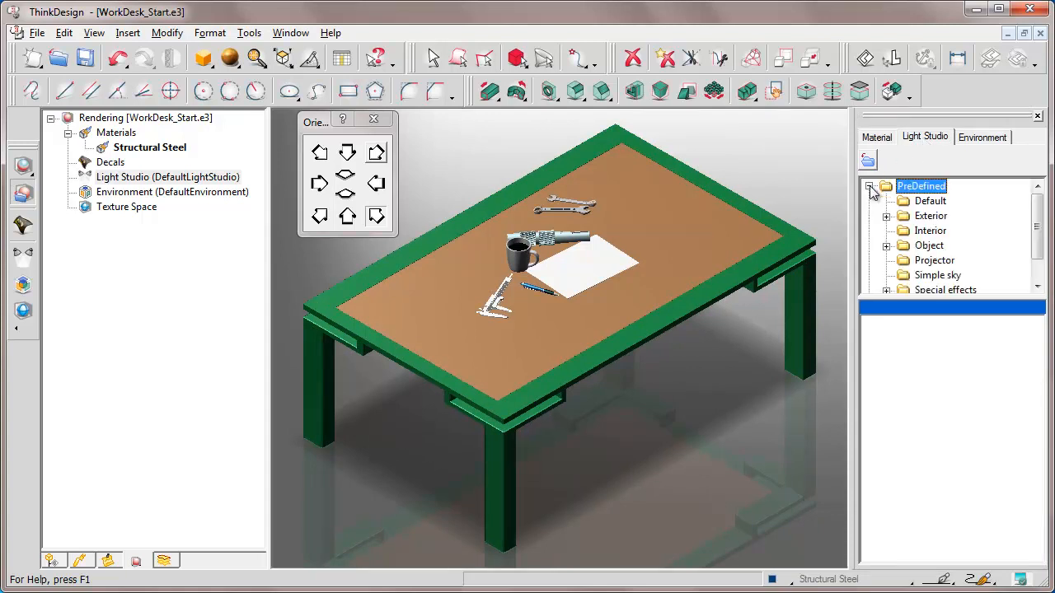
left_click(930, 216)
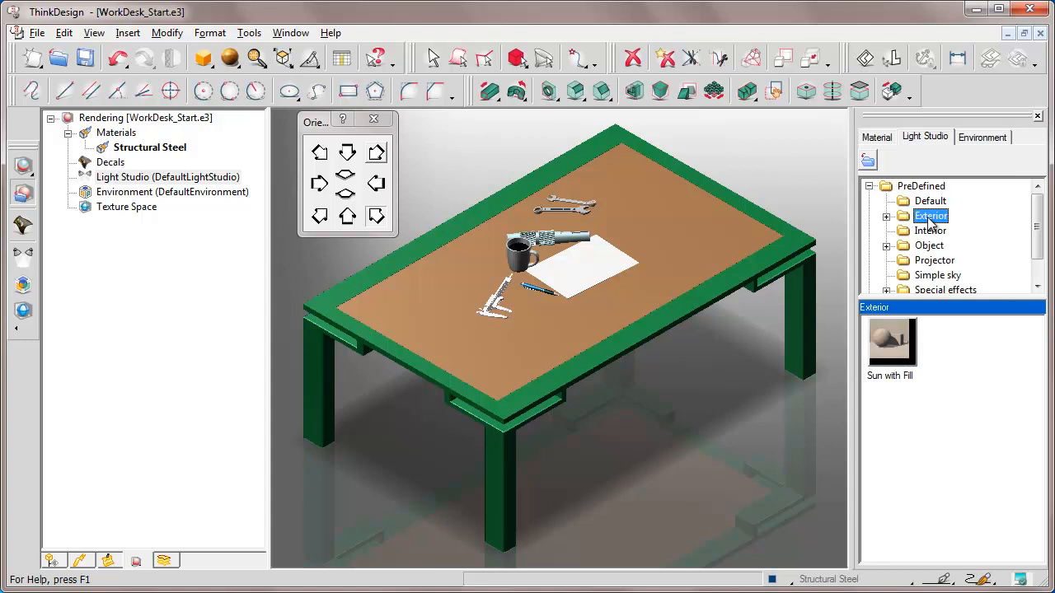
left_click(892, 343)
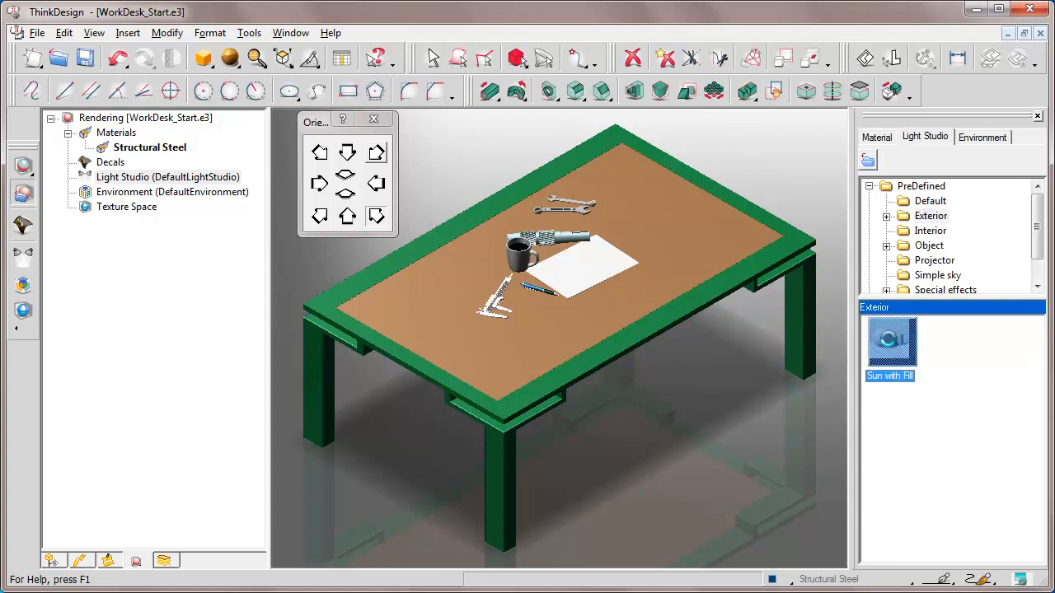
double_click(891, 343)
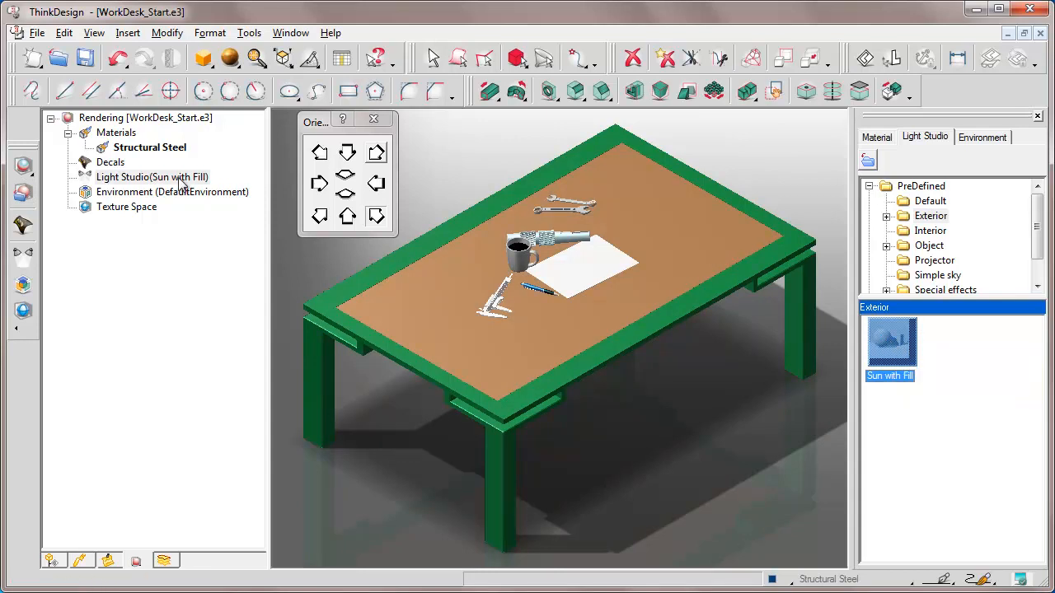
Close the rendering library, move the orientation palette aside, and check the lighting from several preset view orientations
left_click(1037, 116)
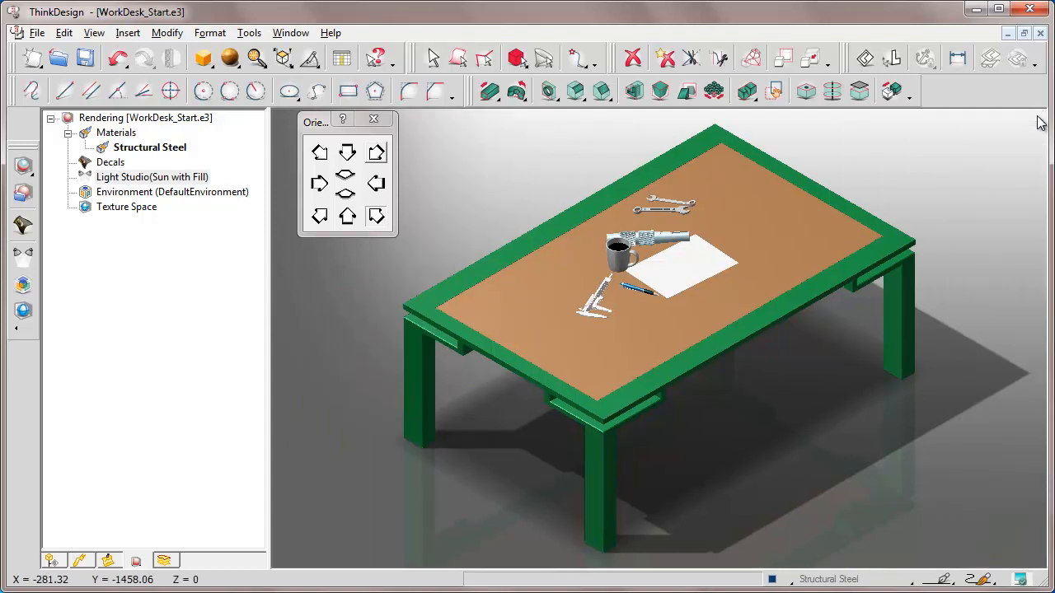
left_click_drag(318, 124, 956, 132)
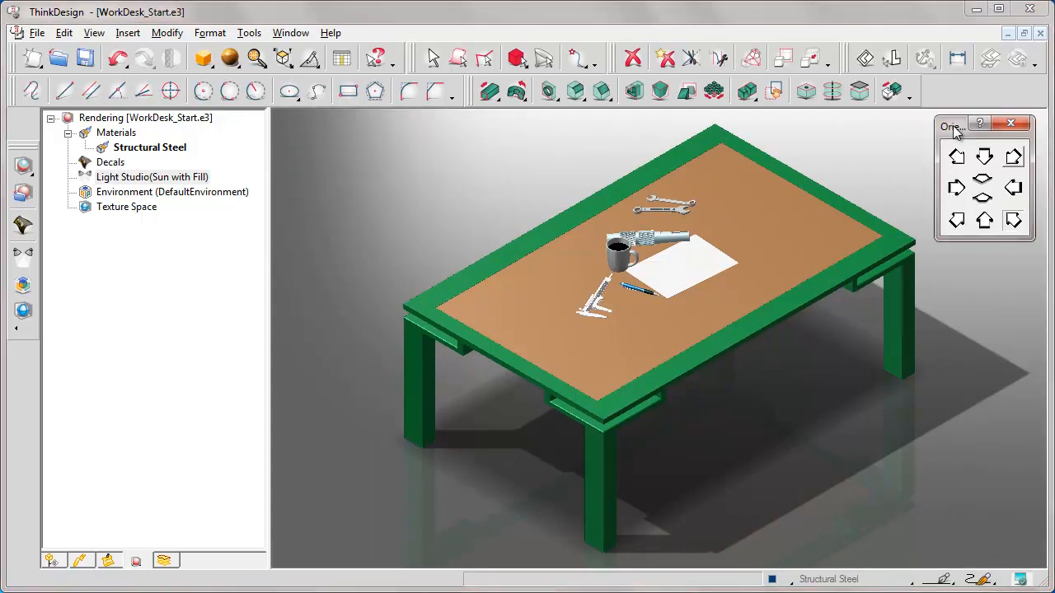
left_click(1013, 221)
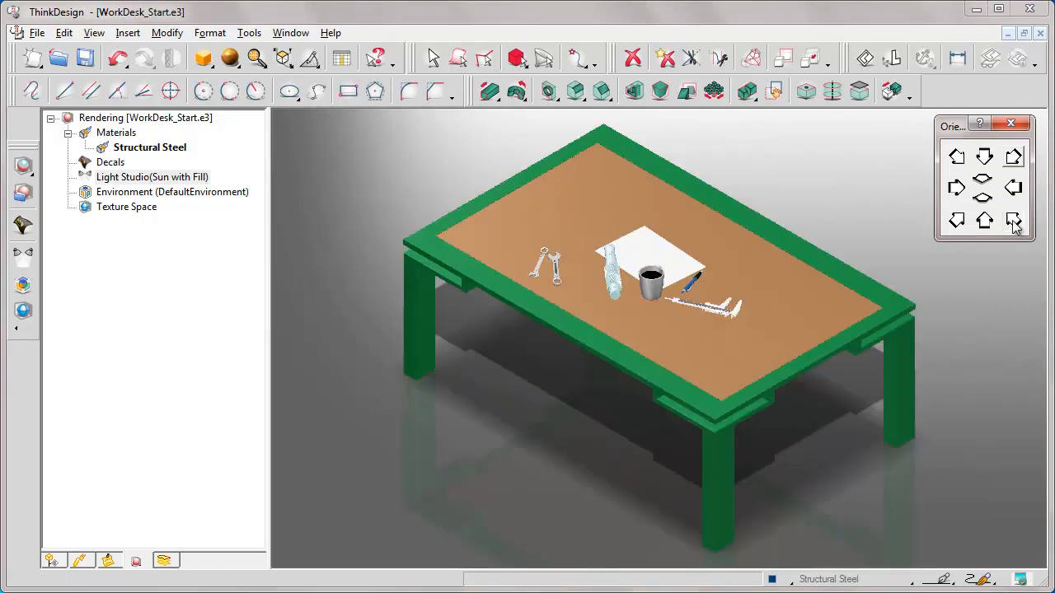
left_click(956, 221)
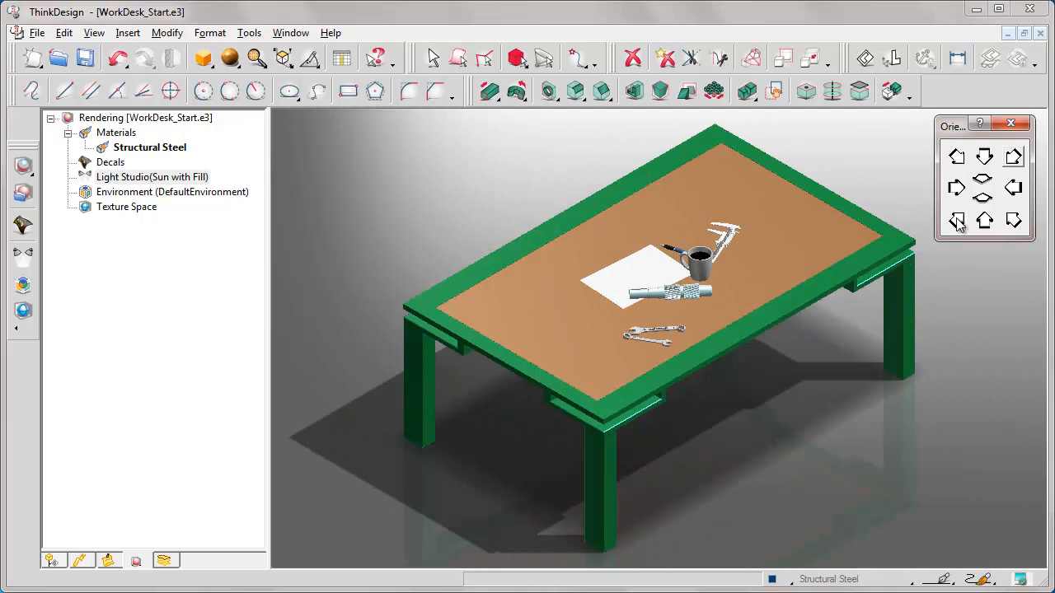
left_click(1014, 158)
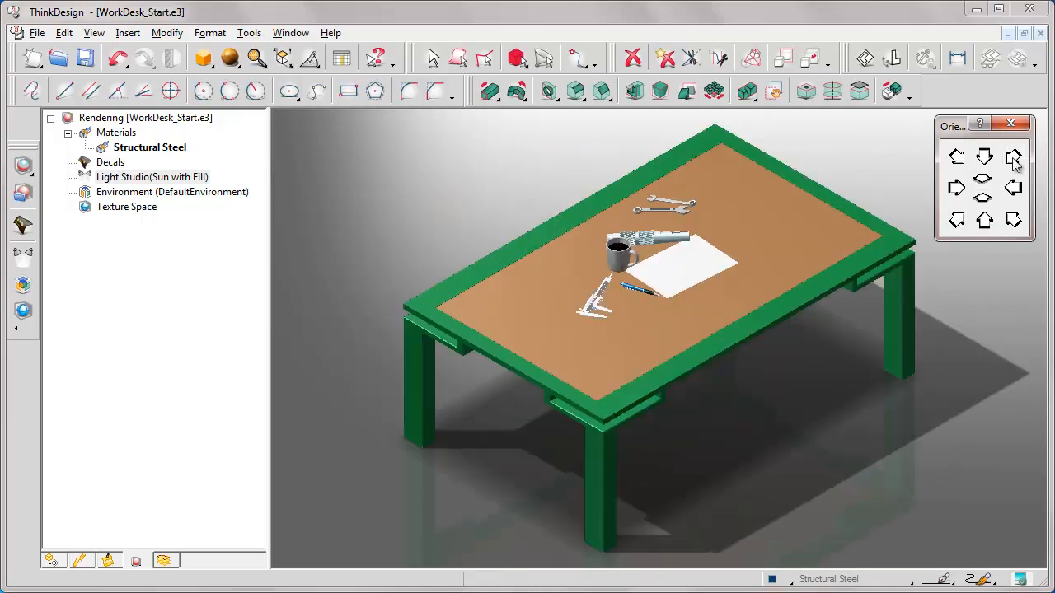
Open the environment settings and set the background image to Studio_SpotFloor3-Sx.jpg
left_click(212, 36)
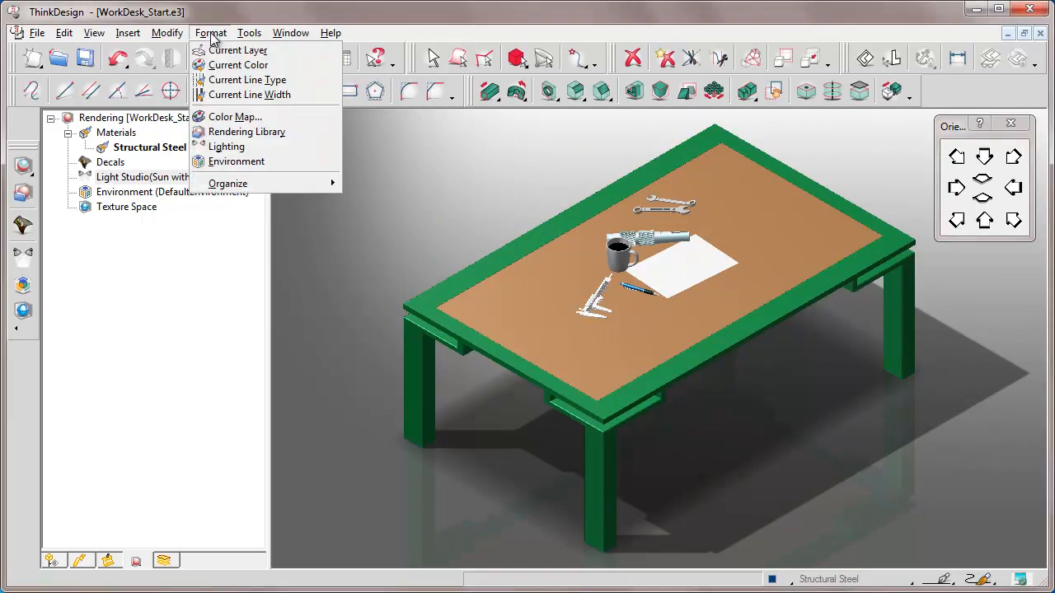
left_click(230, 161)
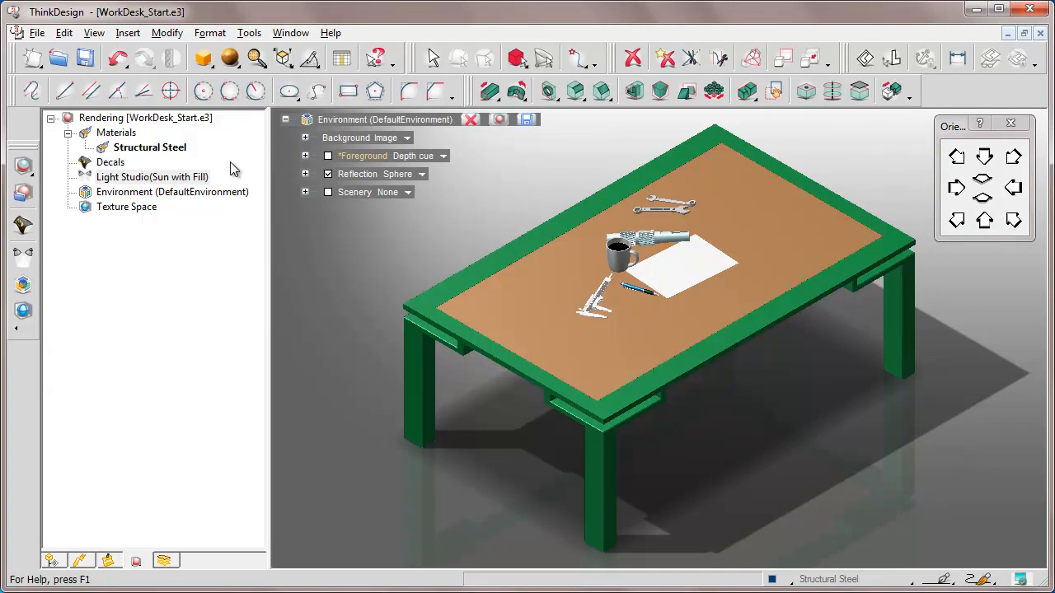
left_click(305, 138)
left_click(420, 155)
left_click(423, 159)
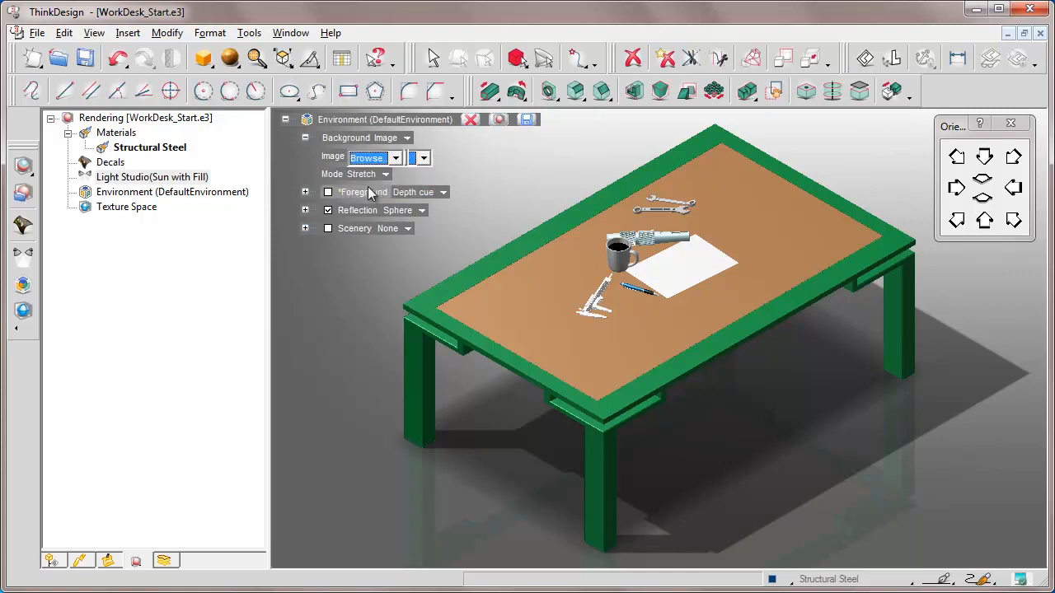
left_click(369, 186)
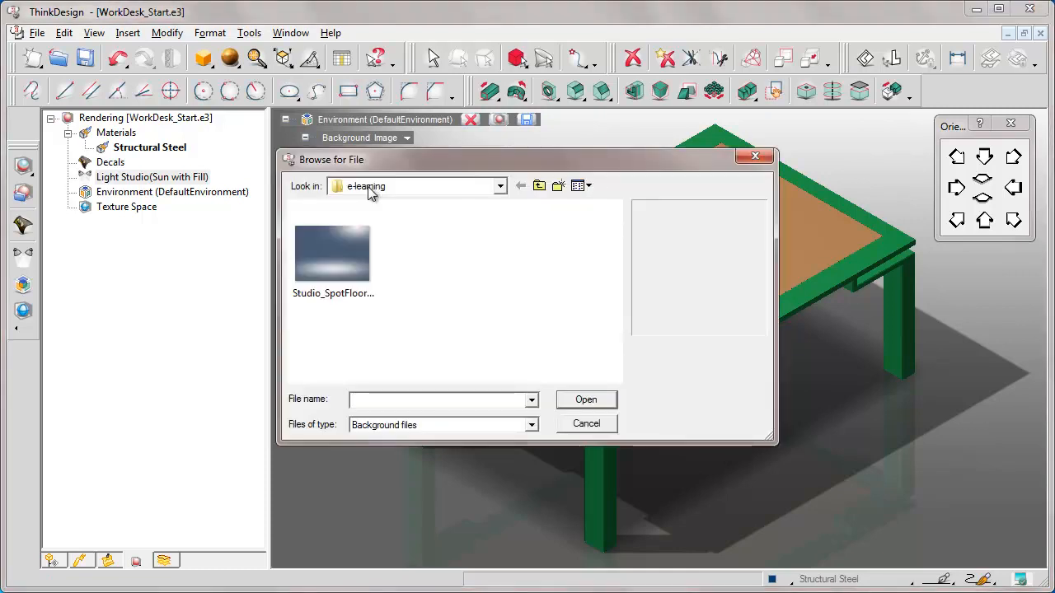
left_click(330, 251)
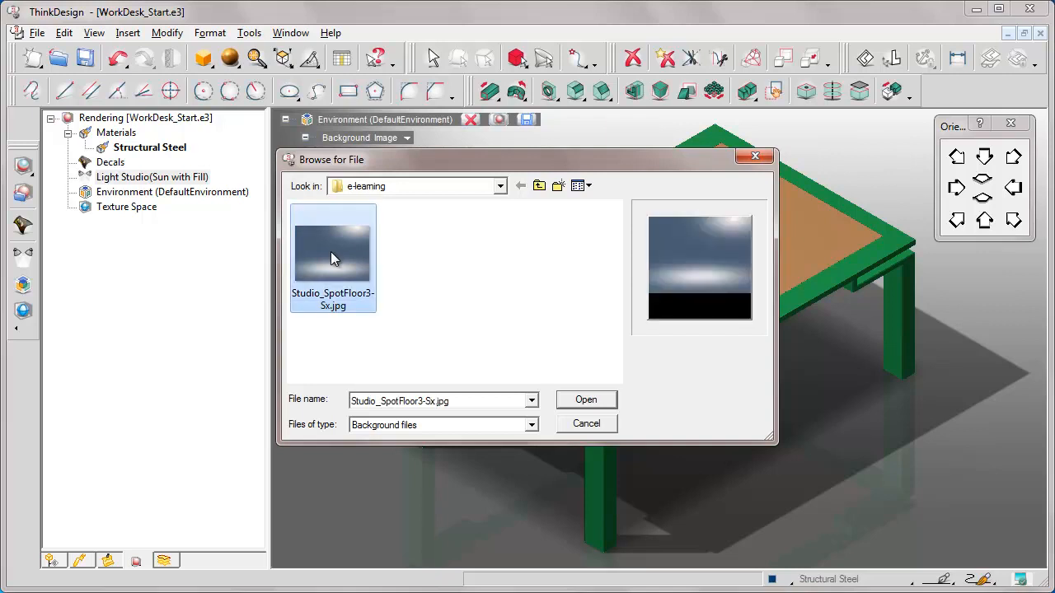
left_click(585, 400)
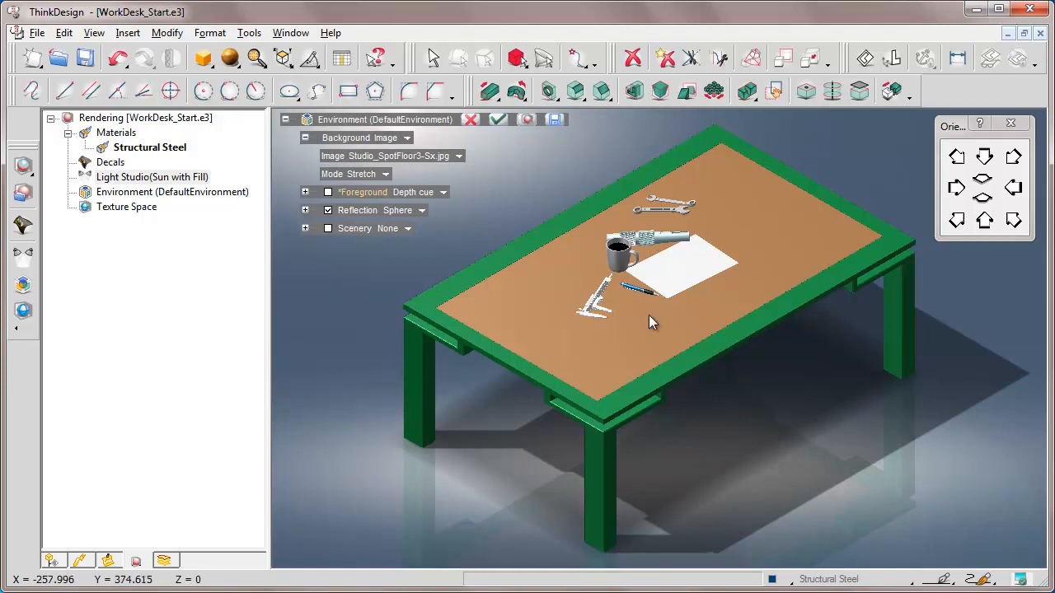
Rotate the view to check the new background, return to the isometric view, and confirm the environment changes
key("Left")
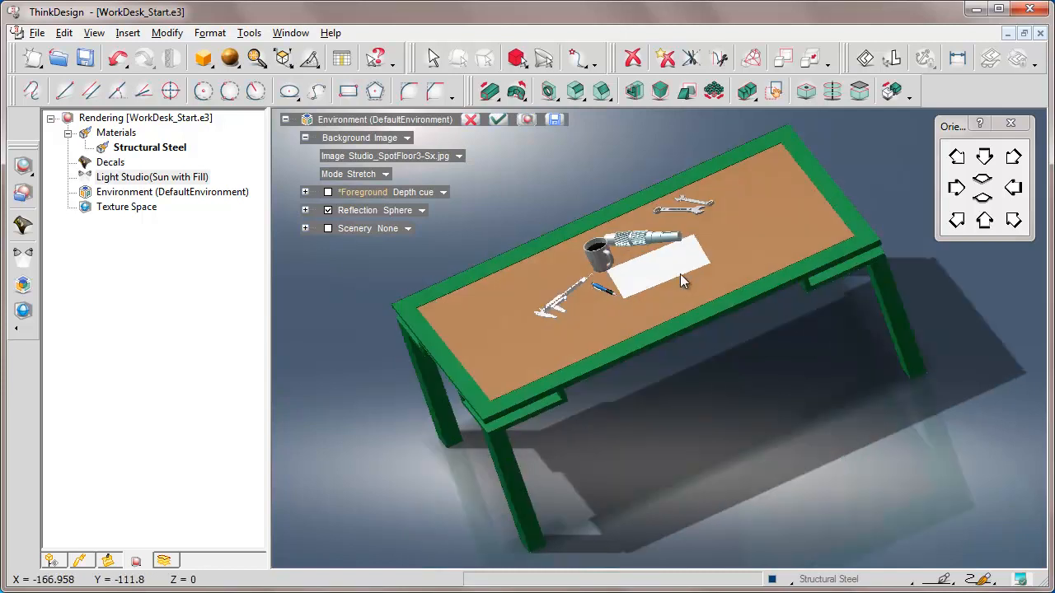
key("Left")
key("Left")
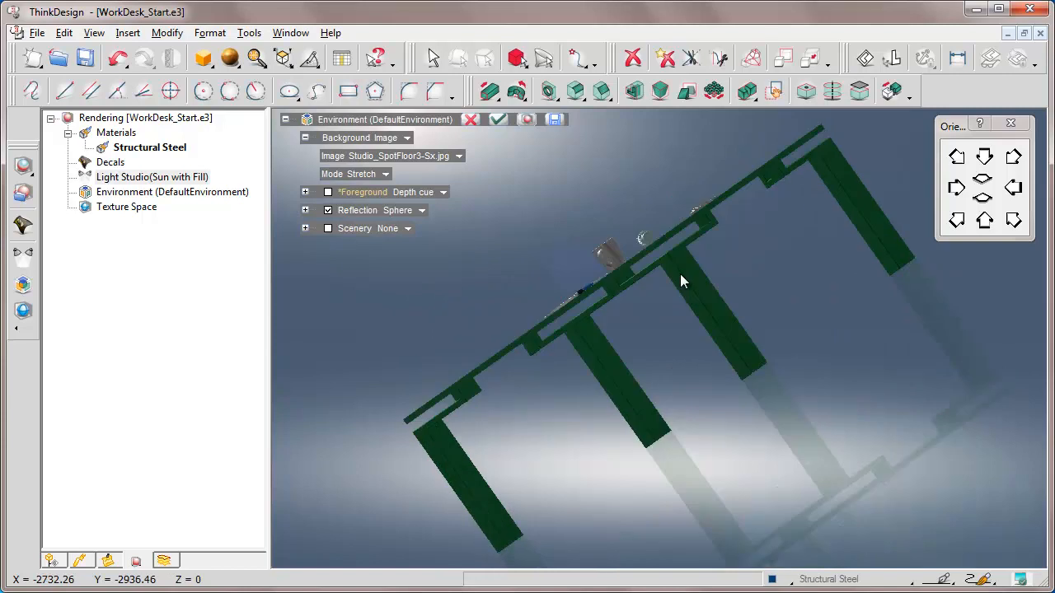
key("Left")
key("Left")
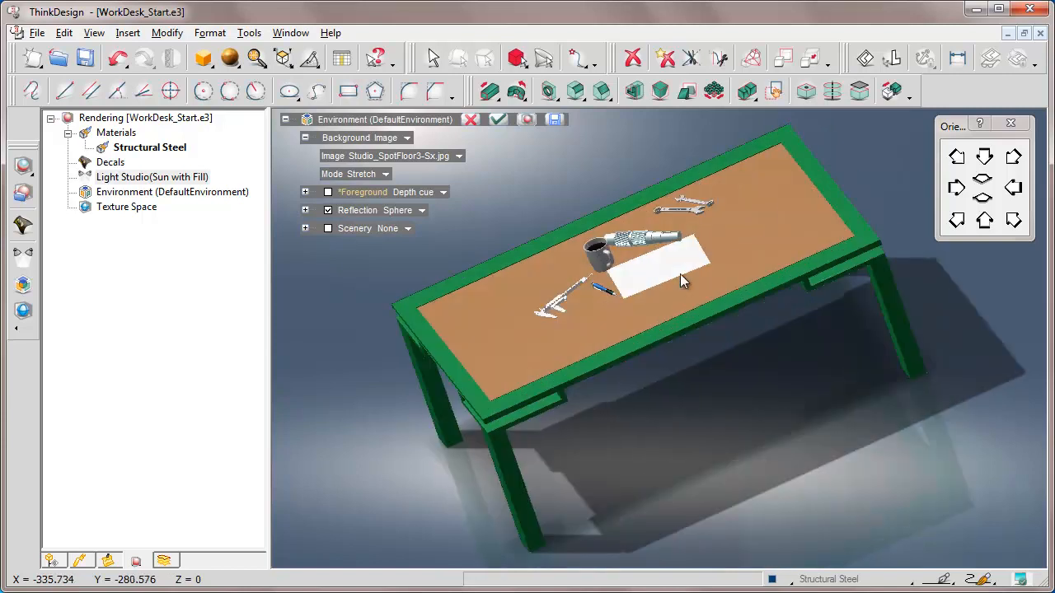
left_click(1013, 157)
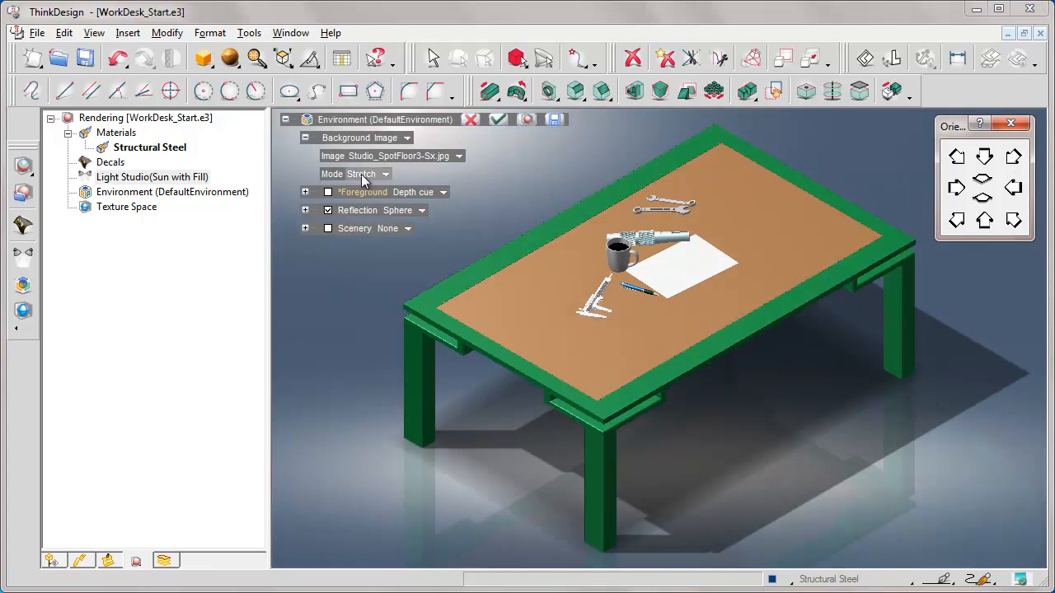
left_click(498, 119)
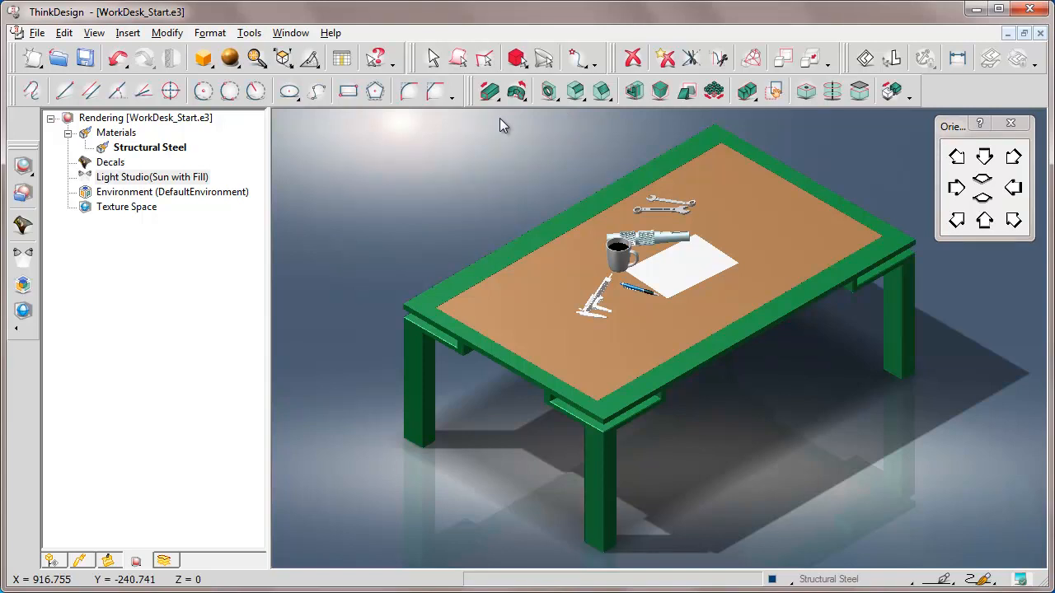
Switch to the model tree and collapse it so only the top-level parts of WorkDesk_Start.e3 show
left_click(51, 561)
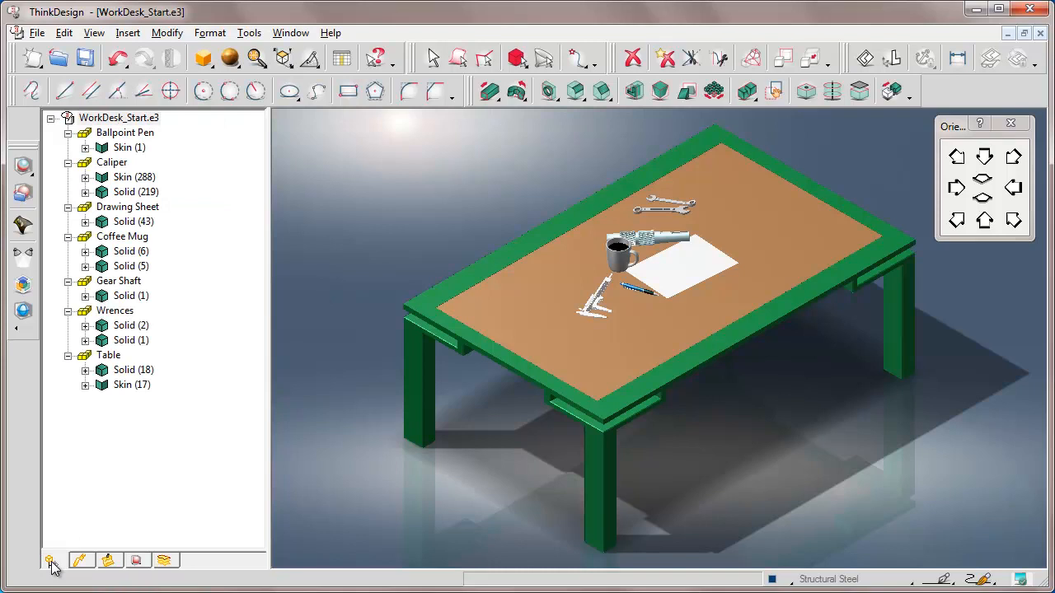
right_click(108, 121)
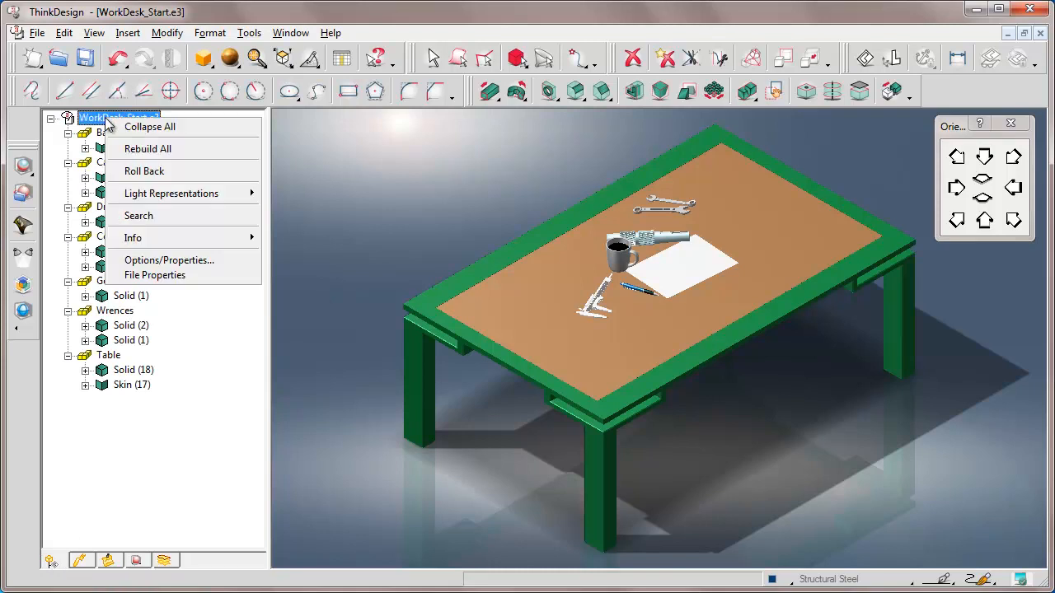
left_click(149, 129)
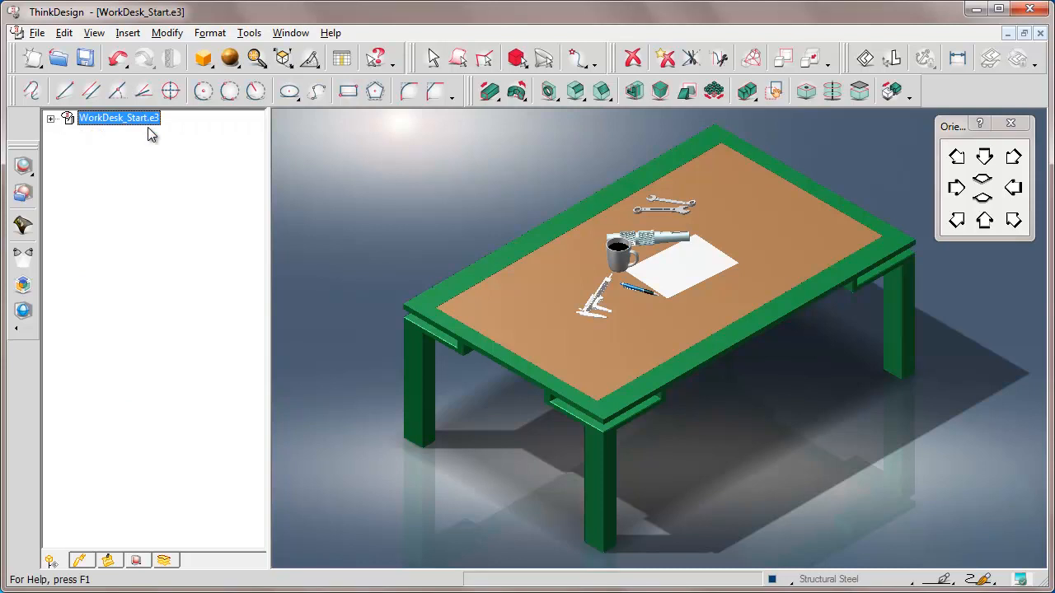
left_click(50, 120)
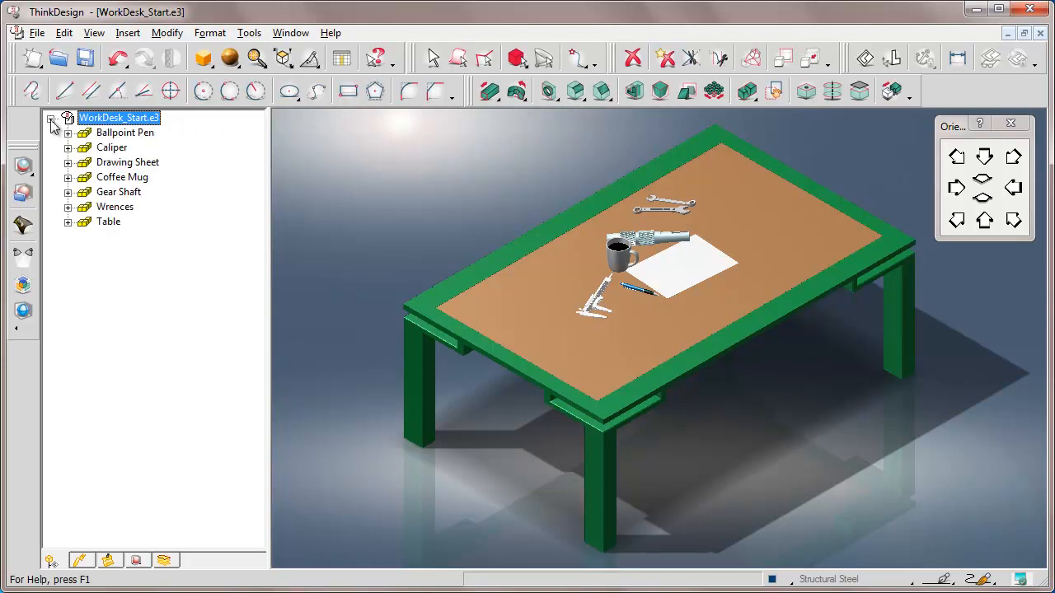
Hide the Ballpoint Pen, Caliper, Drawing Sheet, Coffee Mug, Gear Shaft and Wrences parts, leaving only the table
left_click(117, 134)
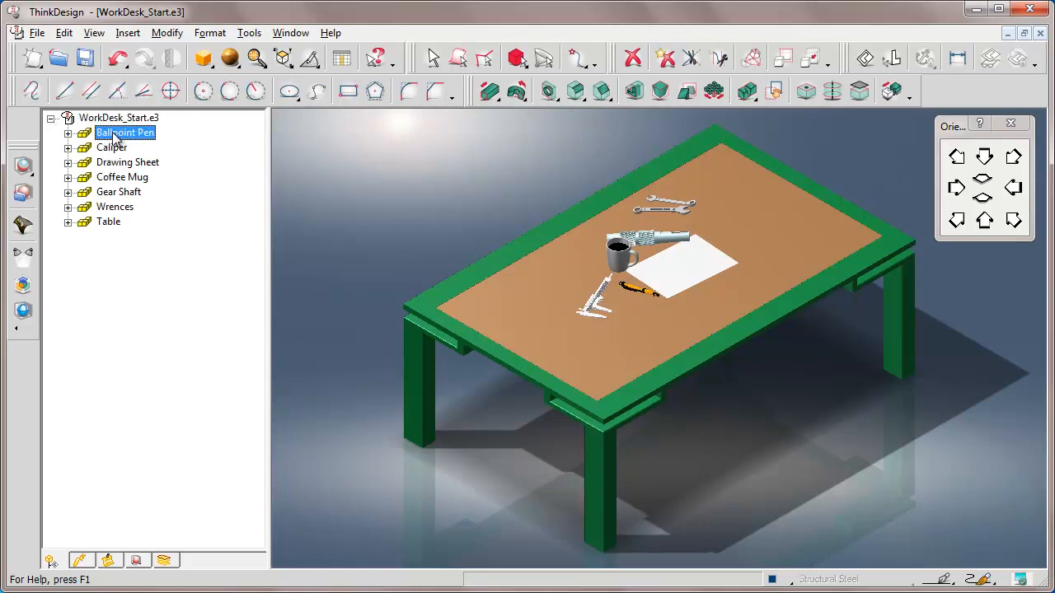
left_click(115, 149, "ctrl")
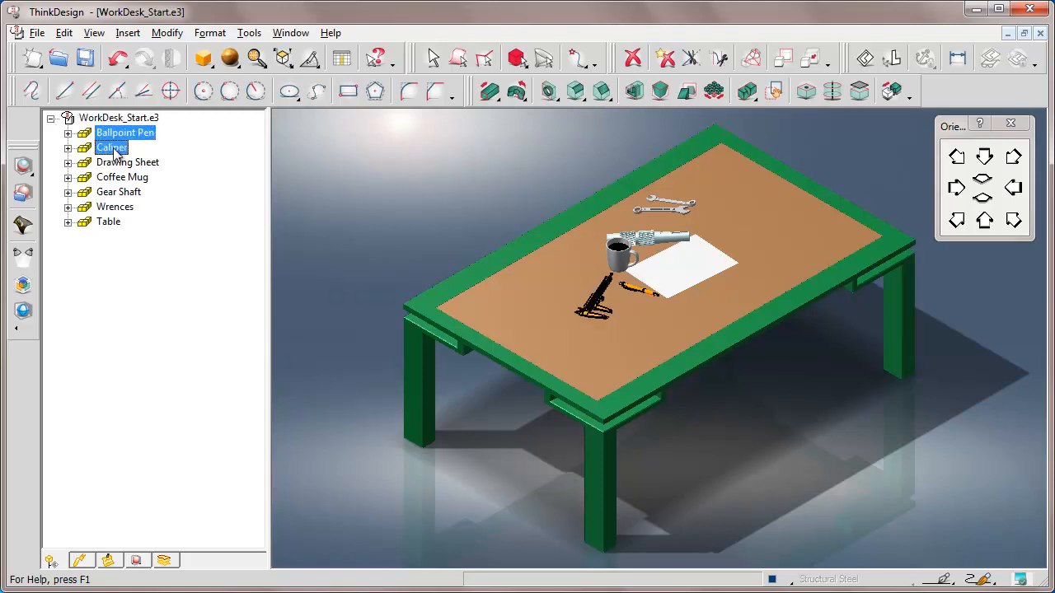
left_click(115, 164, "ctrl")
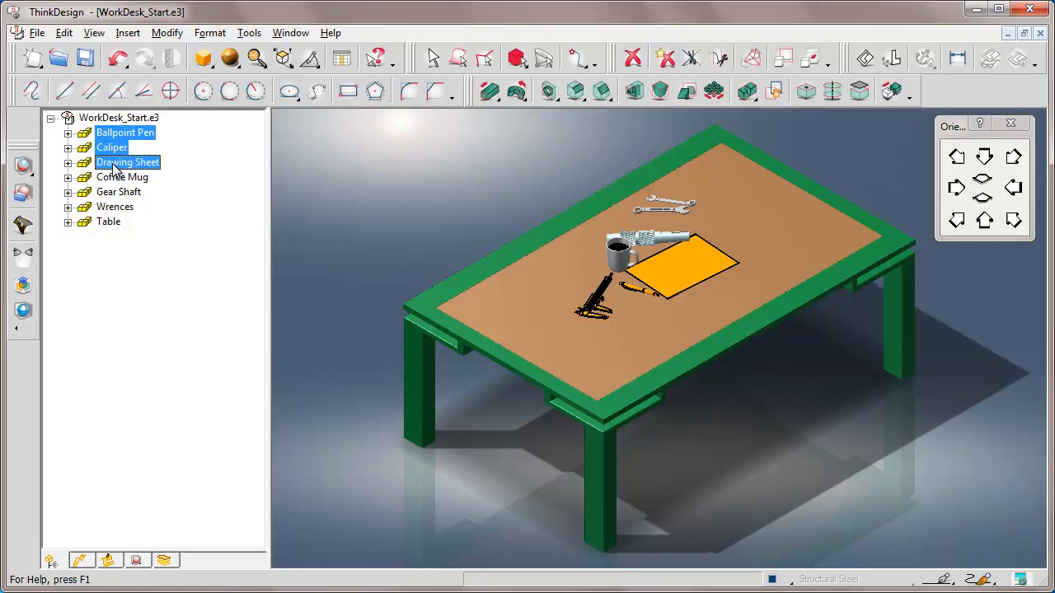
left_click(114, 180, "ctrl")
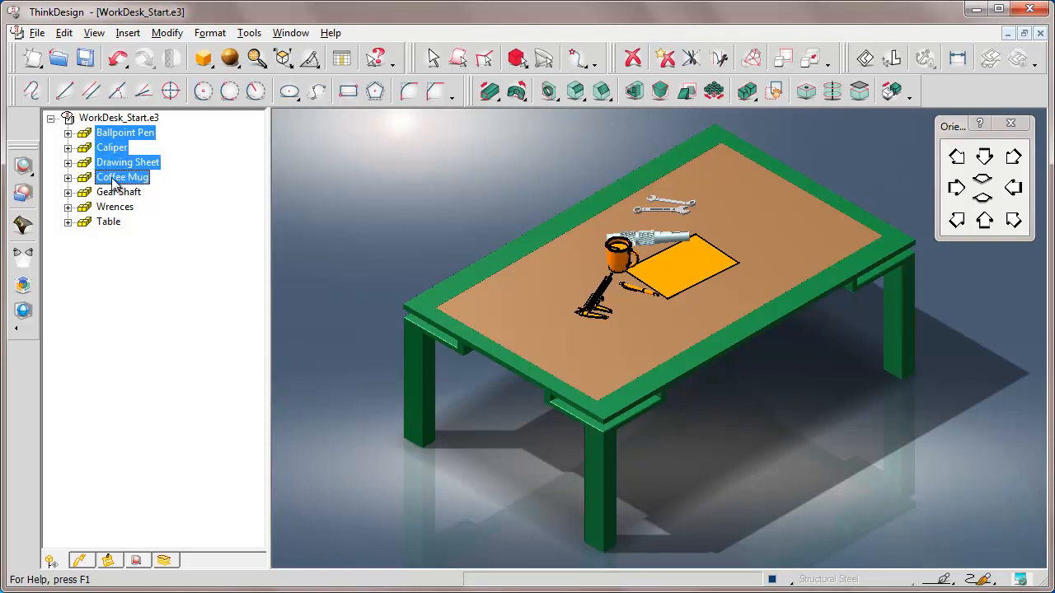
left_click(112, 195, "ctrl")
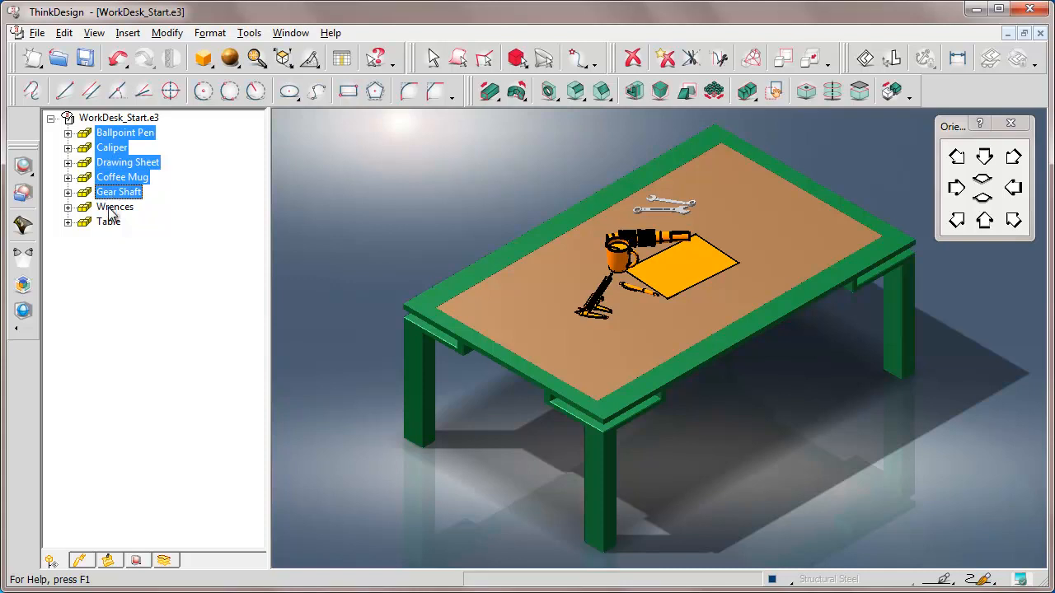
left_click(112, 209, "ctrl")
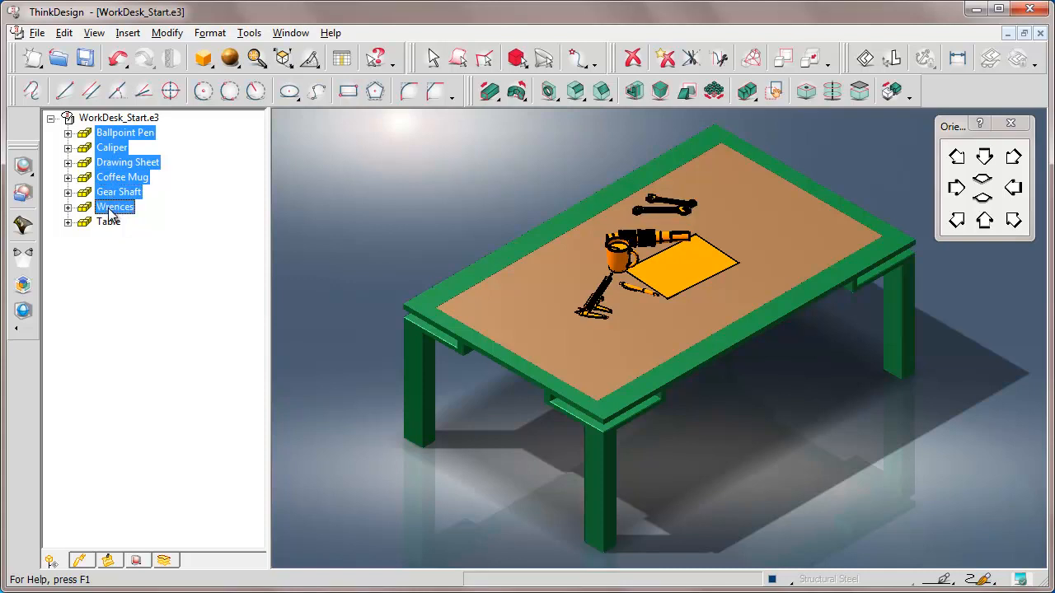
right_click(114, 211)
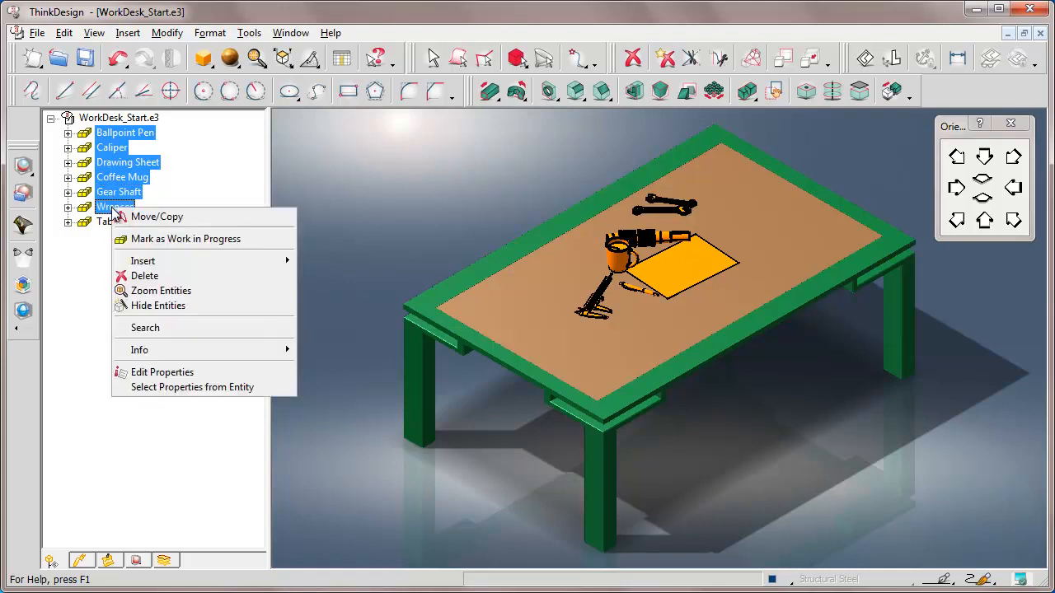
left_click(154, 306)
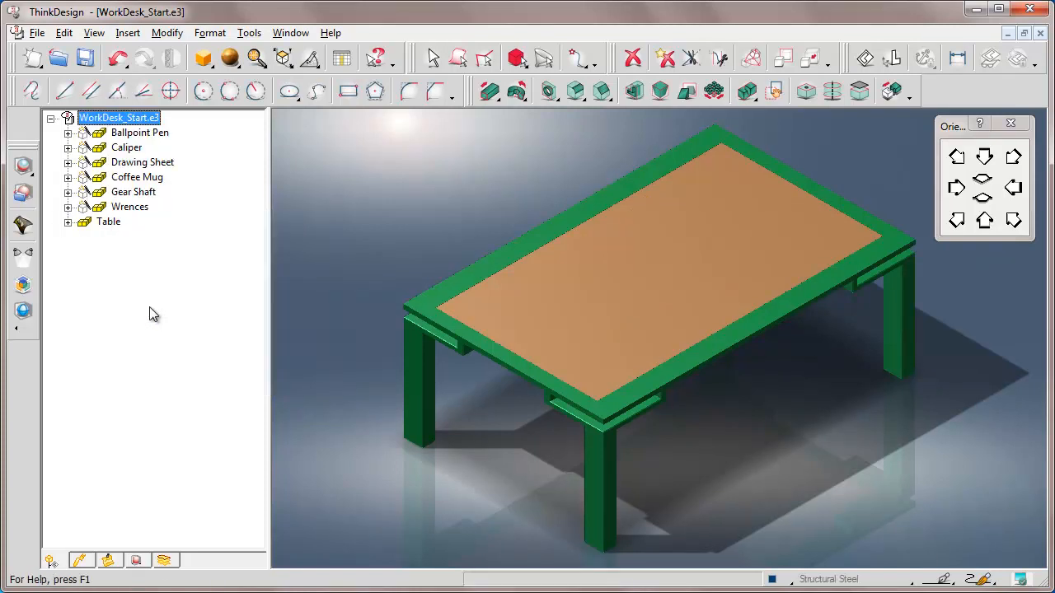
Set the Table as the current component and select its top and frame to check them
right_click(109, 225)
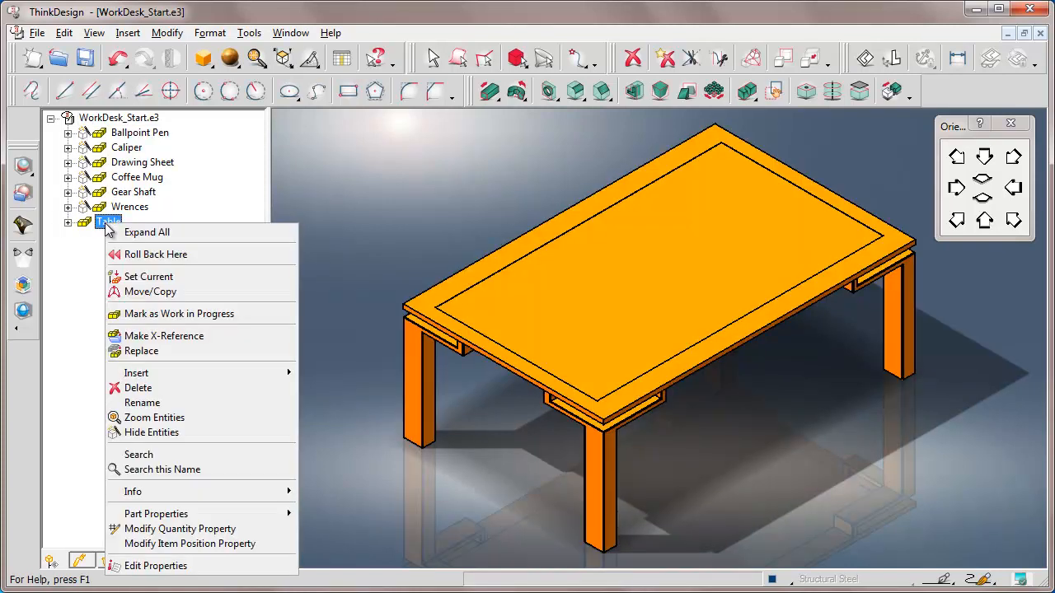
left_click(139, 277)
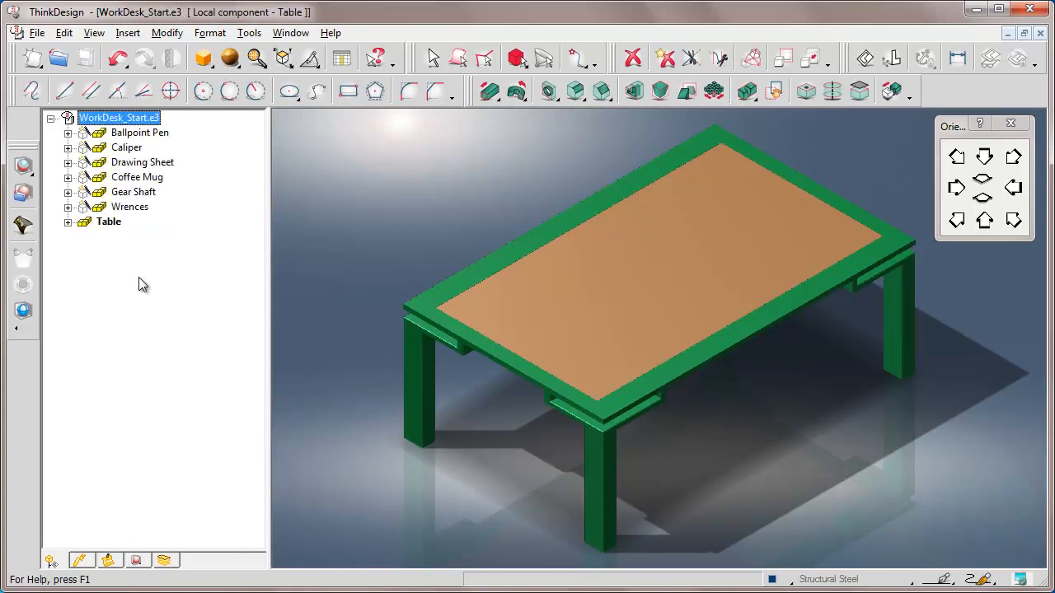
left_click(642, 266)
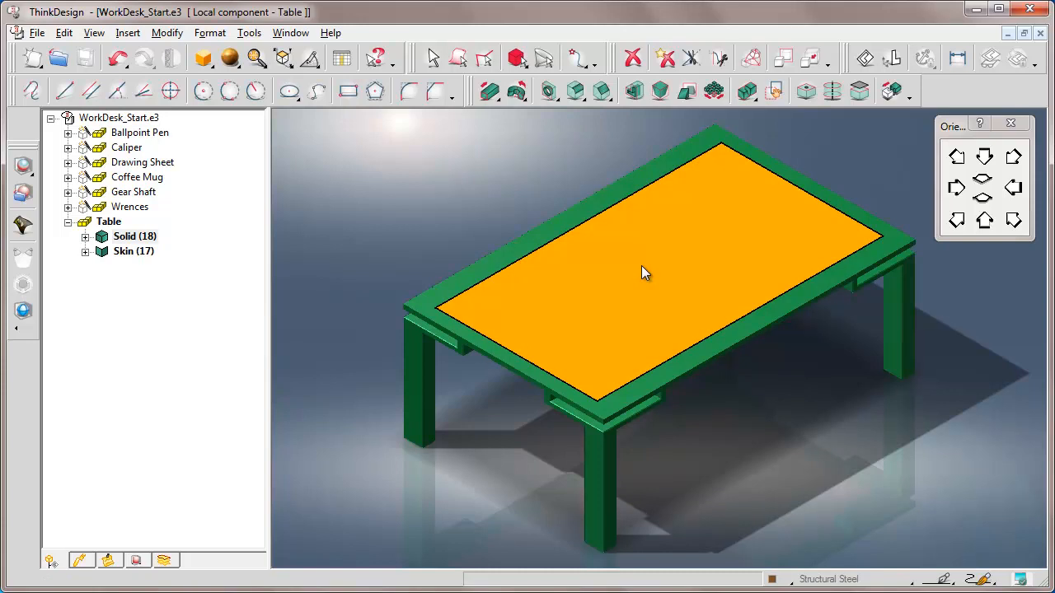
left_click(428, 310)
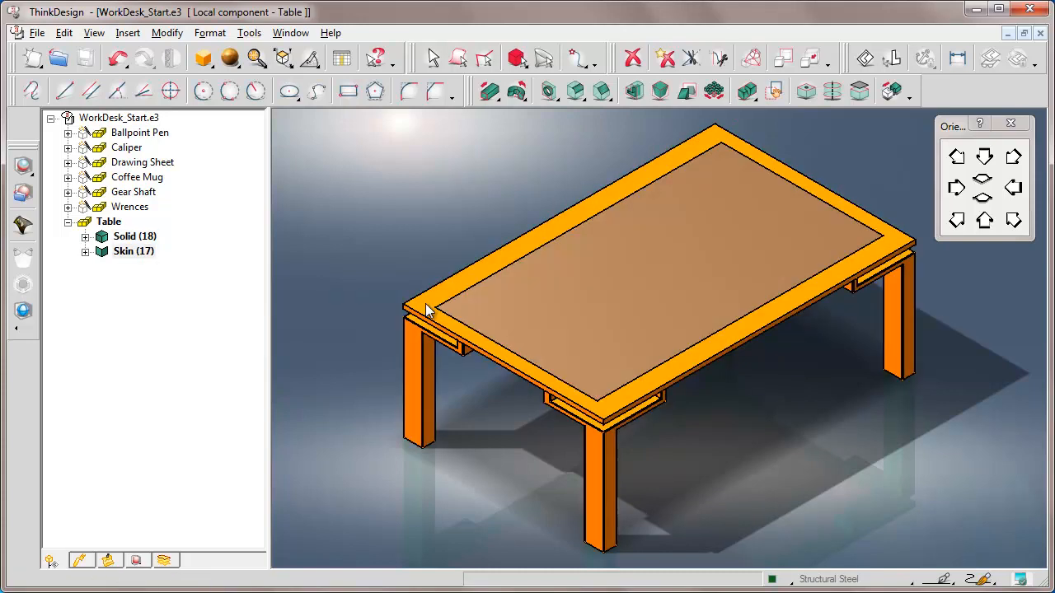
key("Escape")
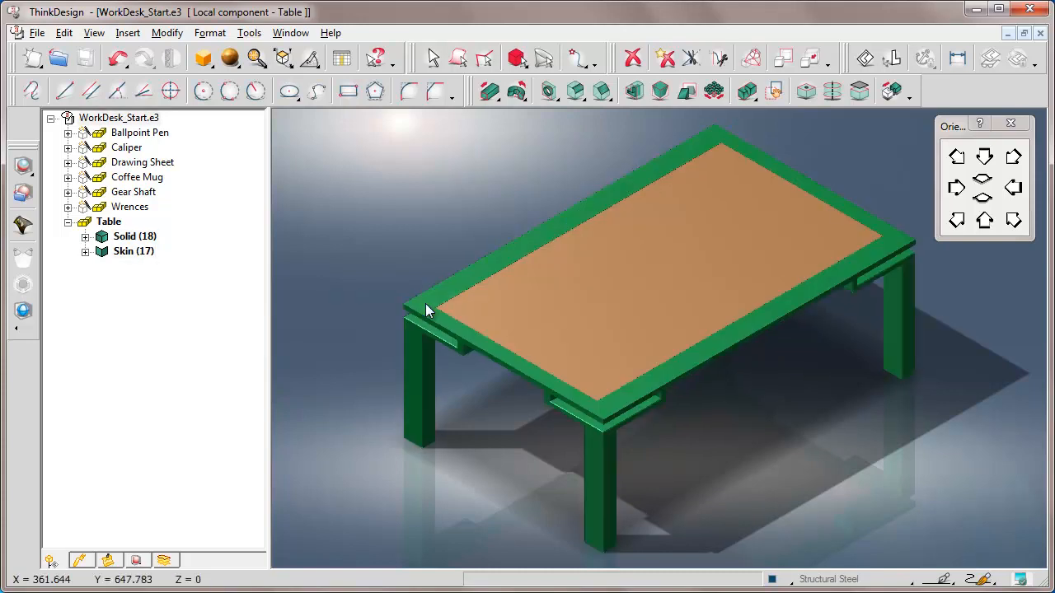
left_click(68, 222)
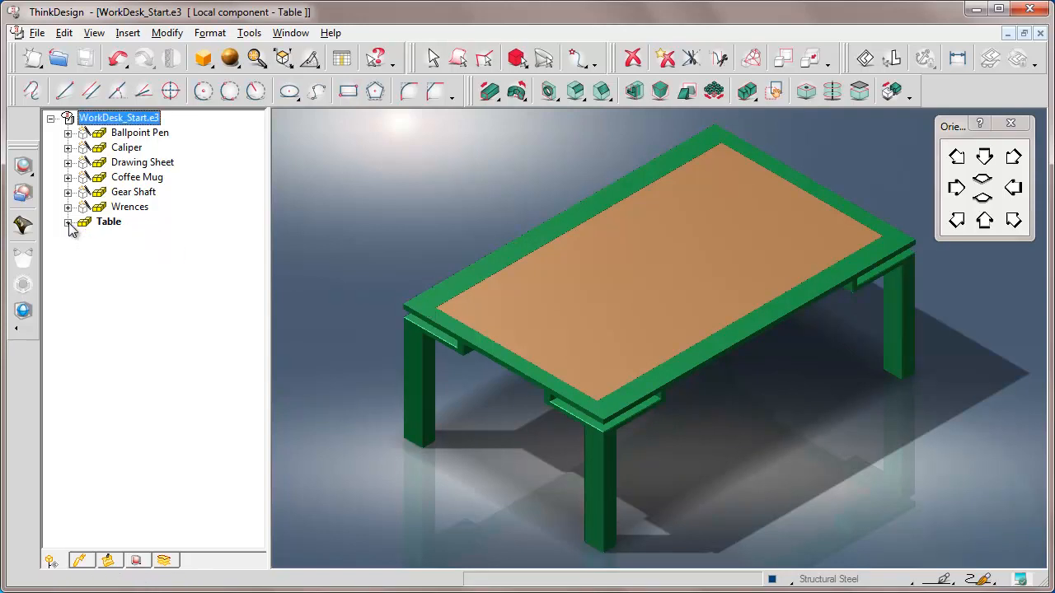
Close the orientation panel and open the rendering library's predefined Renderer Library materials
left_click(1010, 123)
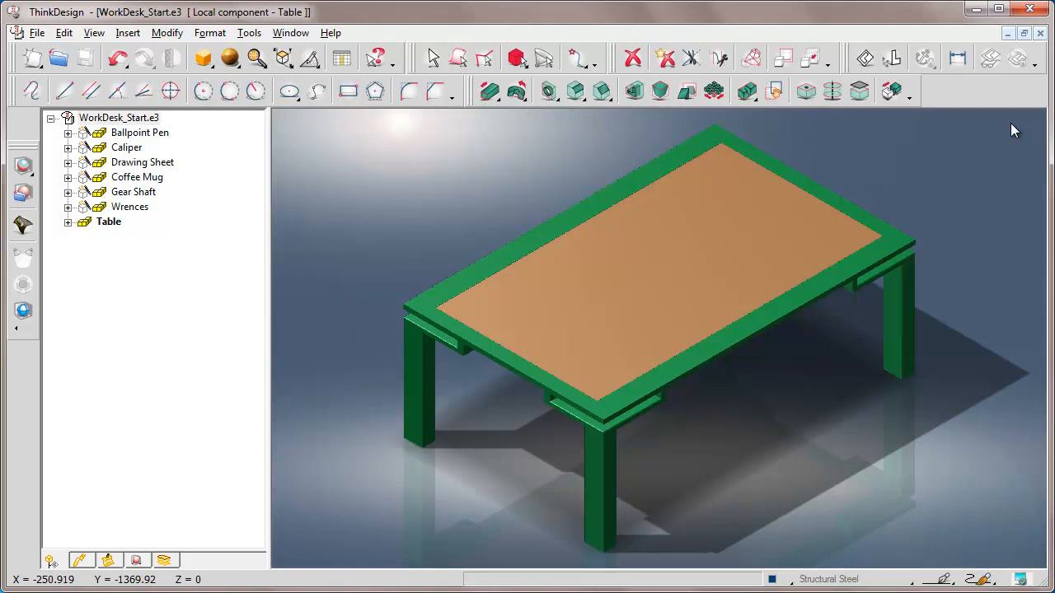
left_click_drag(23, 142, 23, 107)
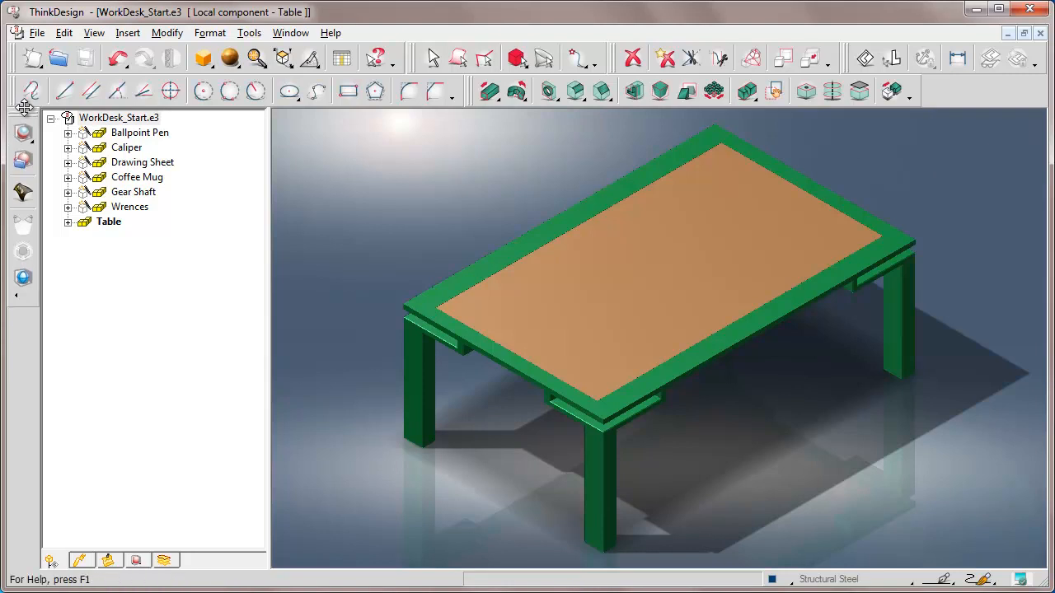
left_click(24, 161)
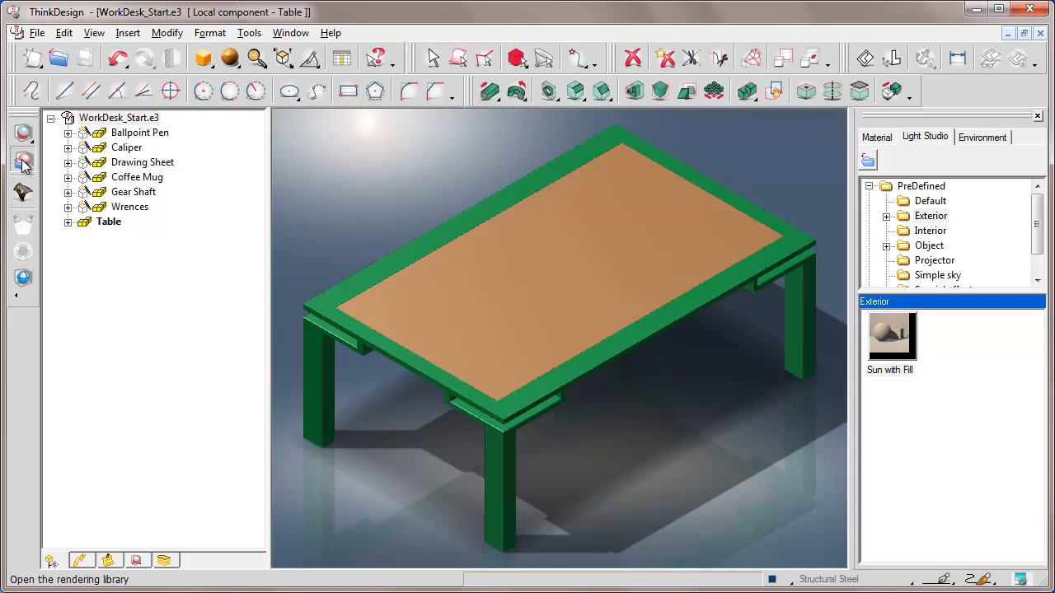
left_click(877, 138)
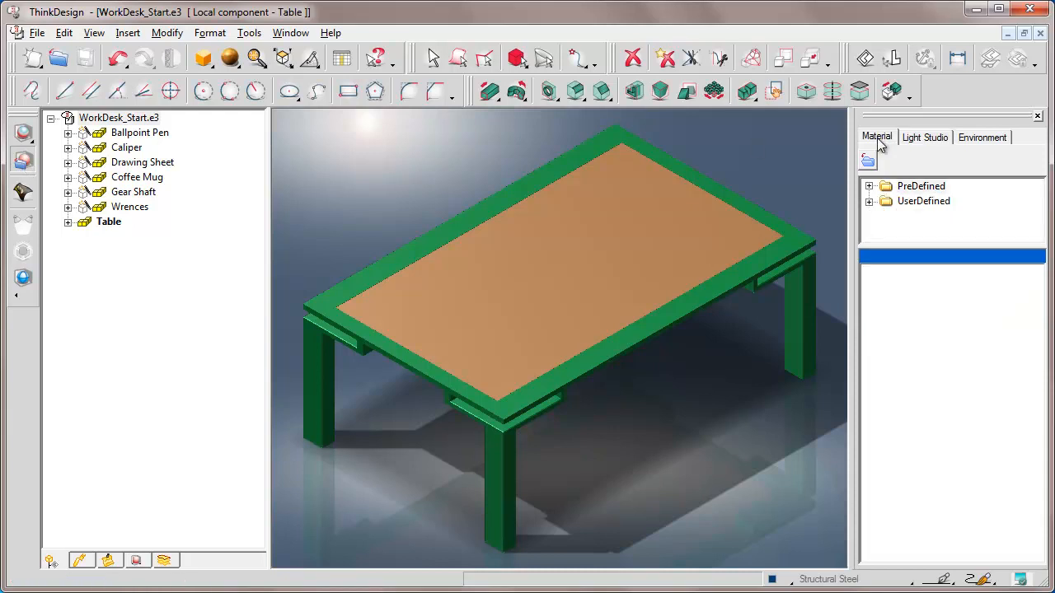
left_click(868, 187)
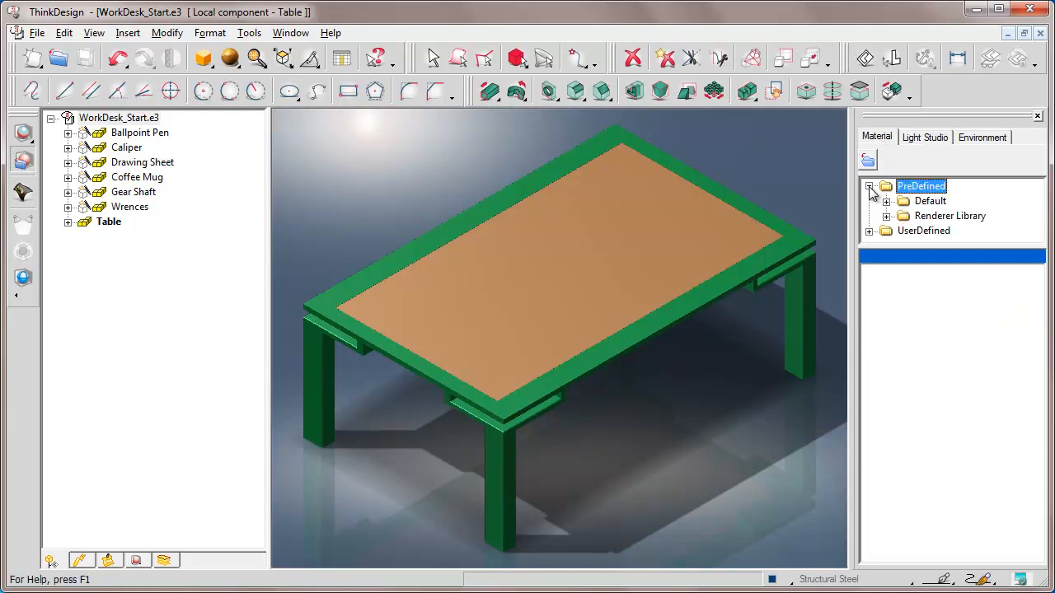
left_click_drag(951, 246, 945, 469)
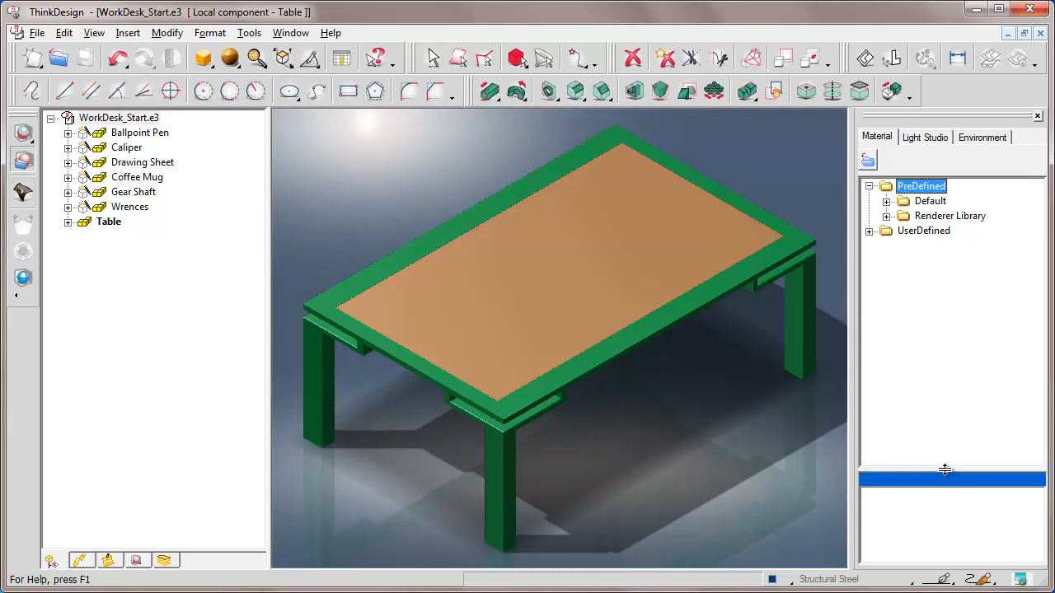
left_click(885, 217)
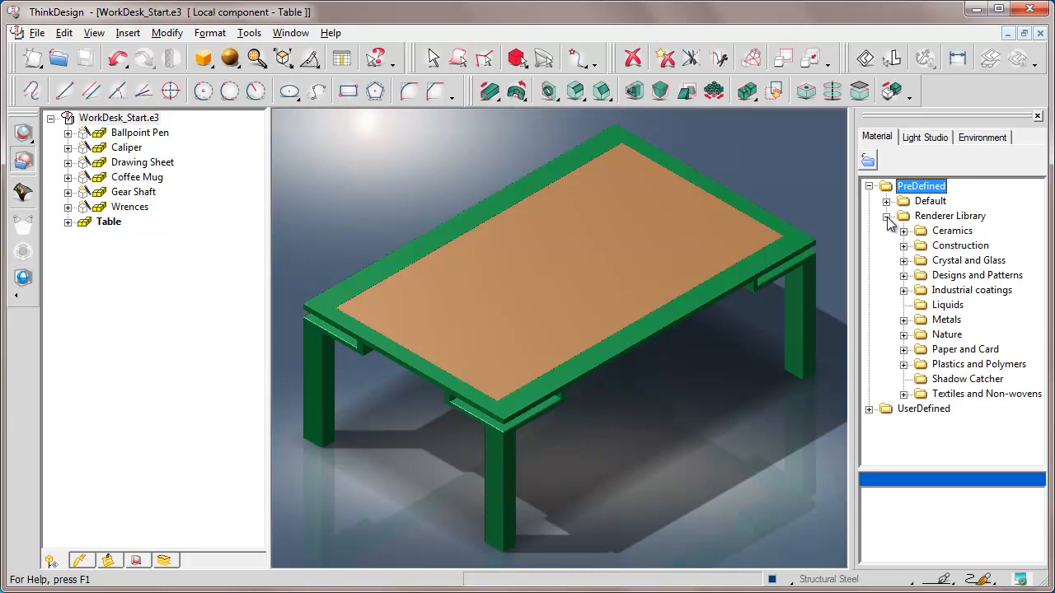
Apply the Varnished oak material from Nature > Wood > Varnished to the tabletop
left_click(904, 334)
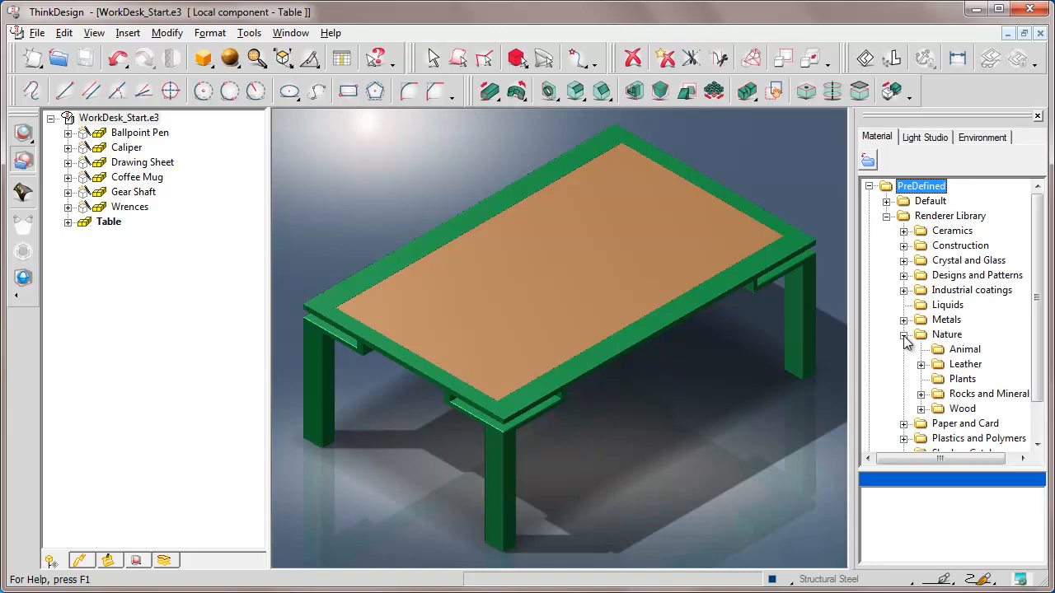
left_click(921, 409)
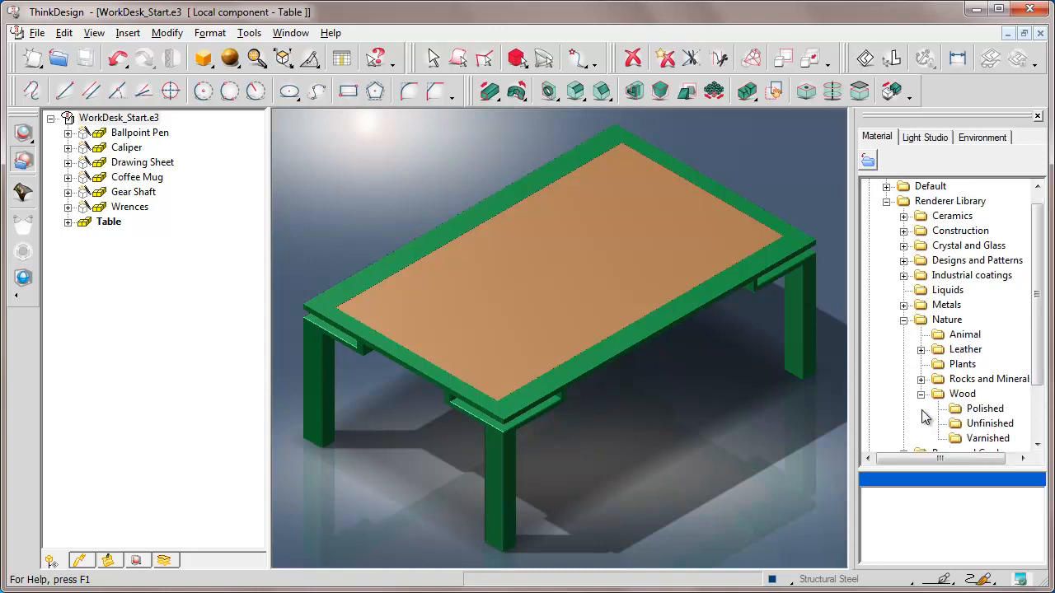
left_click(956, 441)
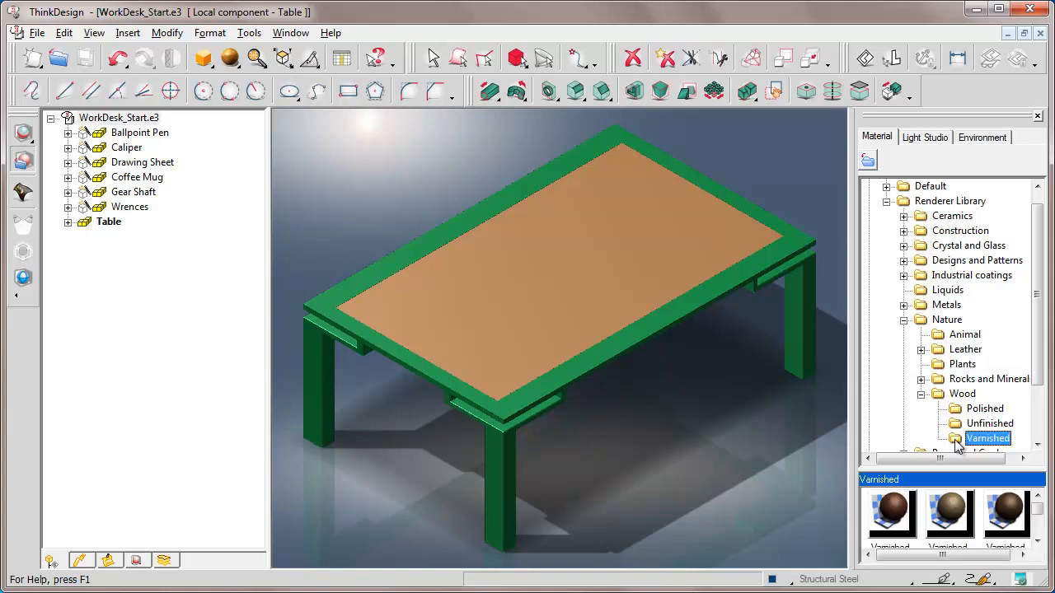
left_click_drag(1041, 385, 1037, 443)
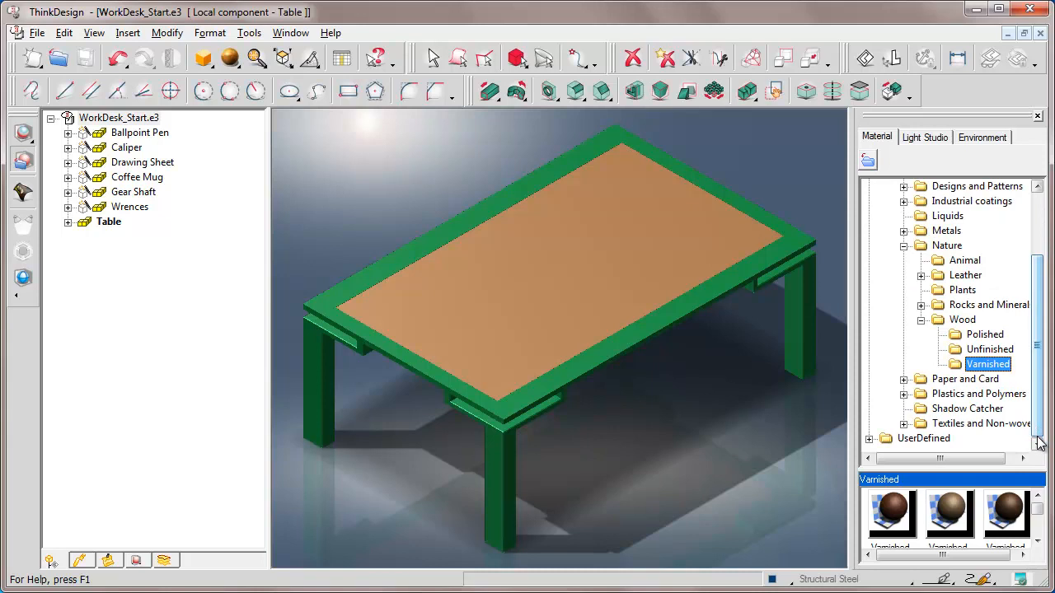
left_click_drag(952, 470, 952, 329)
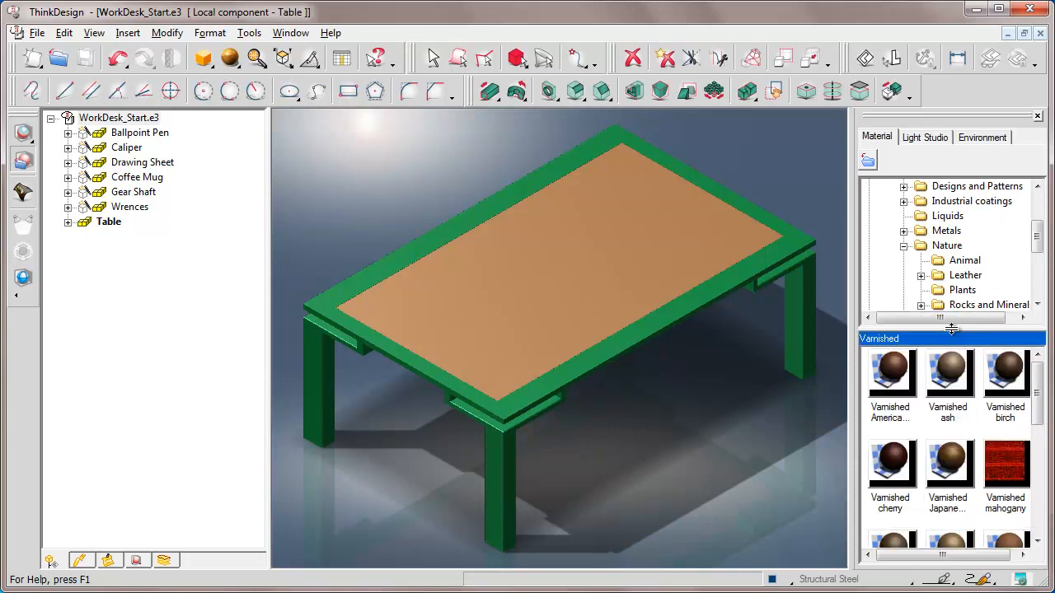
left_click_drag(1040, 427, 1042, 464)
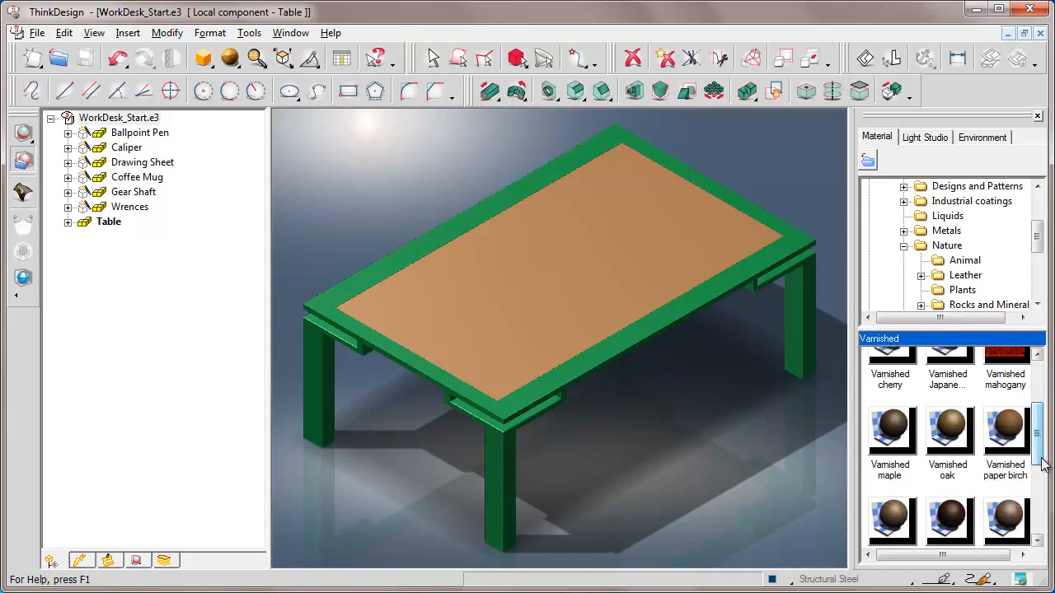
left_click(950, 432)
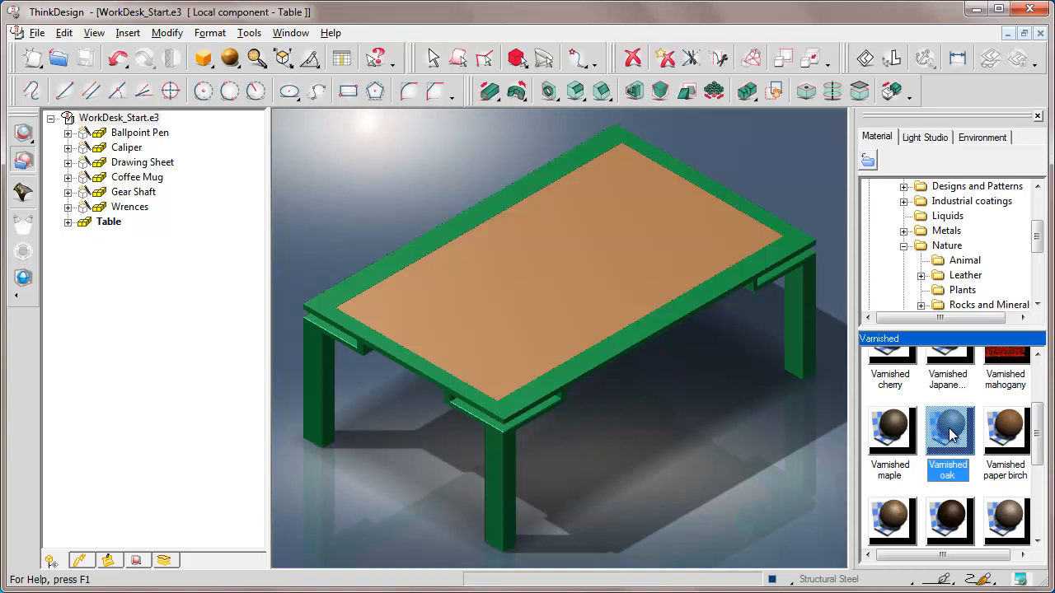
left_click_drag(948, 427, 578, 263)
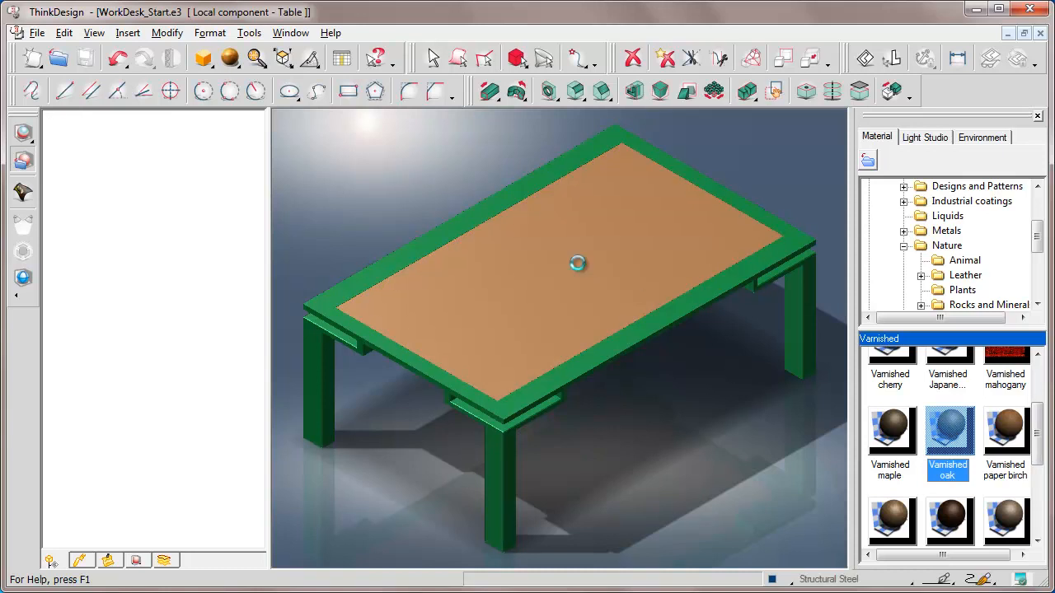
Attach the Green metal powder coating from Industrial coatings to the table frame
left_click(904, 246)
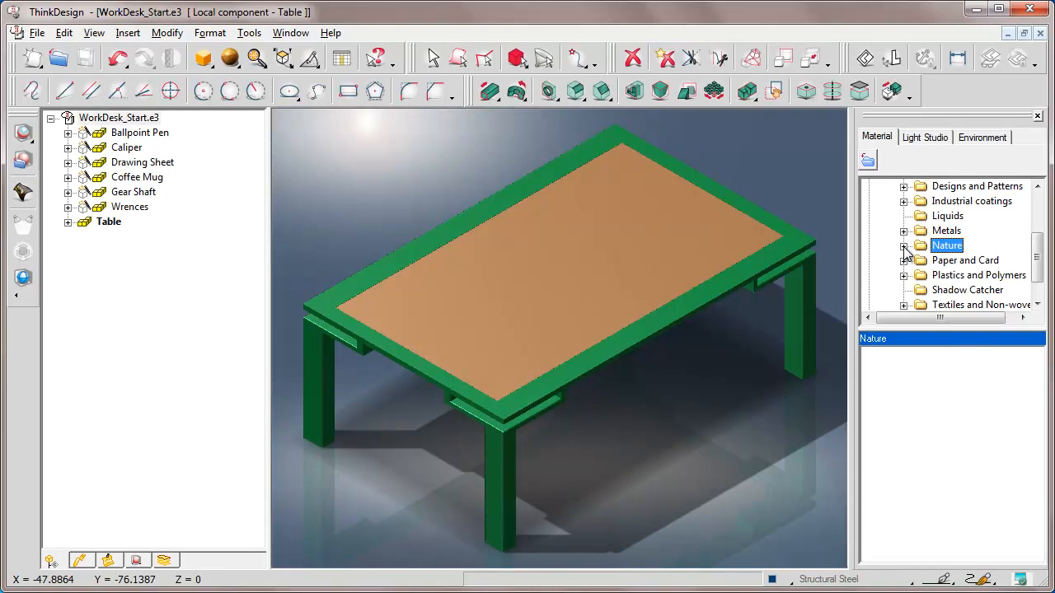
left_click(903, 201)
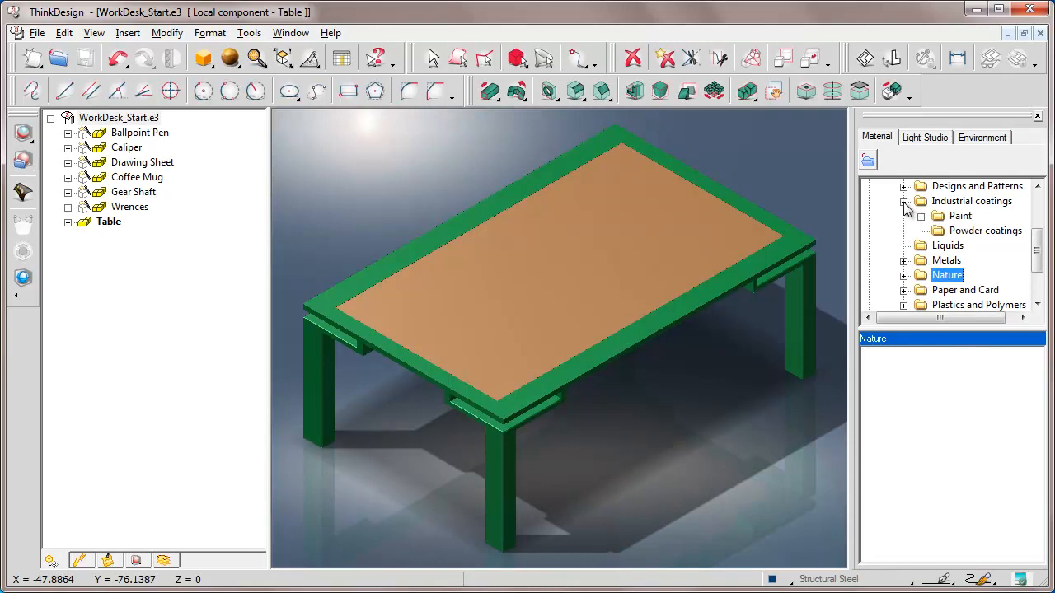
left_click(970, 235)
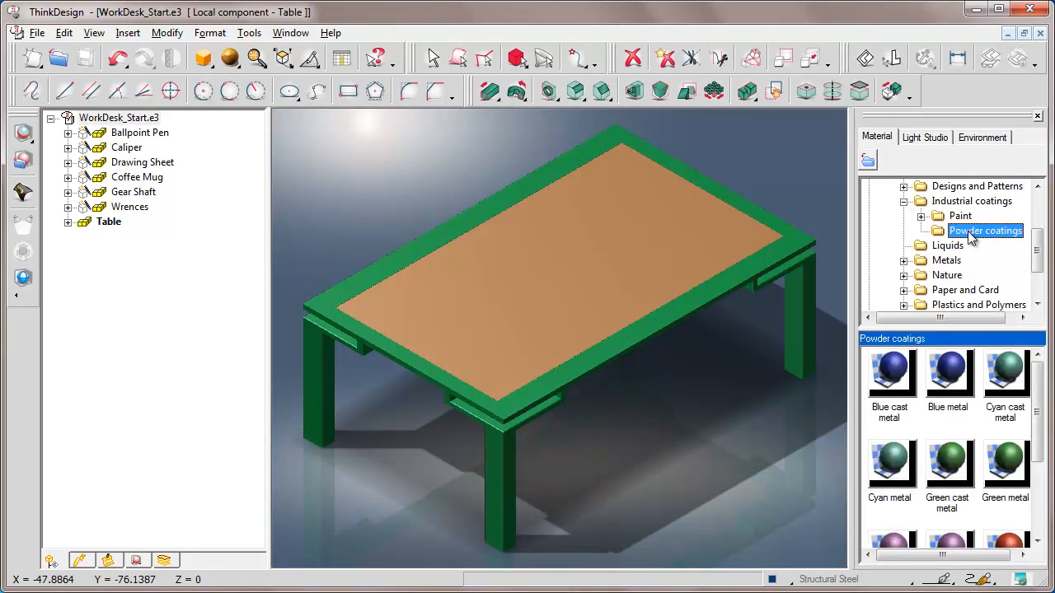
left_click(1006, 466)
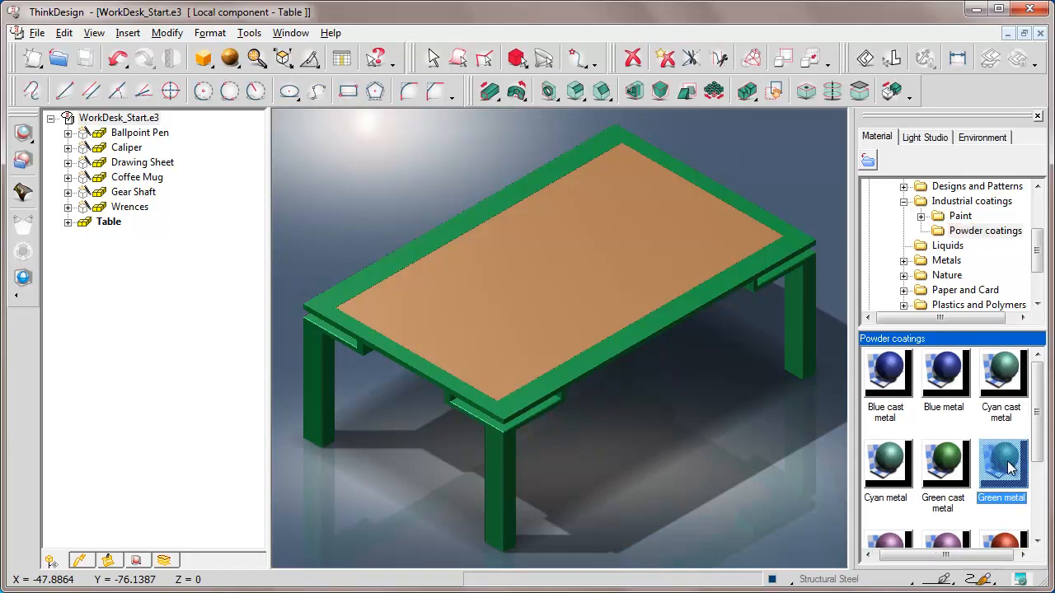
right_click(1002, 465)
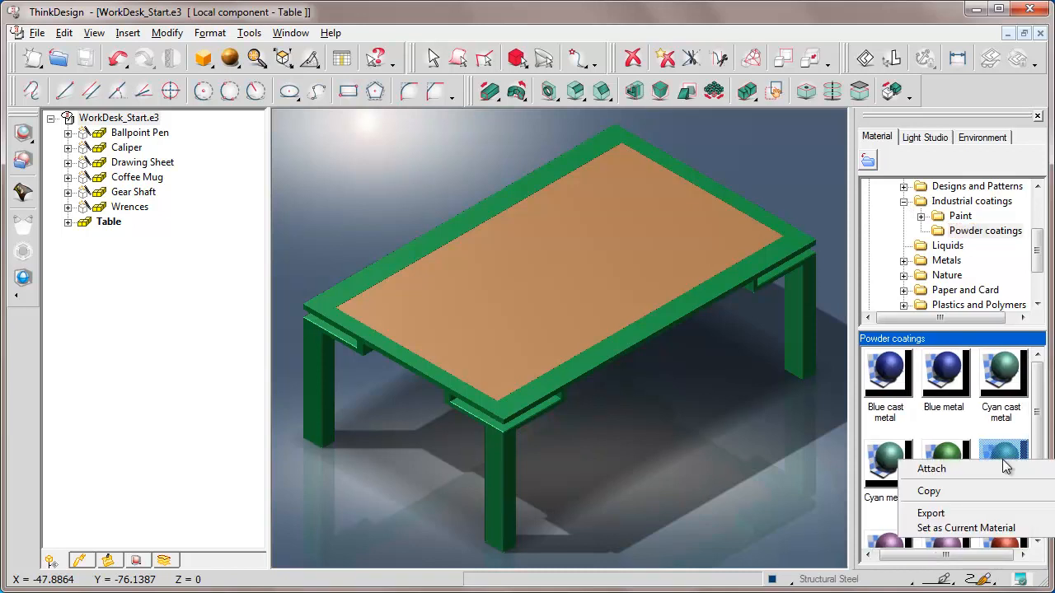
left_click(931, 469)
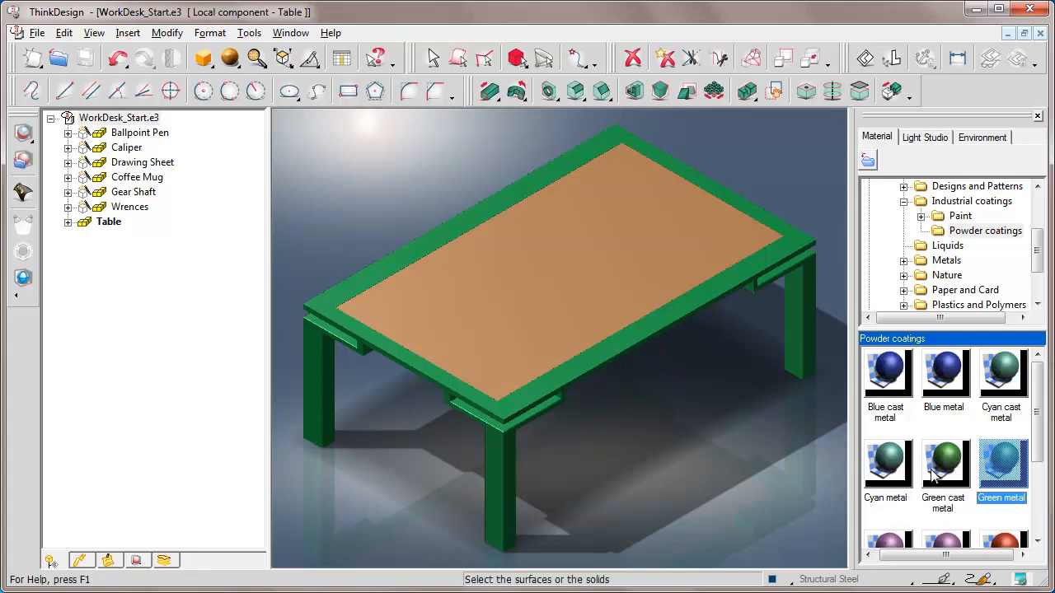
left_click(669, 319)
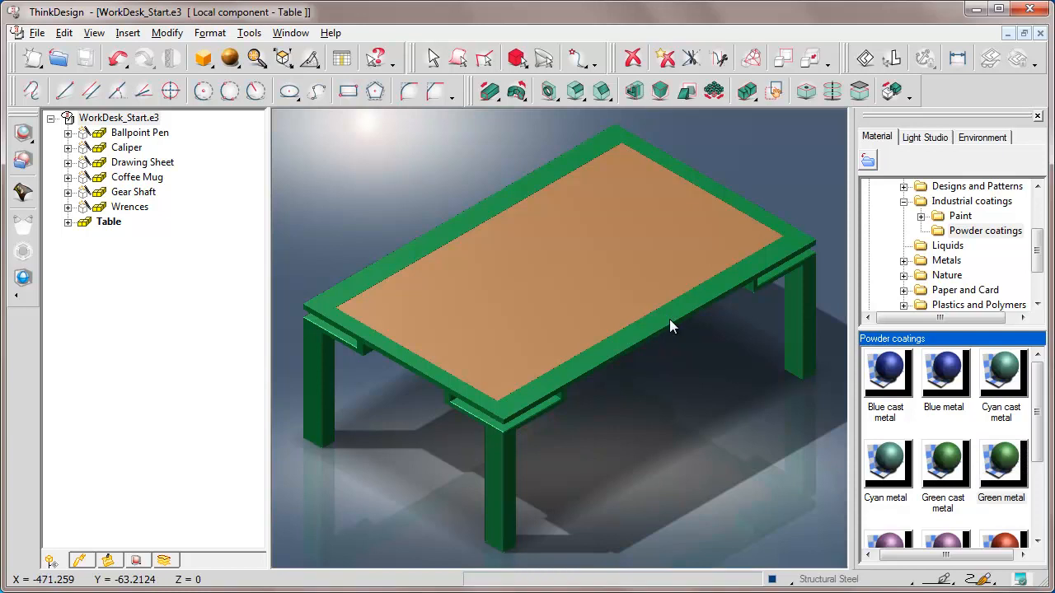
Check the Varnished oak and Green metal entries in the rendering tree, then reset the current component
left_click(136, 561)
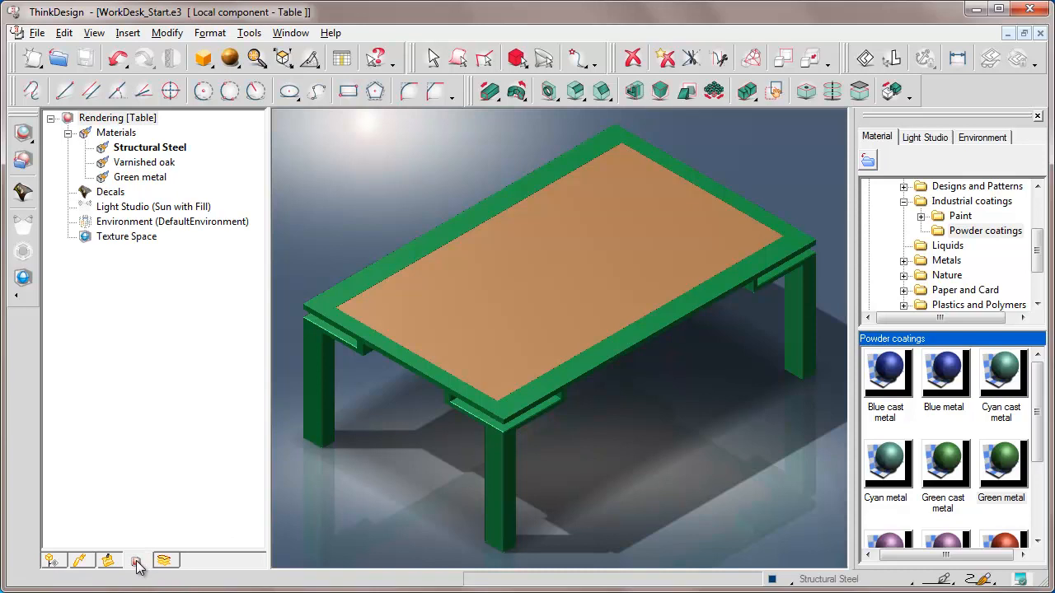
left_click(138, 164)
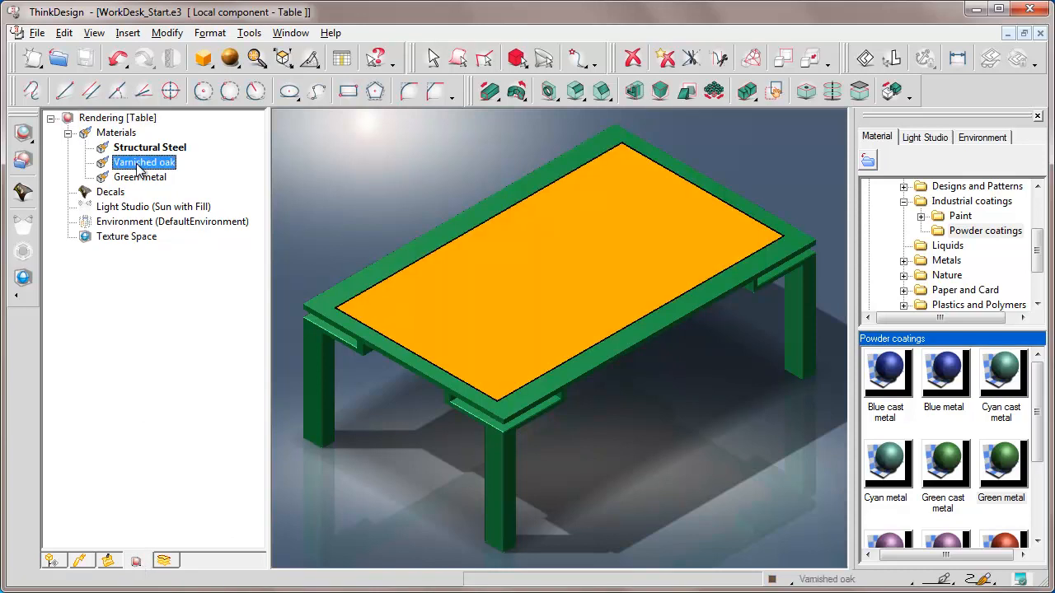
left_click(138, 179)
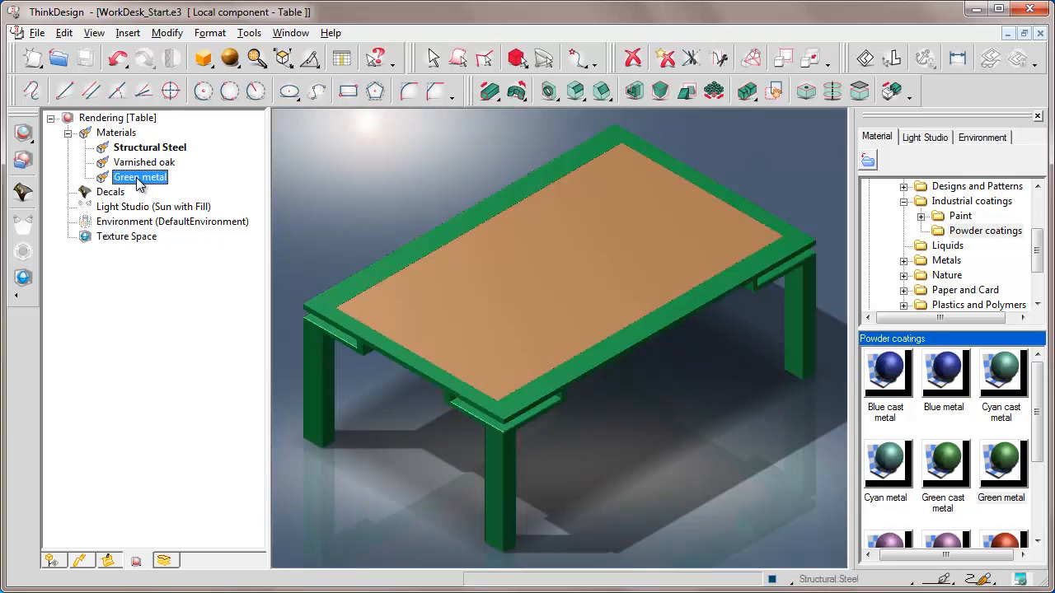
right_click(336, 161)
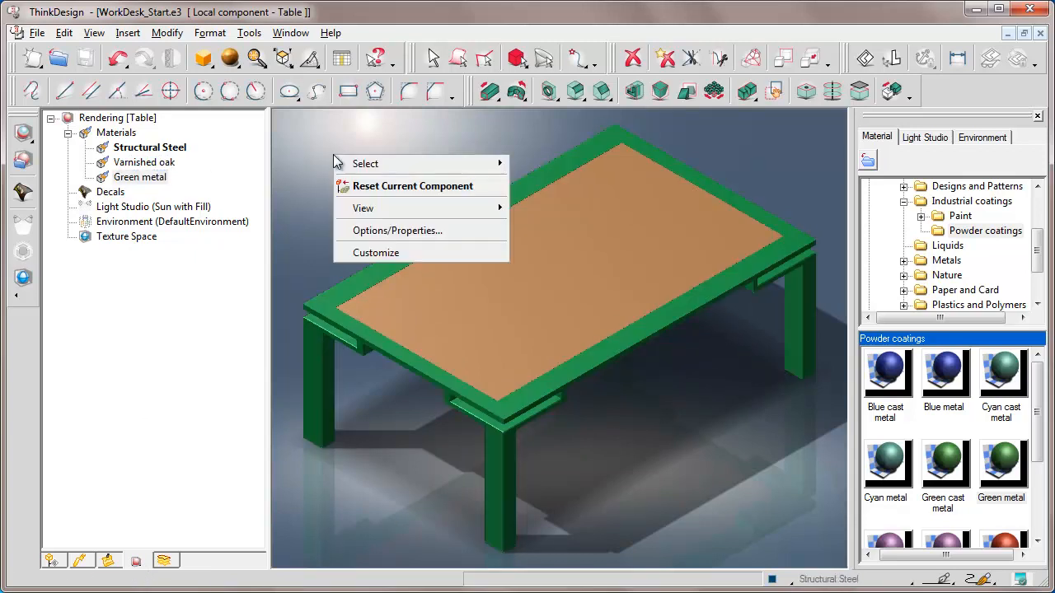
left_click(398, 186)
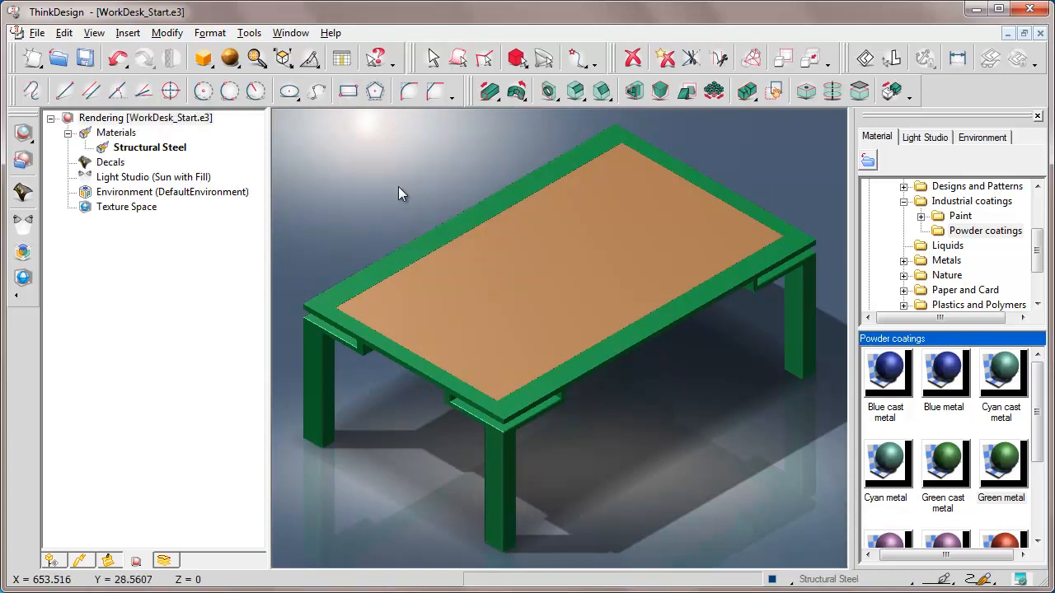
Preview the ray-traced rendering, then close the rendering library
left_click(23, 133)
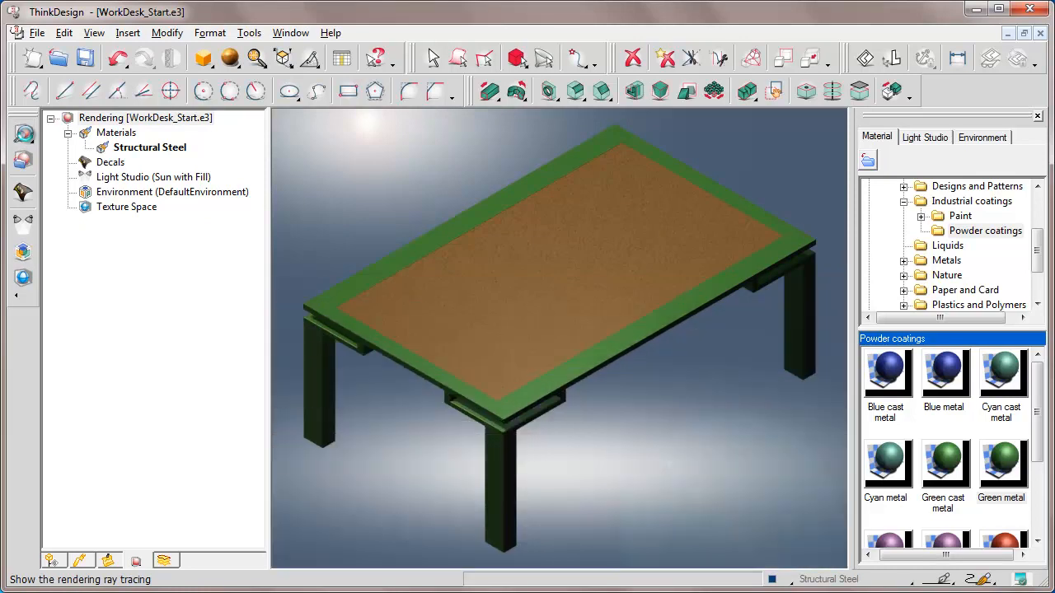
left_click(1037, 116)
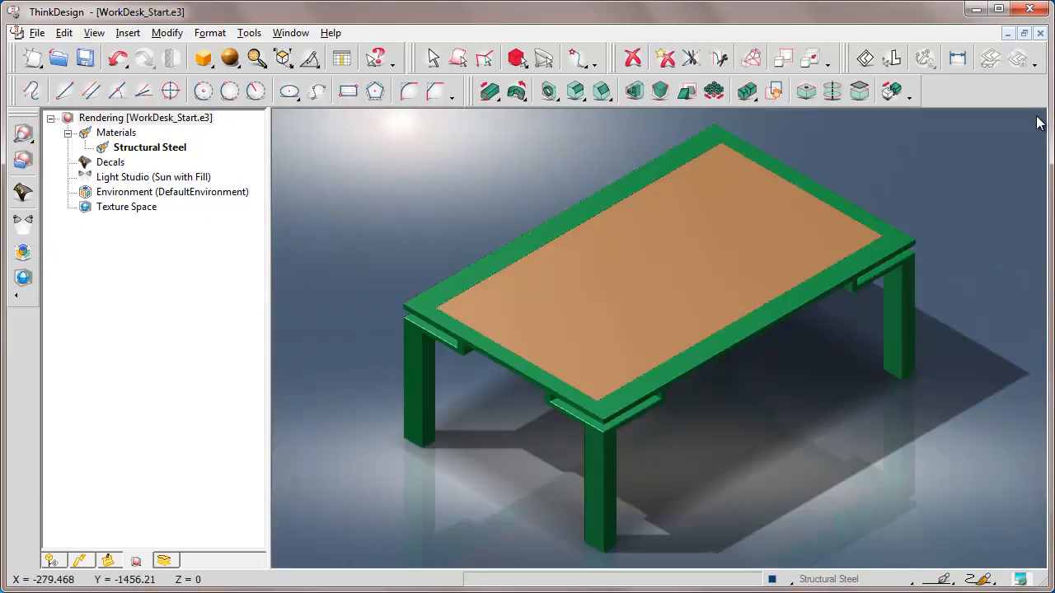
Unhide the Coffee Mug component in the model structure tree
left_click(52, 562)
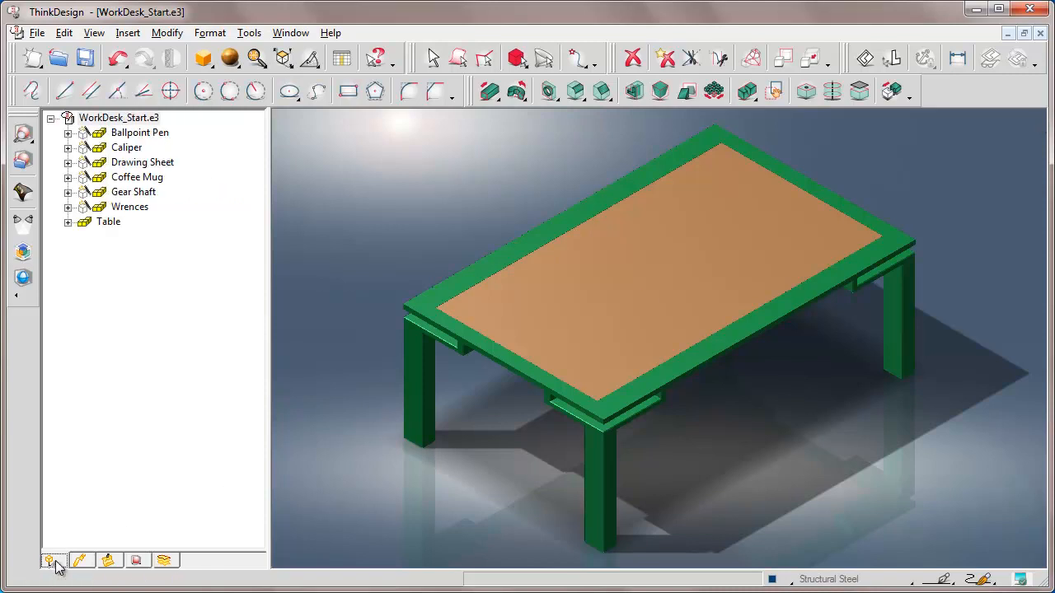
right_click(136, 181)
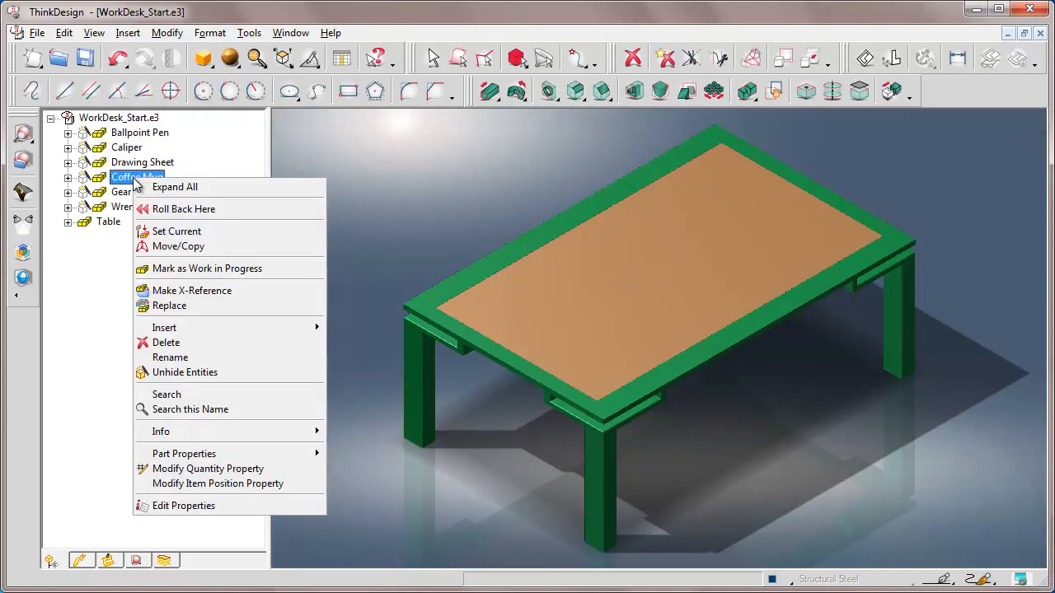
left_click(174, 372)
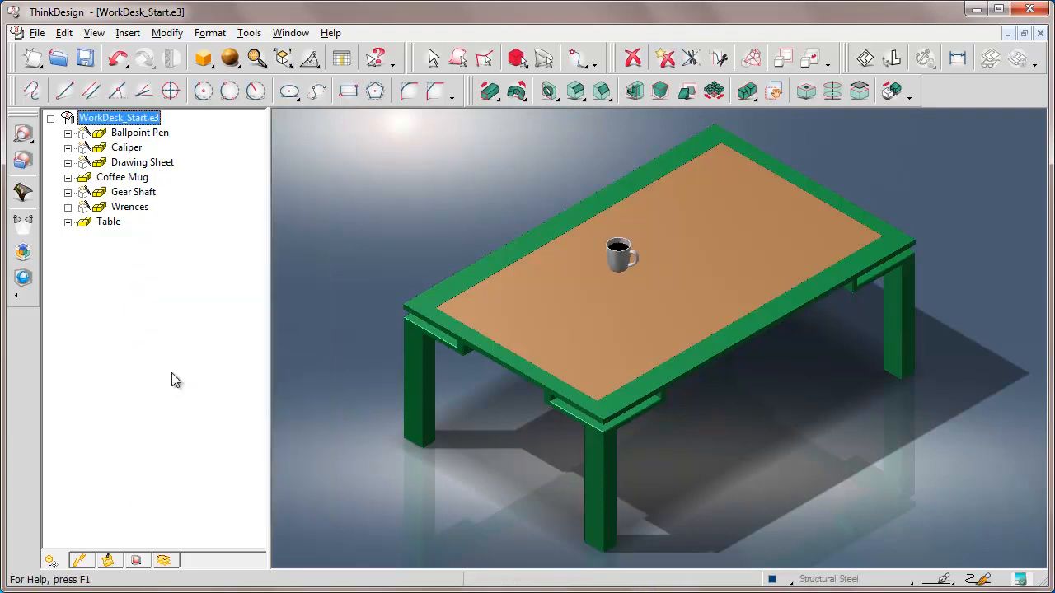
Set the Coffee Mug as the current component, zoom to it, and open the rendering library
right_click(120, 180)
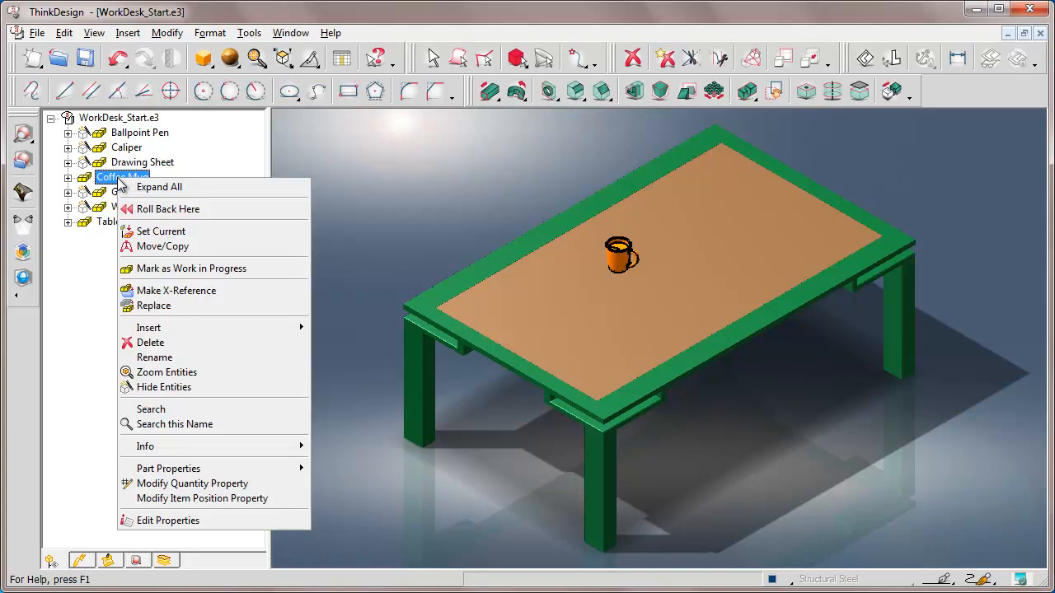
left_click(158, 232)
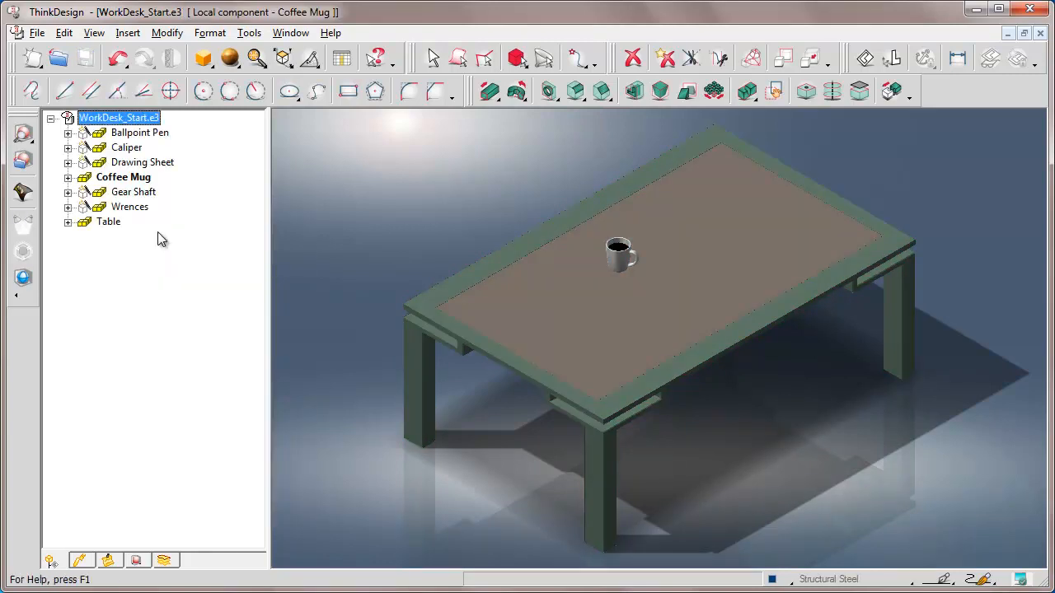
left_click(256, 61)
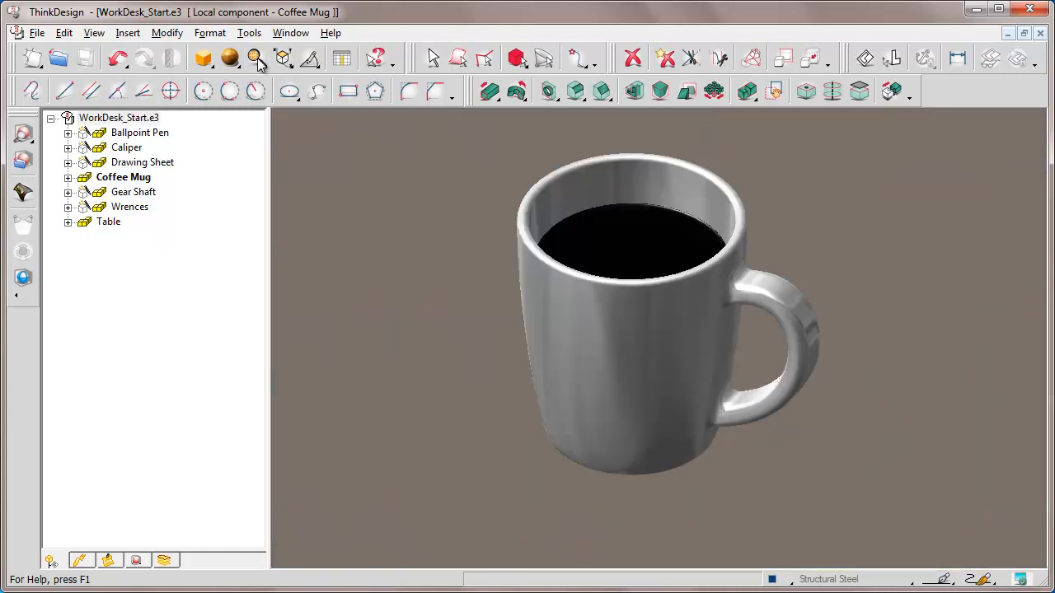
left_click(24, 163)
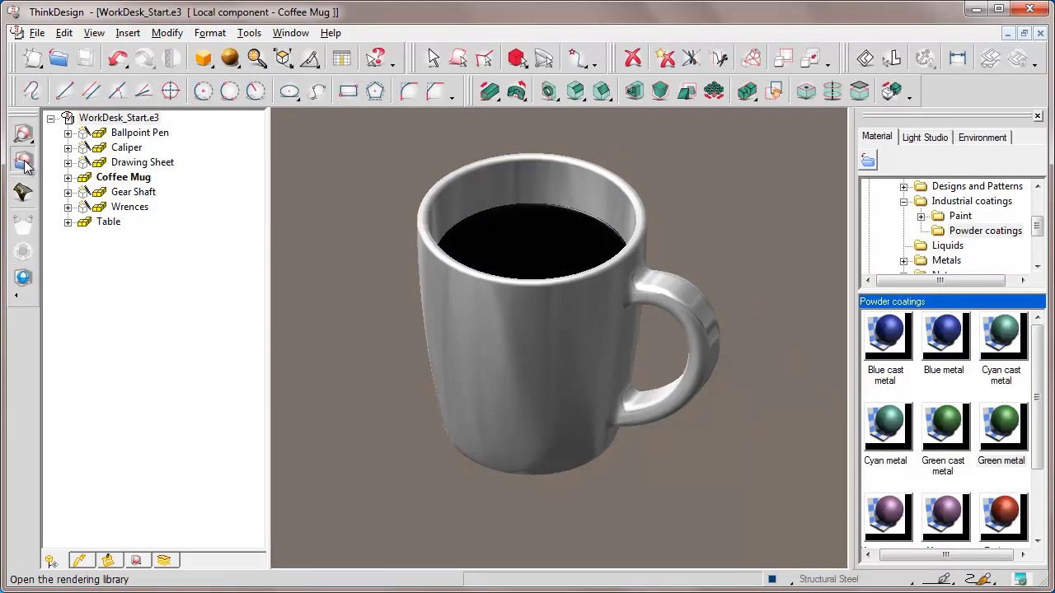
Apply the Clear glass material from Crystal and Glass > Refractive to the coffee mug body
left_click(904, 202)
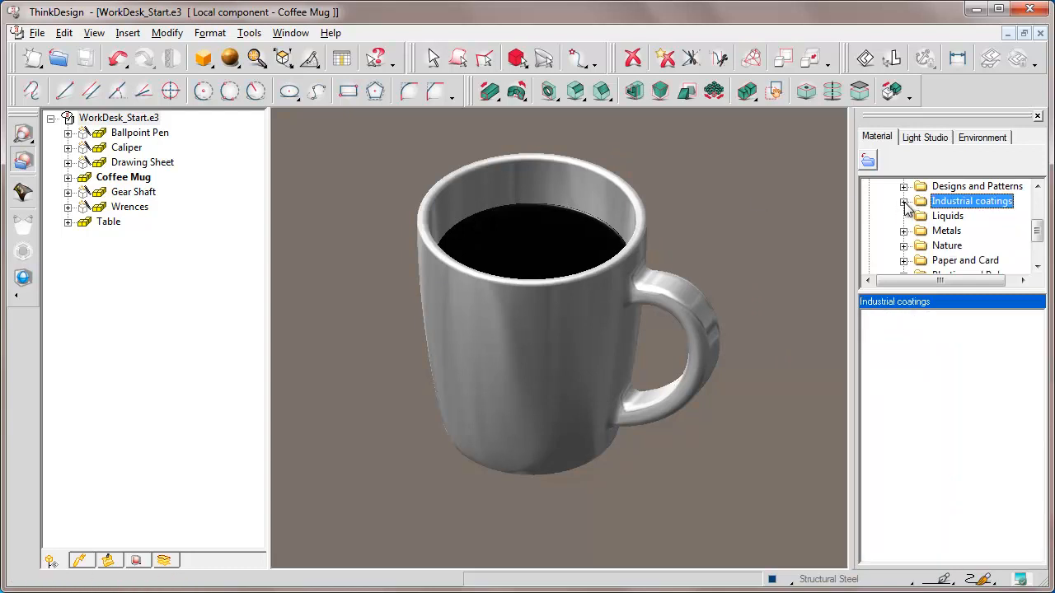
left_click_drag(1037, 231, 1039, 200)
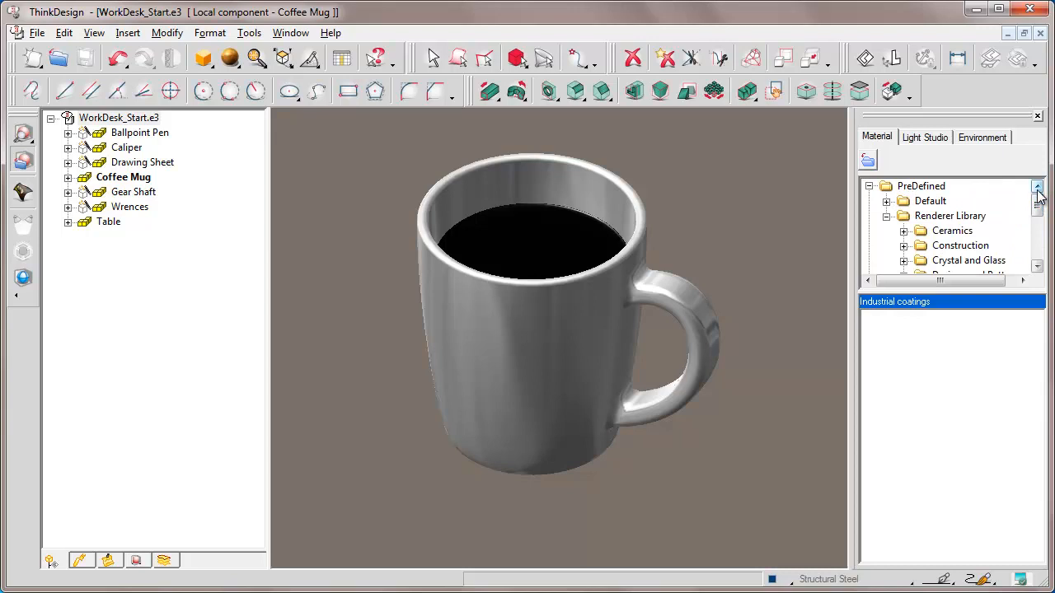
left_click(904, 261)
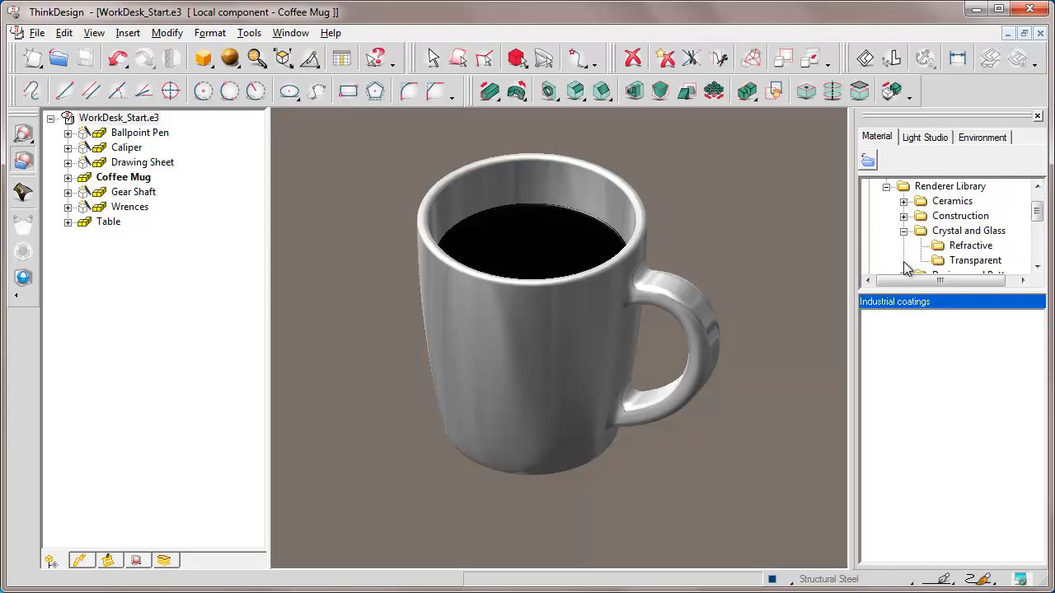
left_click(969, 247)
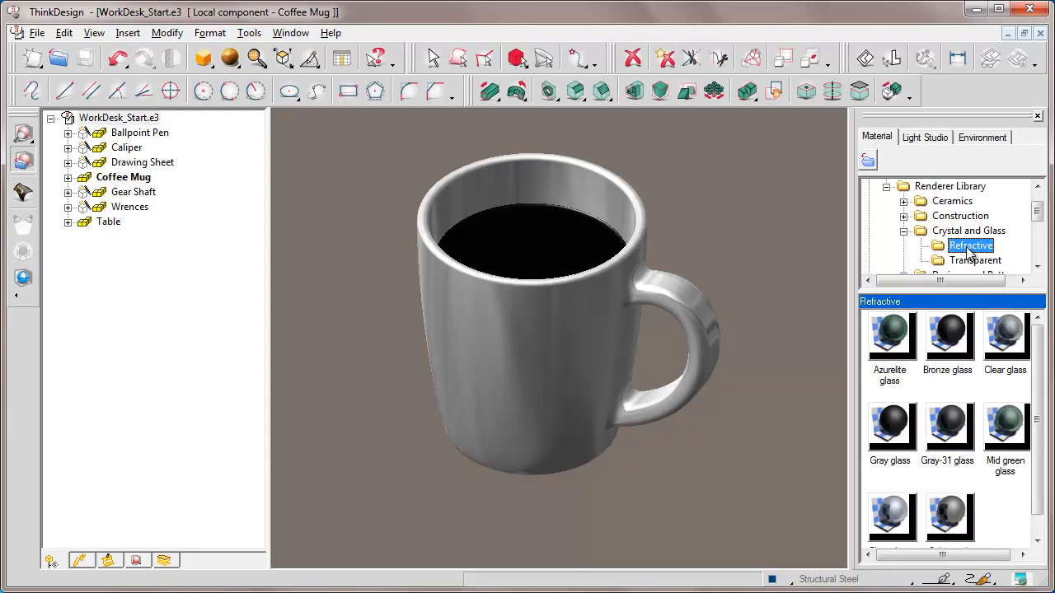
left_click(1011, 333)
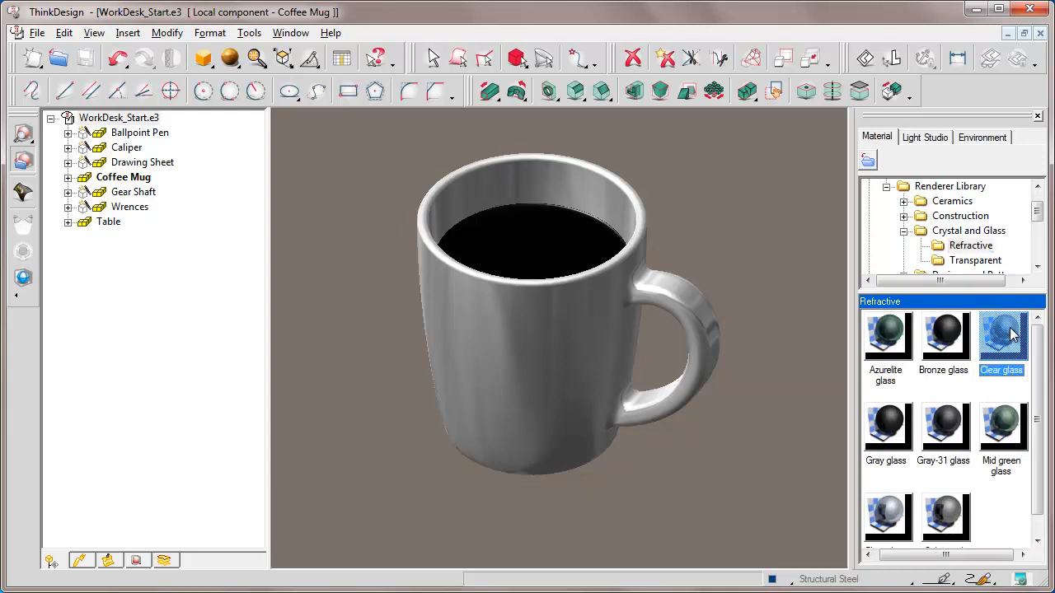
left_click_drag(1012, 333, 543, 321)
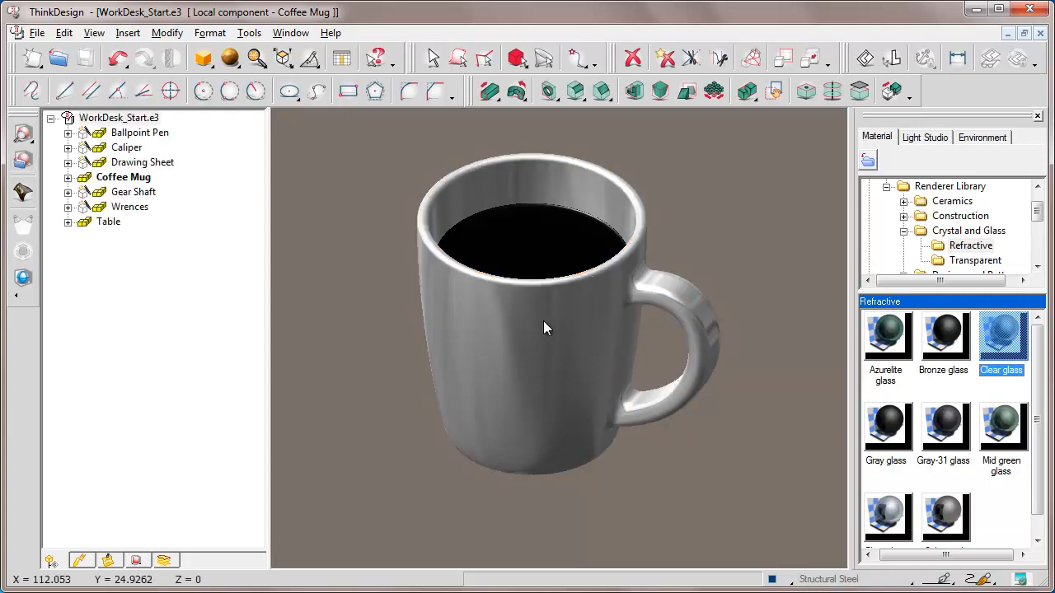
Apply the Water material from Liquids to the coffee inside the mug
left_click(904, 231)
left_click_drag(948, 290, 952, 387)
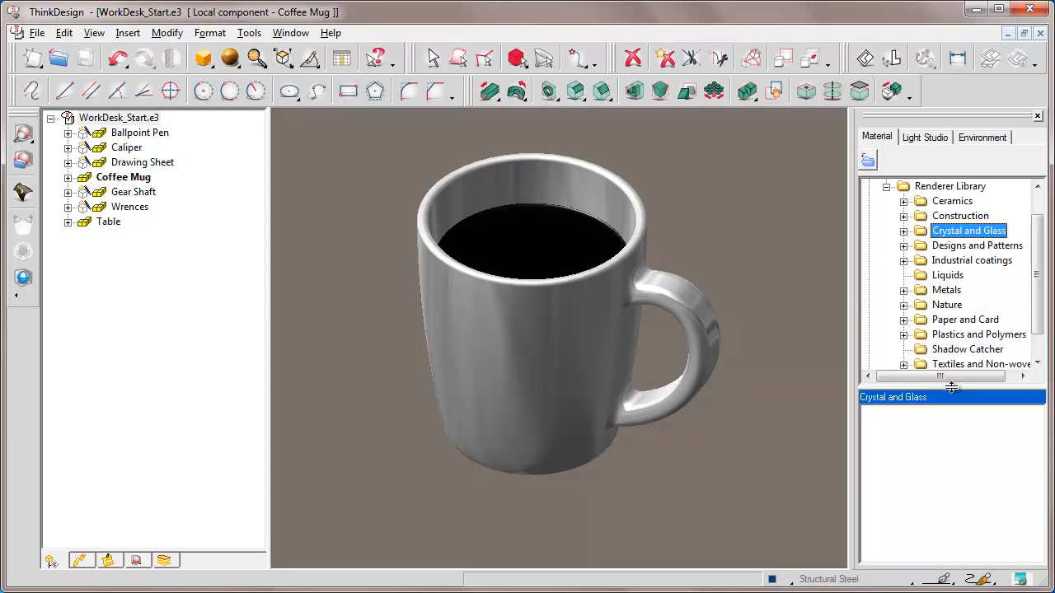
left_click(949, 277)
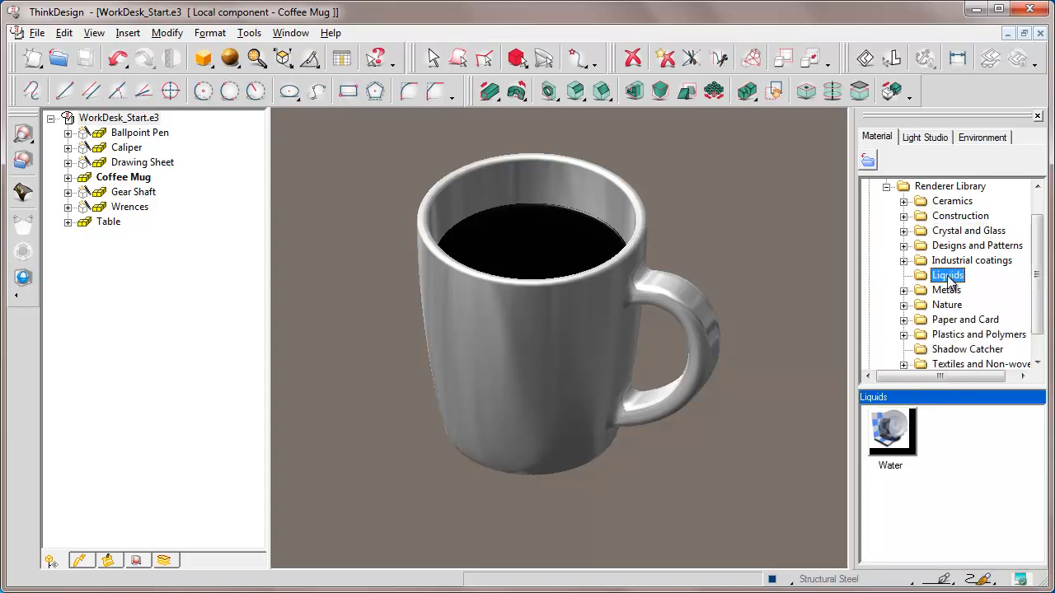
left_click_drag(892, 430, 532, 251)
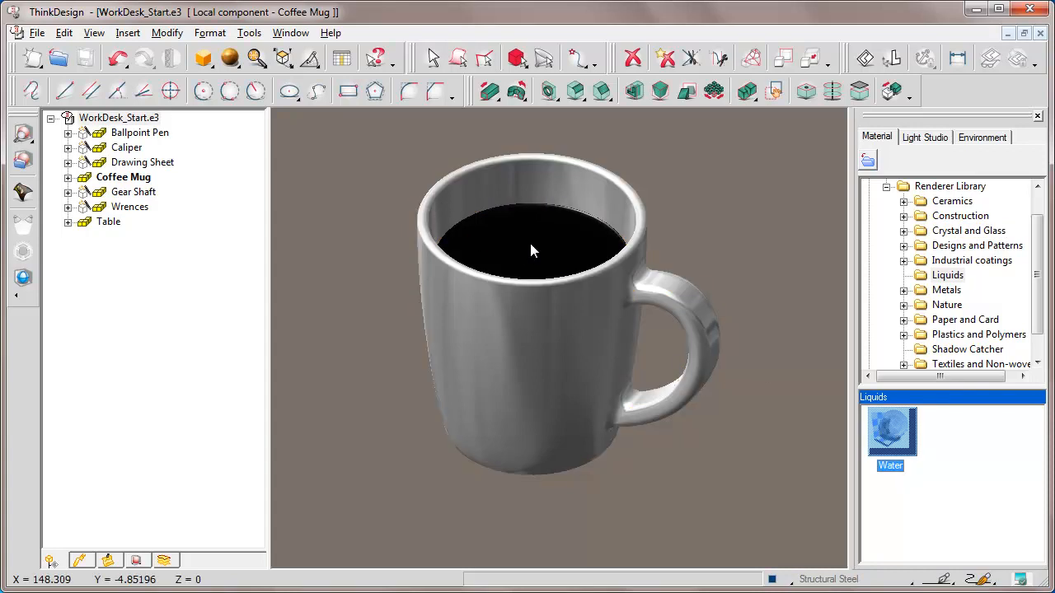
Preview the ray-traced rendering of the mug, then reset the current component and zoom to the whole scene
left_click(23, 133)
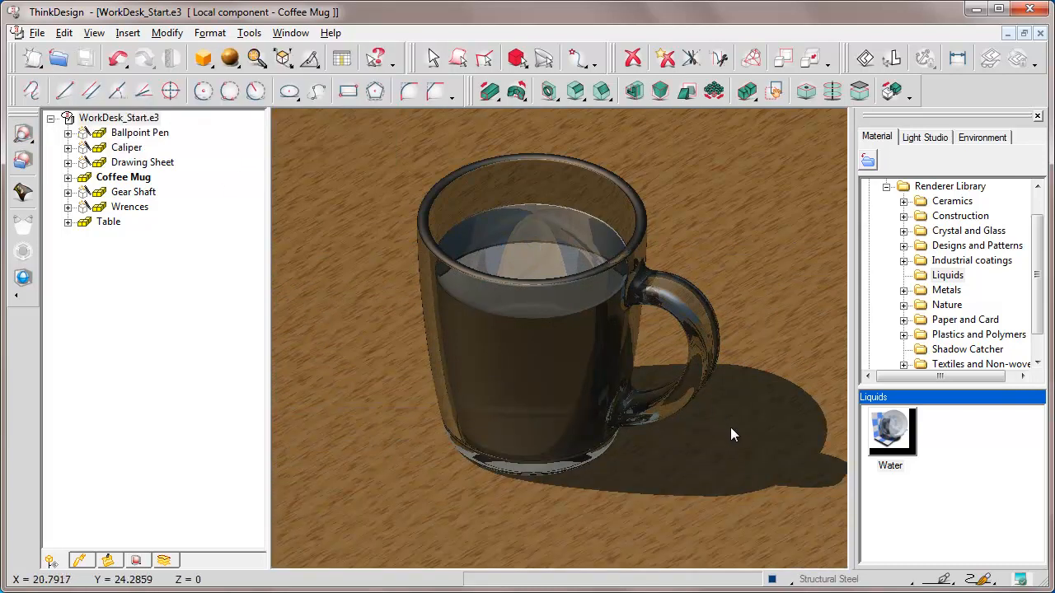
left_click(121, 181)
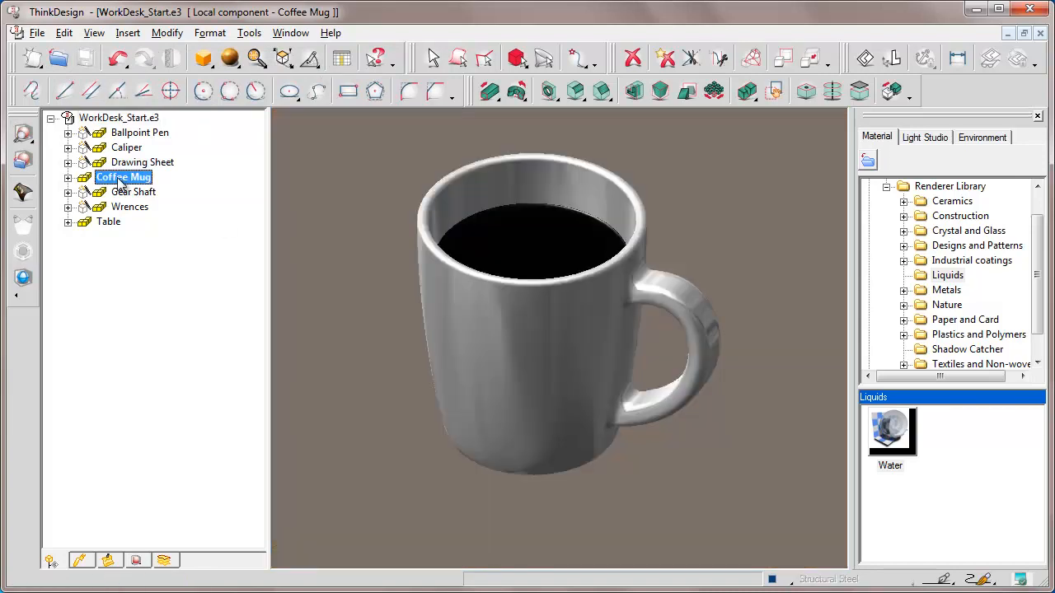
right_click(130, 314)
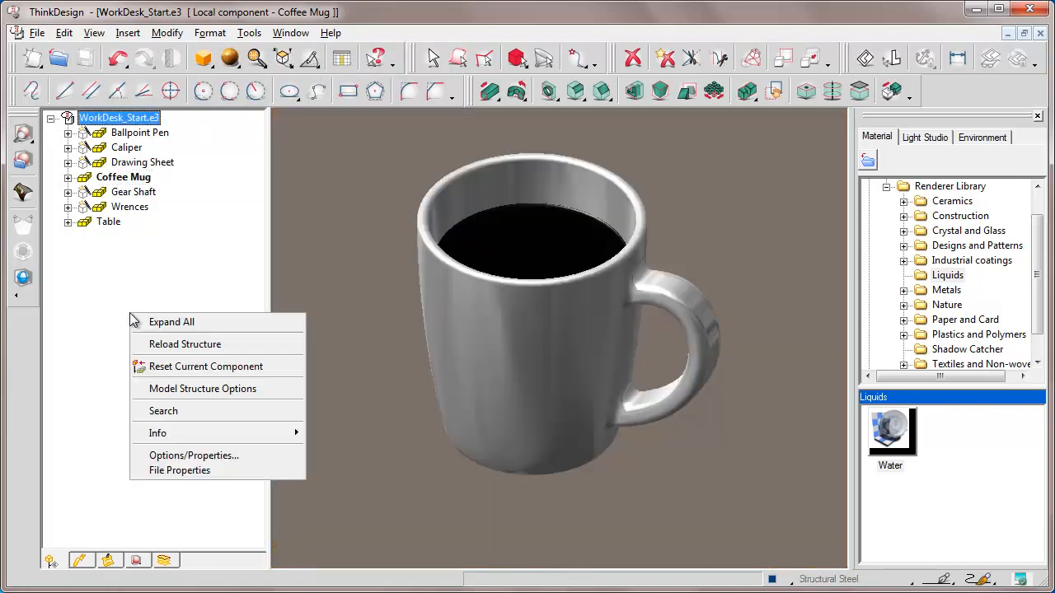
left_click(190, 367)
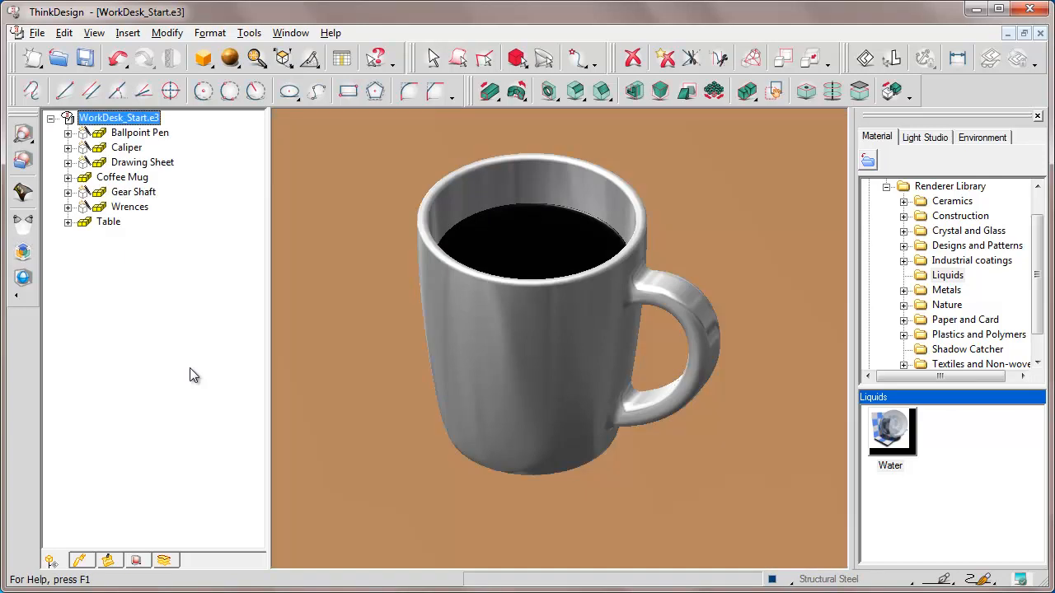
left_click(256, 59)
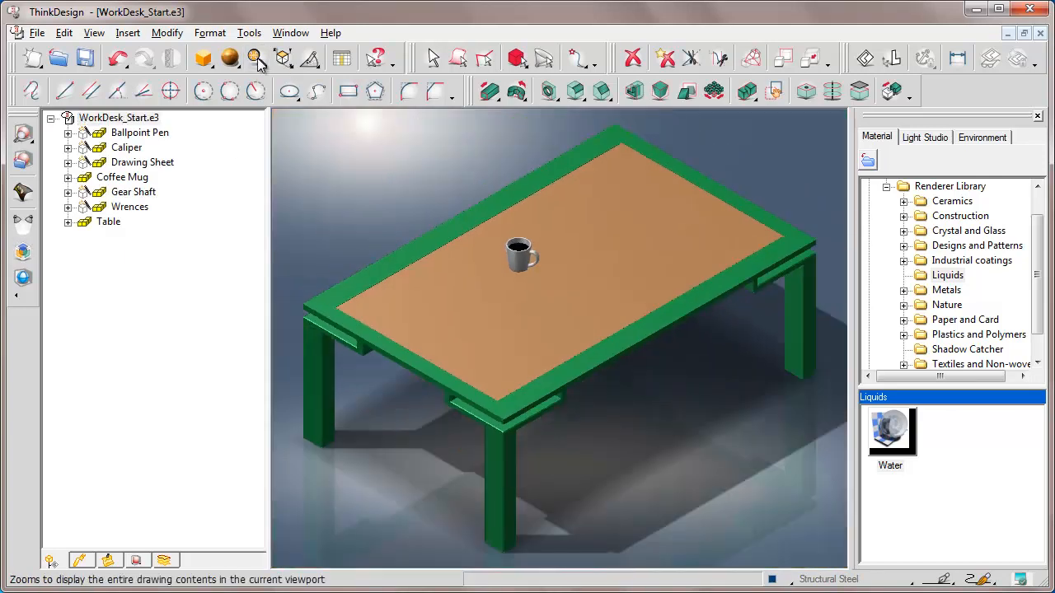
Unhide the Wrences and Gear Shaft components on the table
right_click(131, 209)
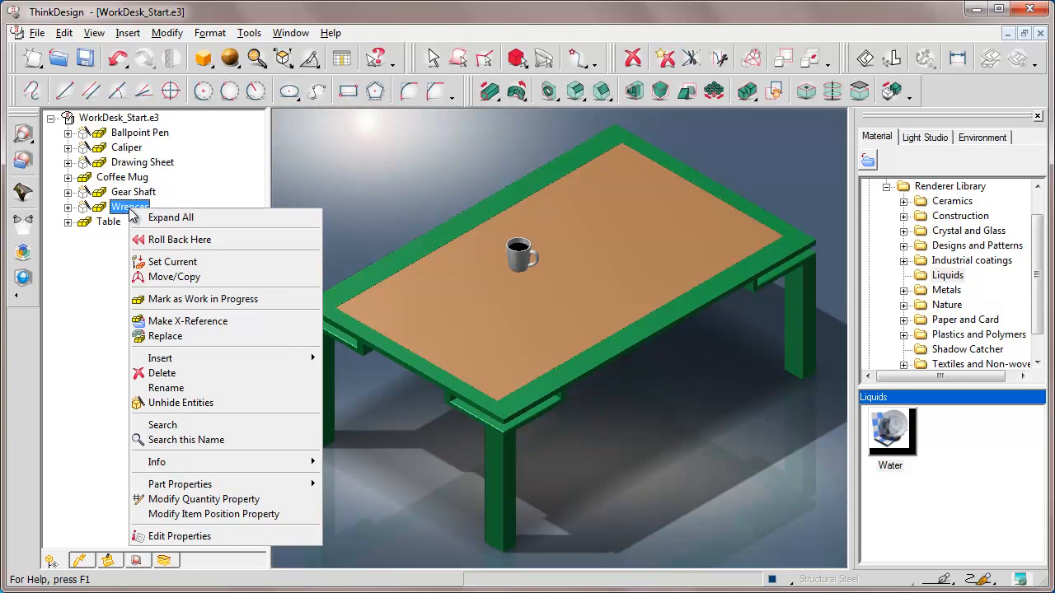
left_click(169, 403)
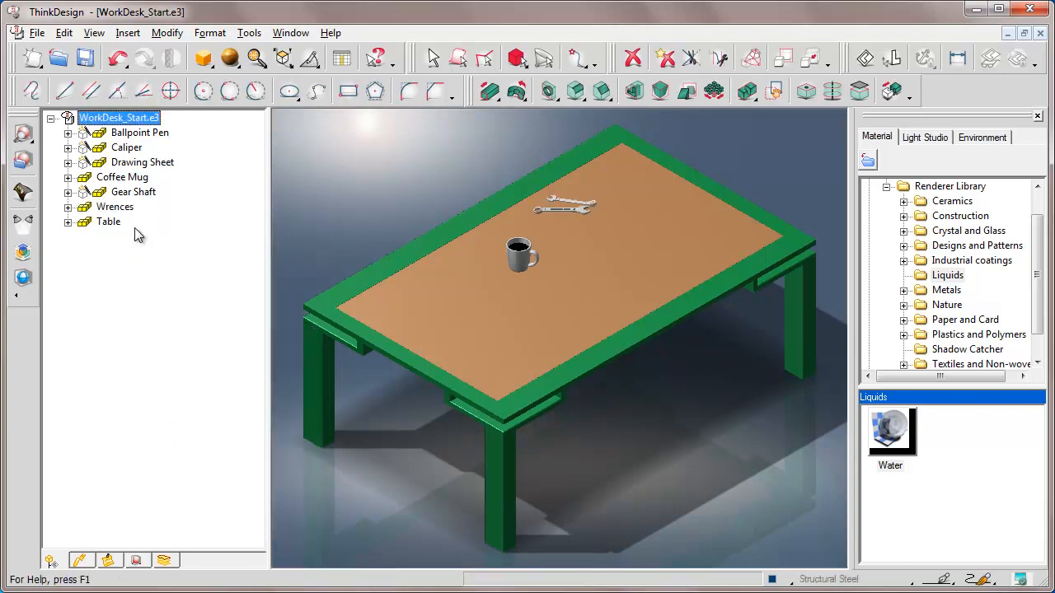
right_click(130, 194)
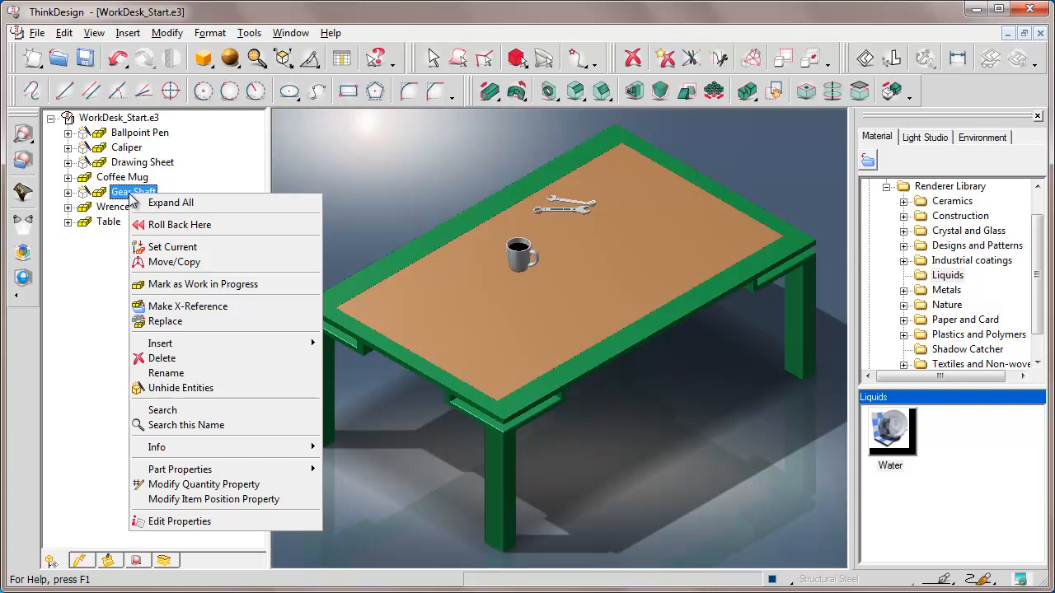
left_click(167, 388)
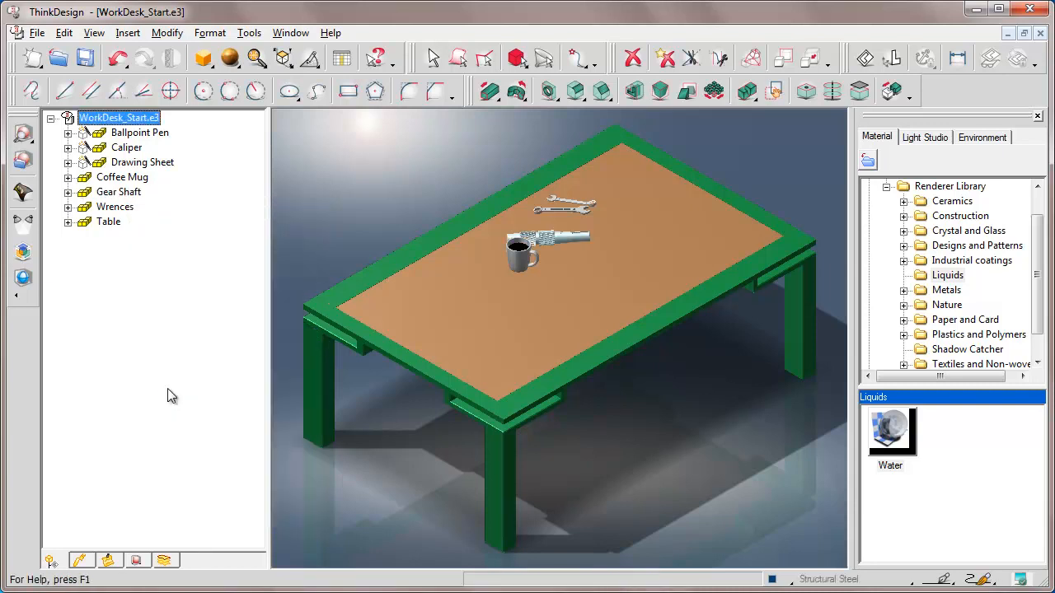
Set the Gear Shaft as the current component and zoom to fit it
right_click(115, 194)
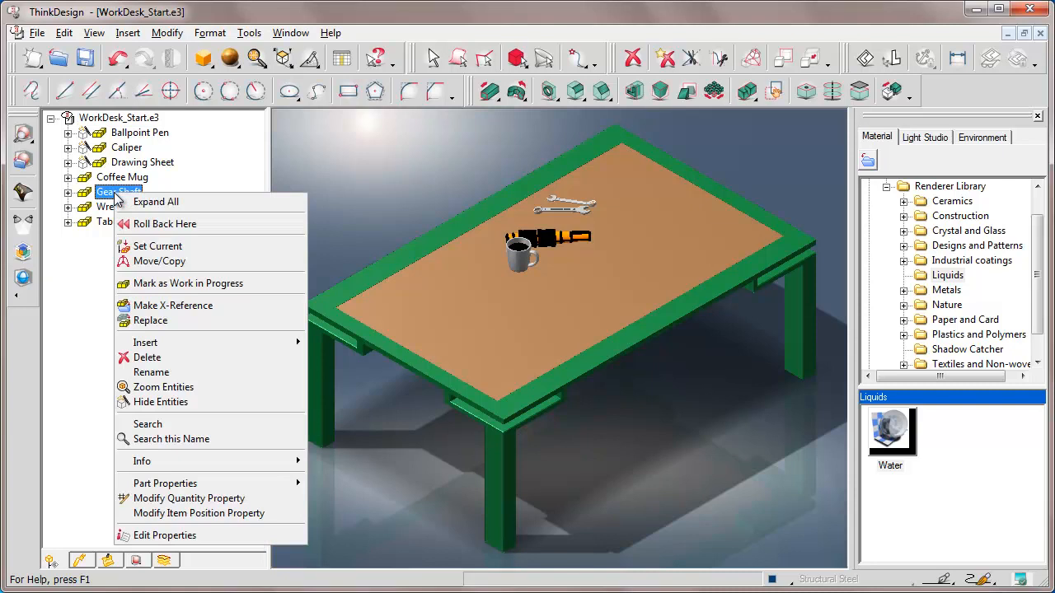
left_click(157, 246)
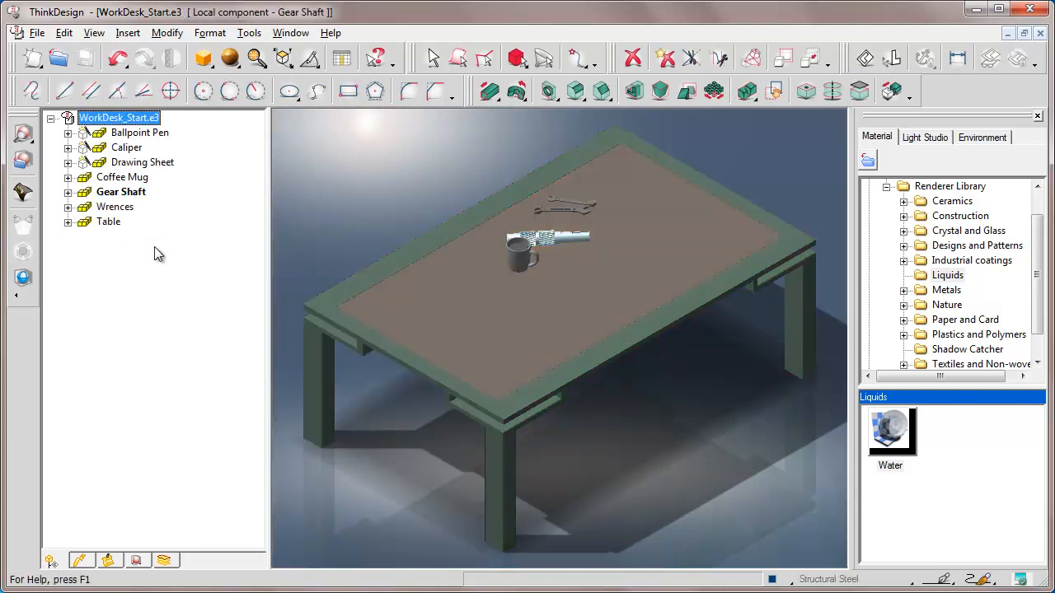
left_click(256, 59)
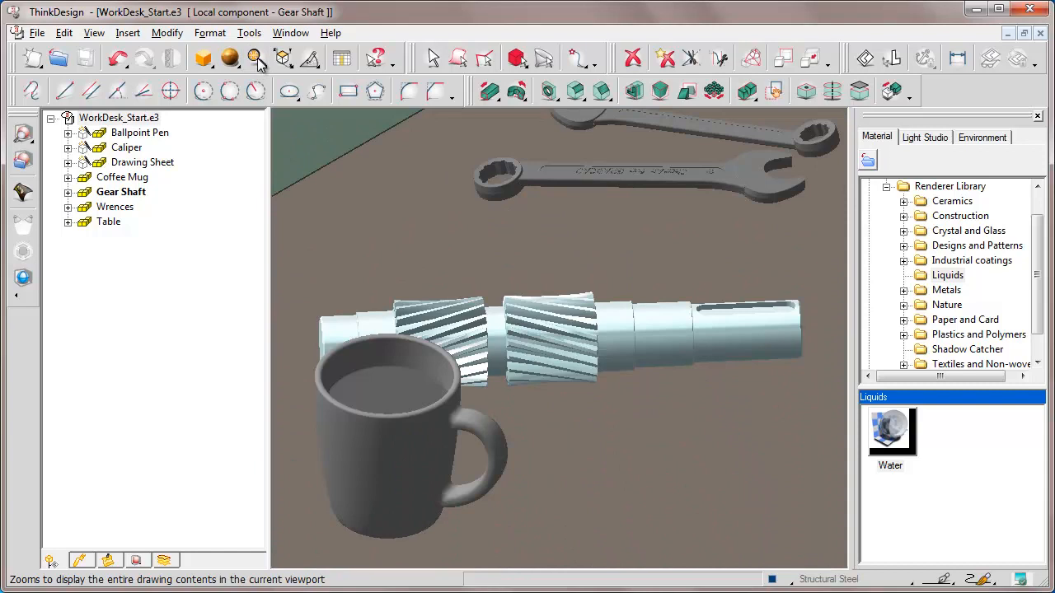
Apply the Steel material from the Default Steel library to the gear shaft
left_click(137, 561)
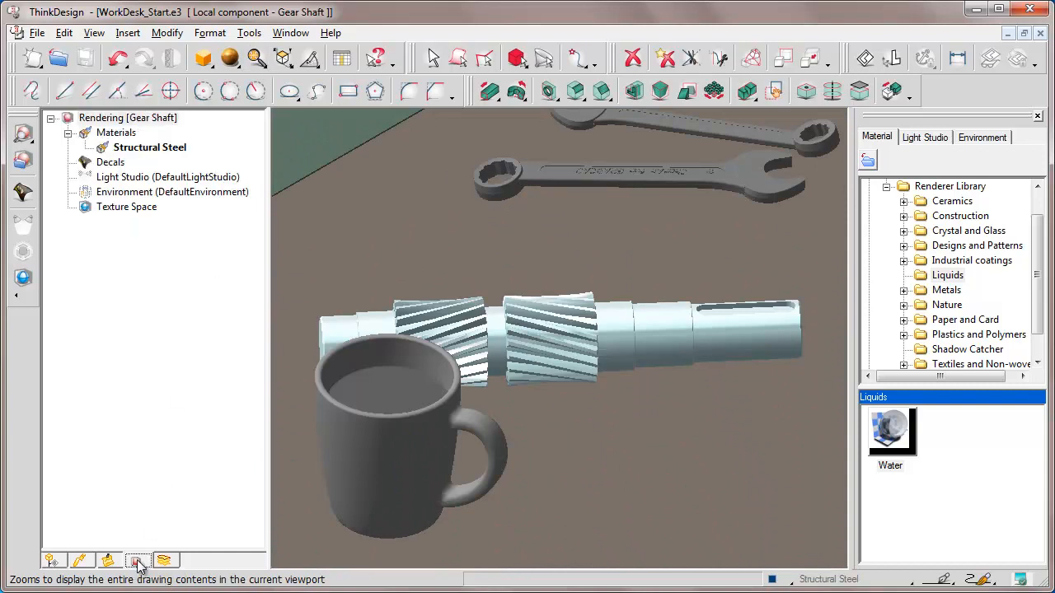
left_click(143, 151)
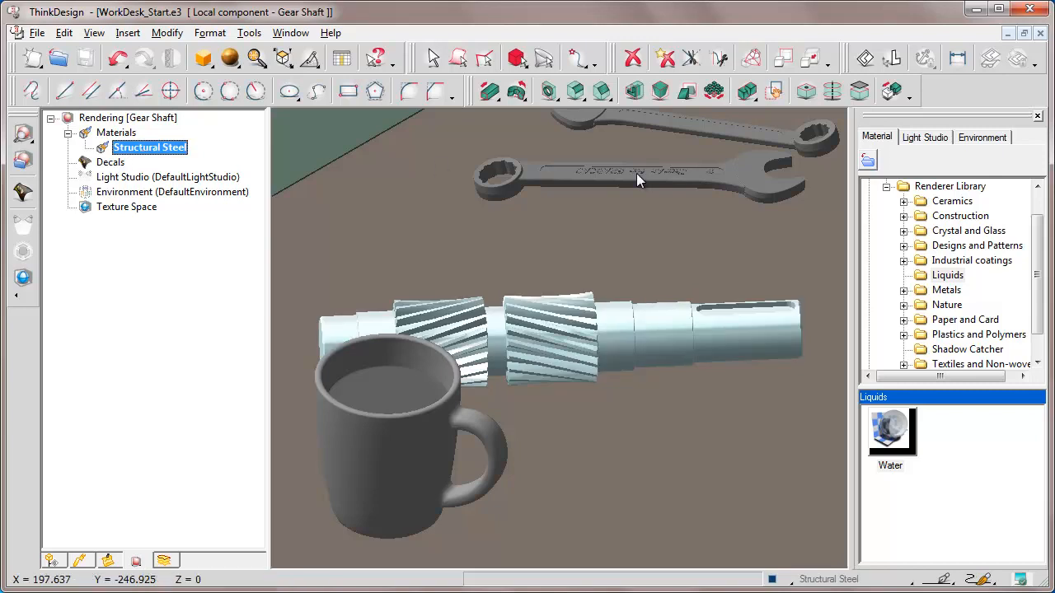
left_click(886, 186)
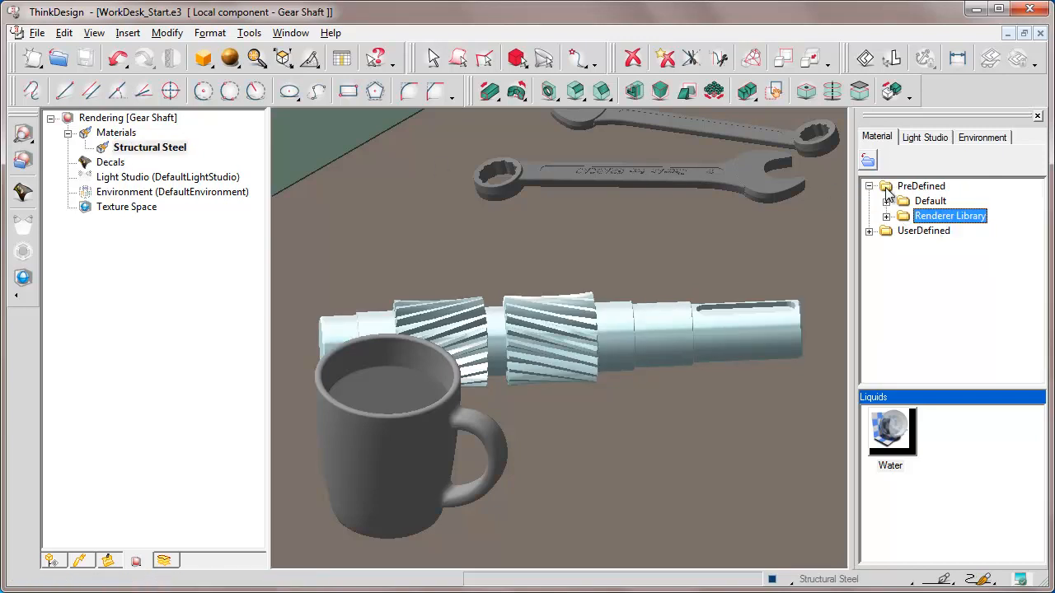
left_click(886, 201)
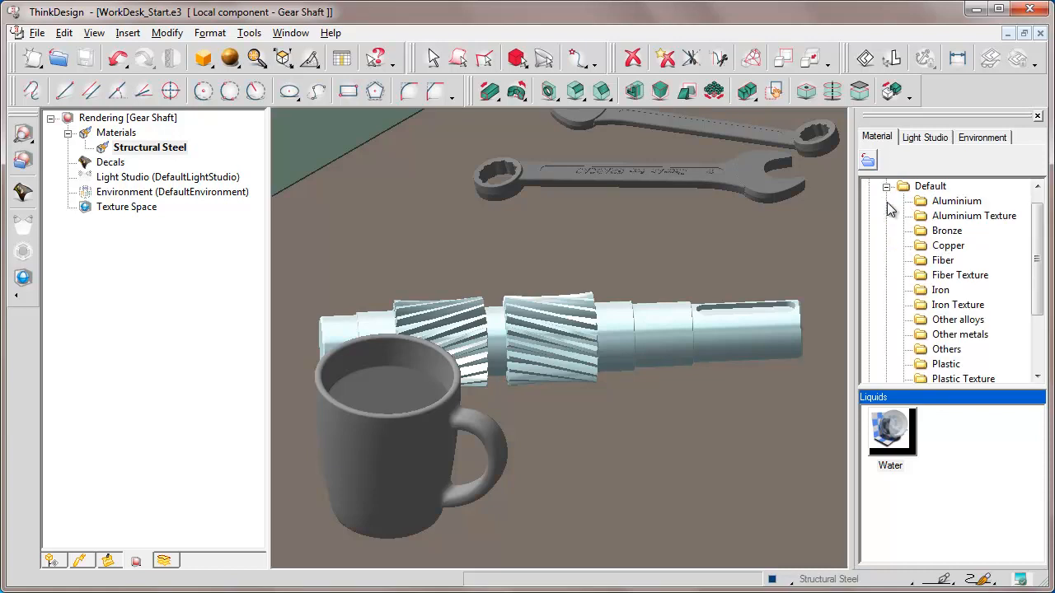
left_click(1038, 355)
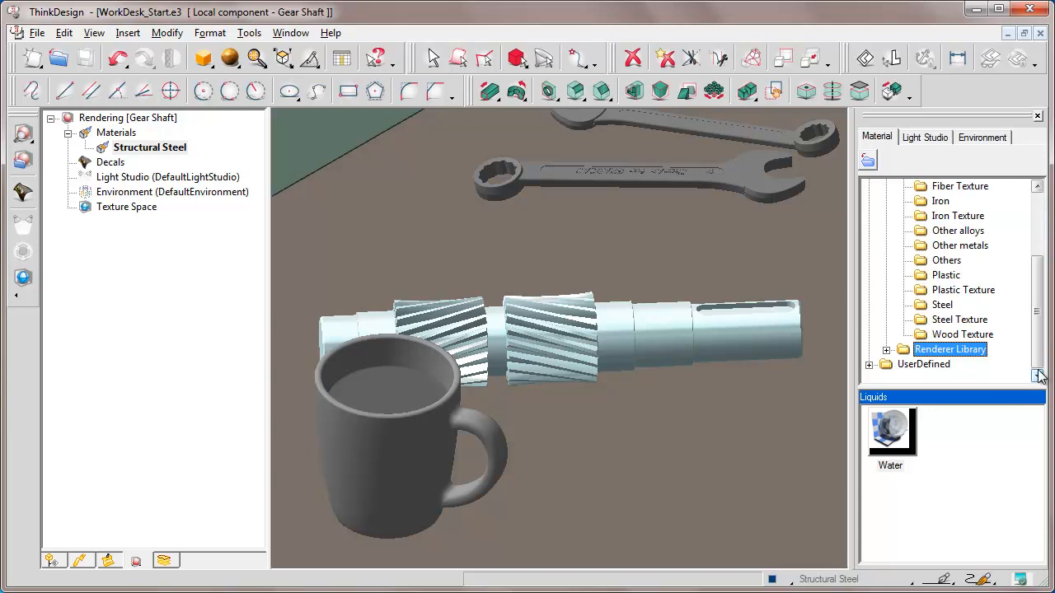
left_click(944, 306)
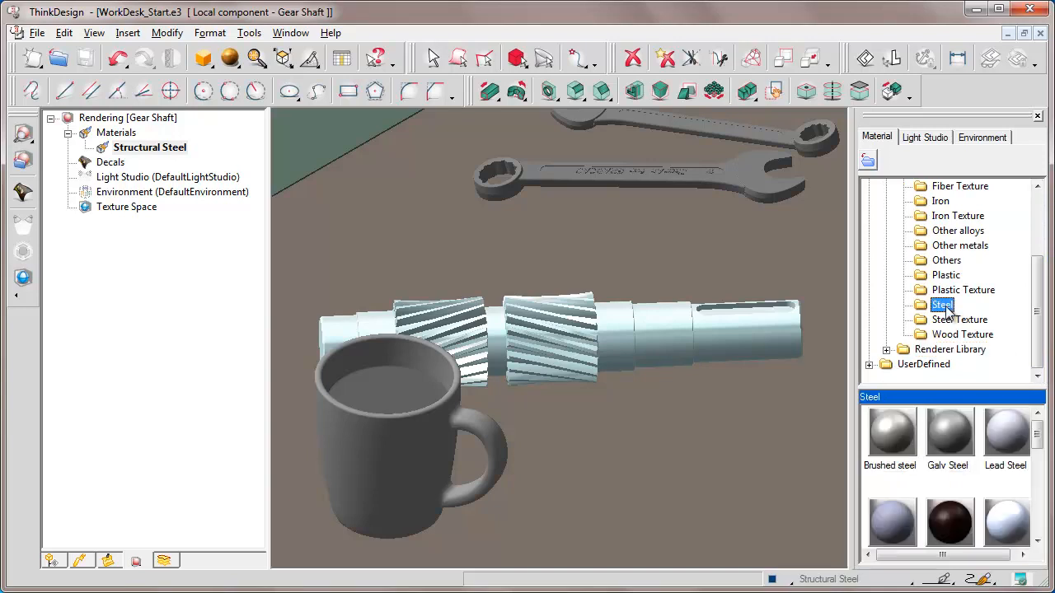
left_click_drag(1038, 429, 1038, 502)
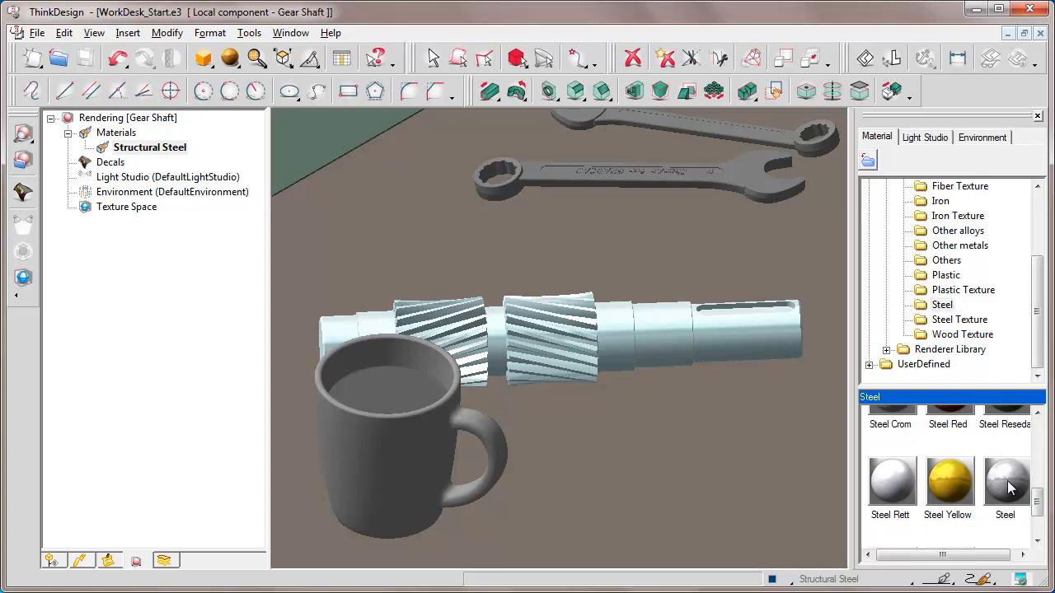
left_click(1009, 485)
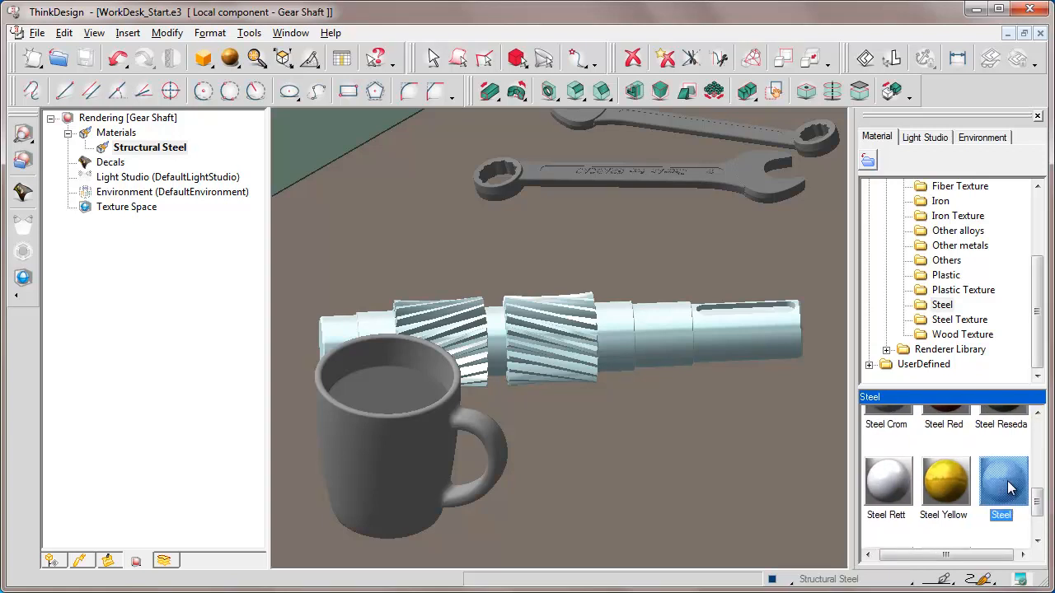
left_click_drag(1009, 488, 664, 332)
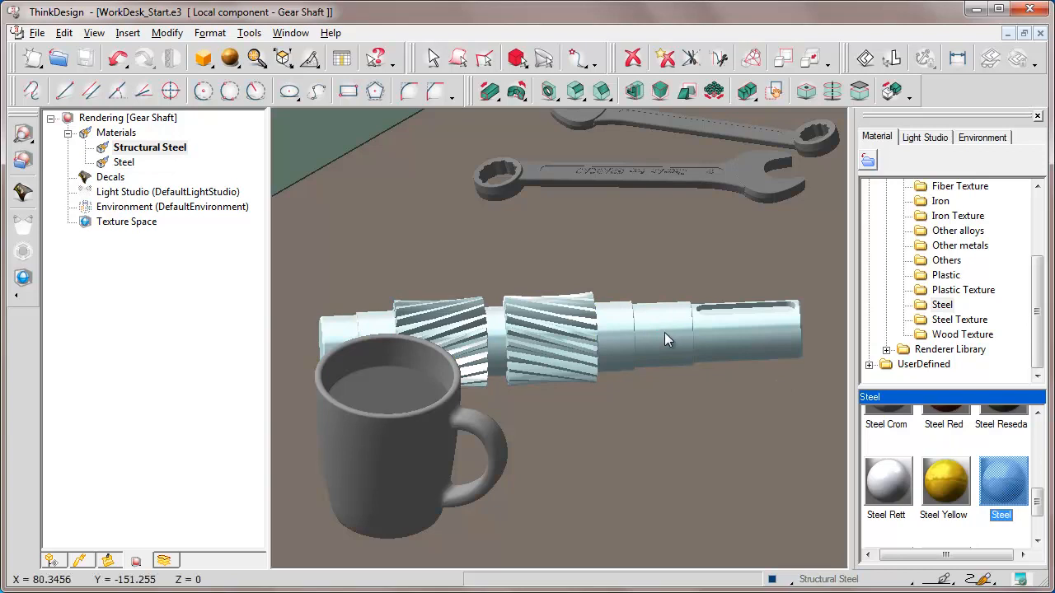
Set the Wrences as the current component and zoom to fit them
left_click(51, 561)
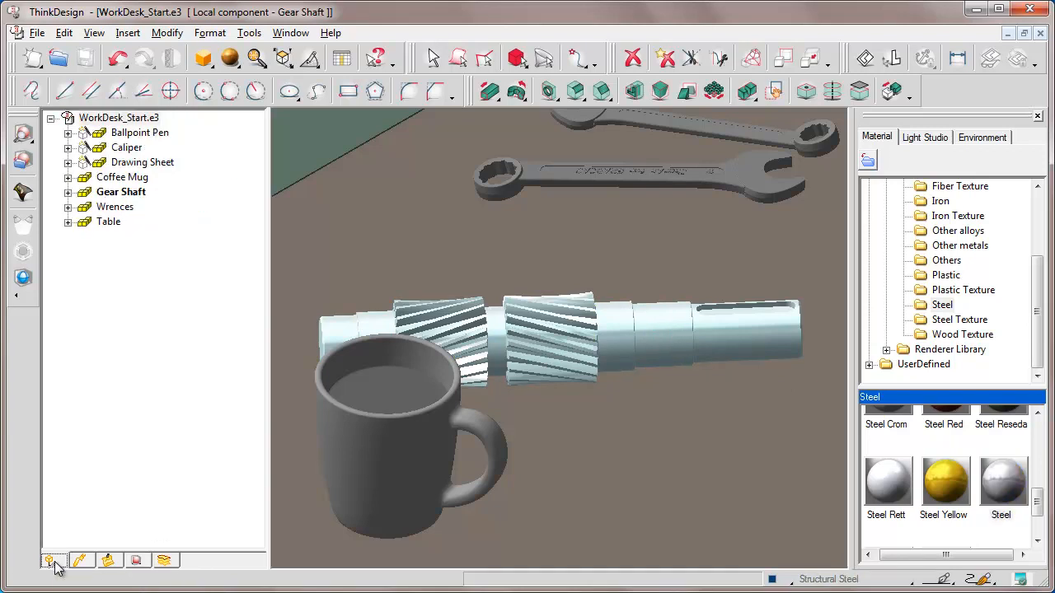
right_click(114, 207)
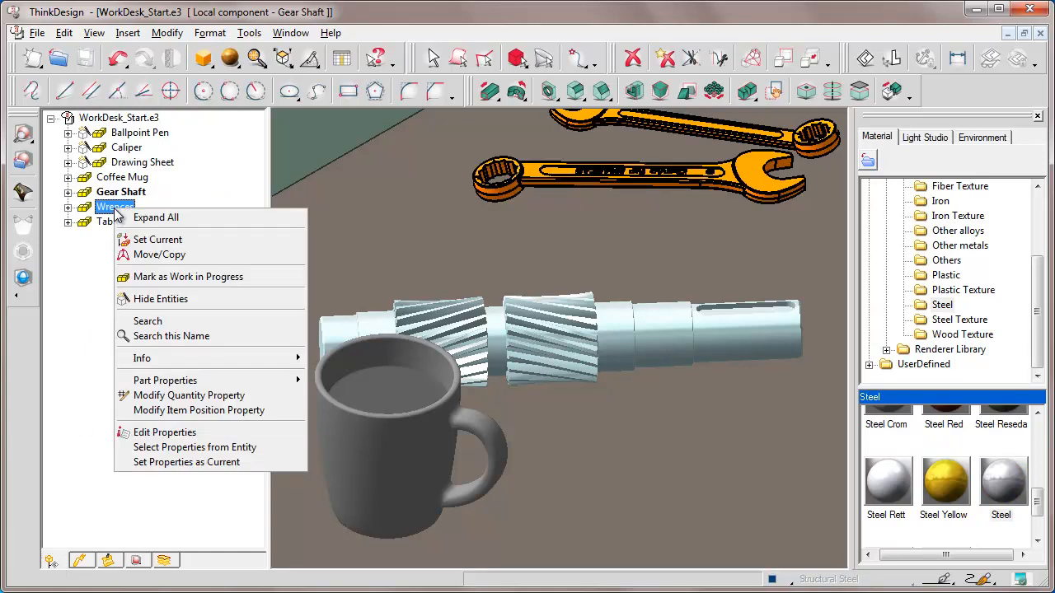
left_click(158, 240)
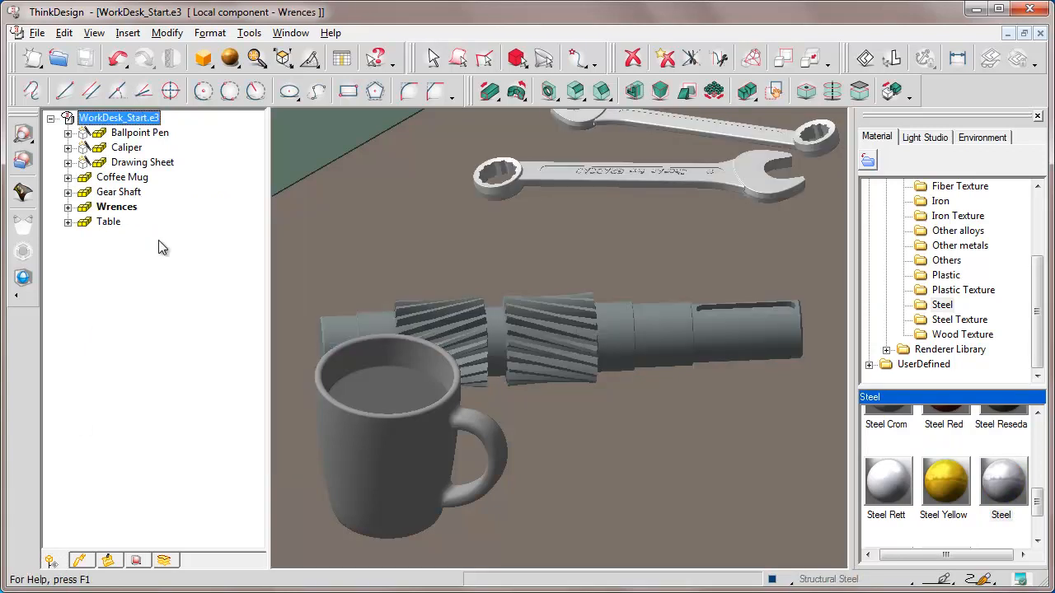
left_click(137, 561)
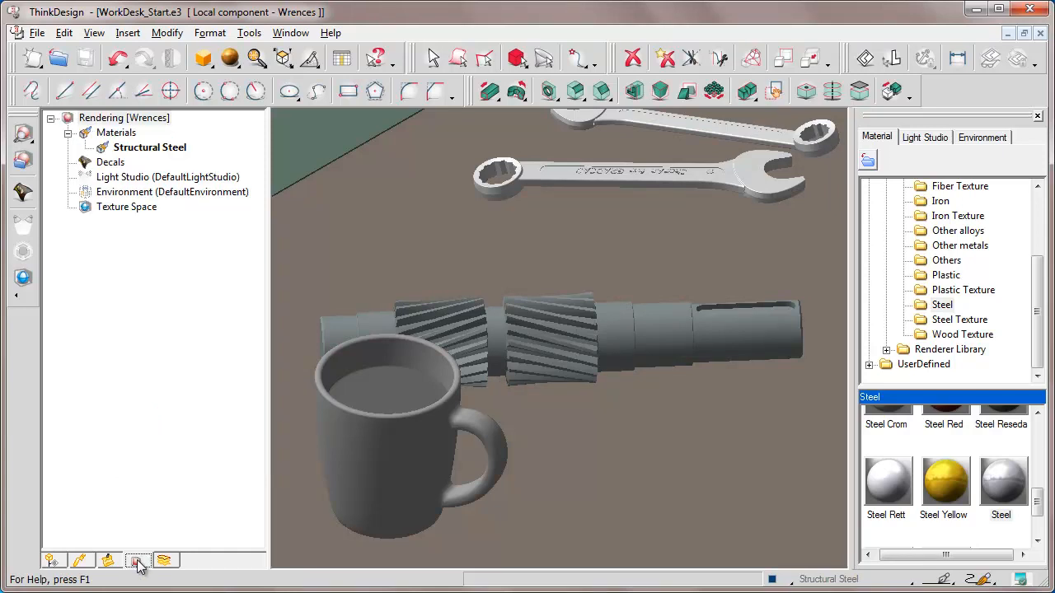
left_click(145, 152)
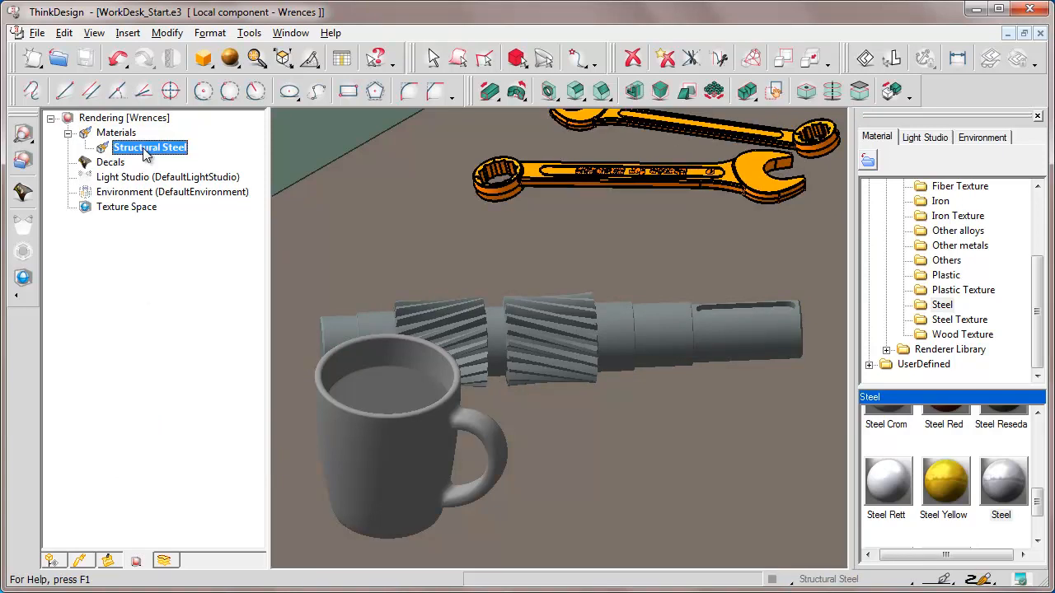
left_click(256, 59)
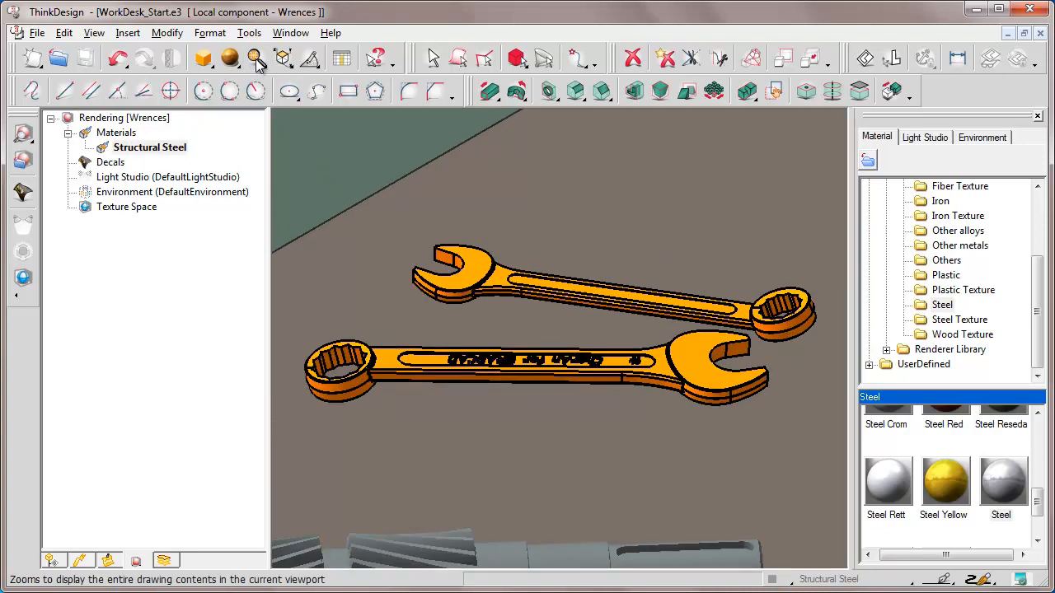
Apply the Chrome plate material from Metals > Metal finishes > Plating to the wrenches, then close the materials panel
left_click_drag(1040, 266, 1040, 199)
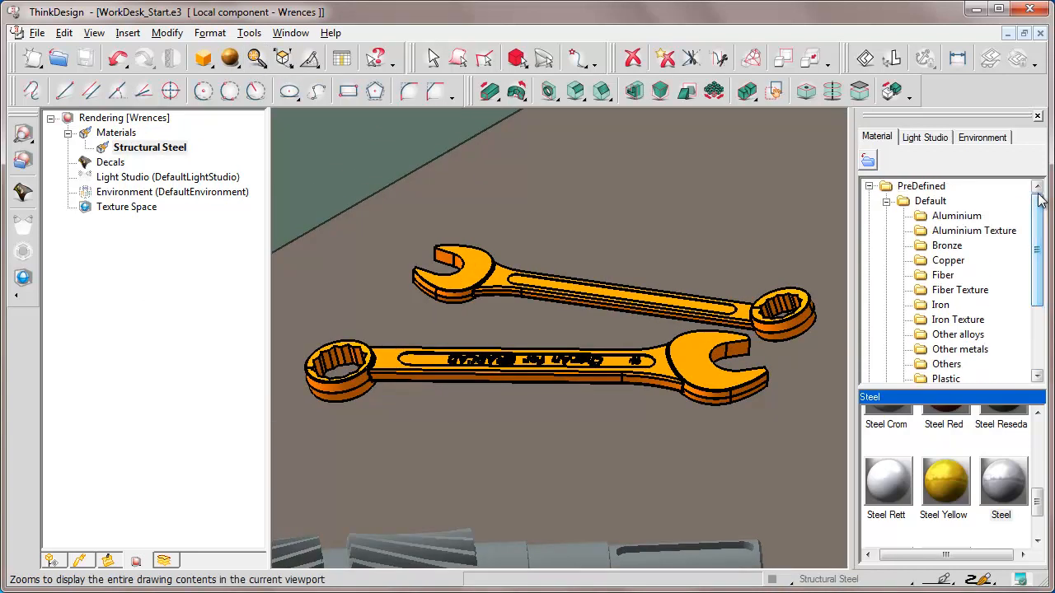
left_click(887, 202)
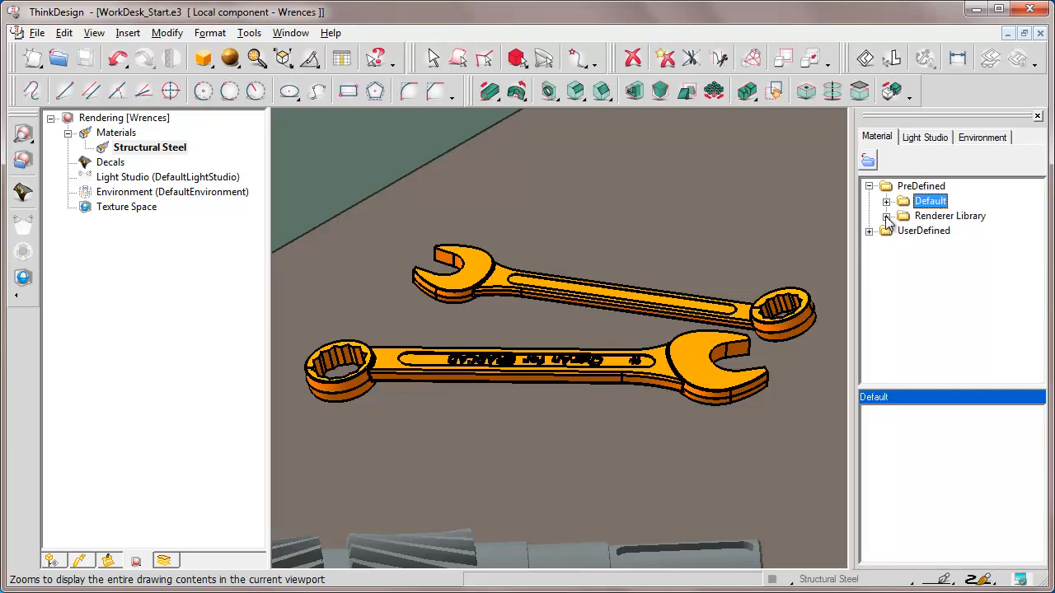
left_click(887, 216)
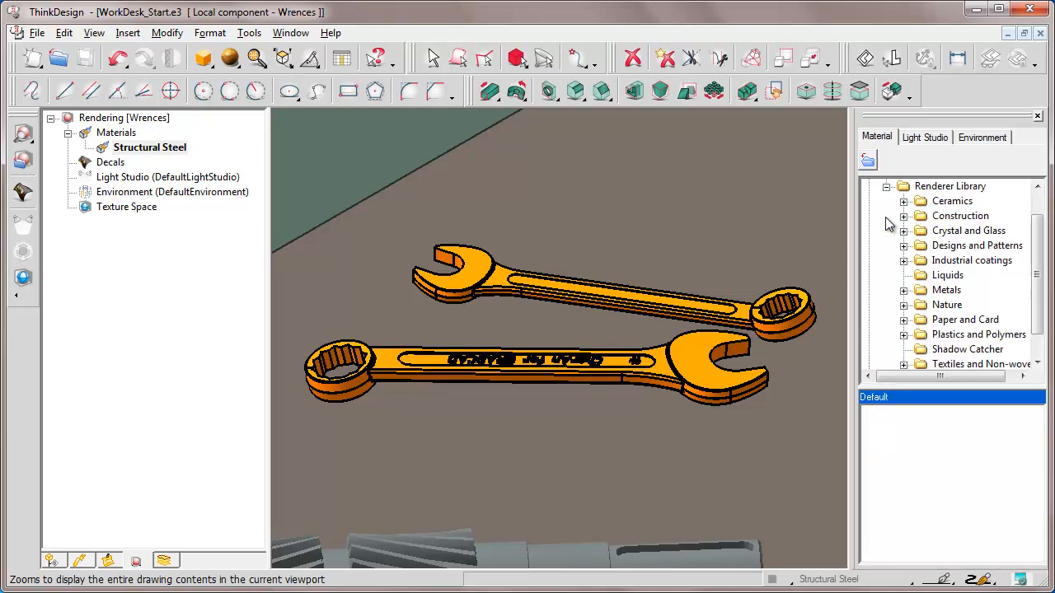
left_click(903, 290)
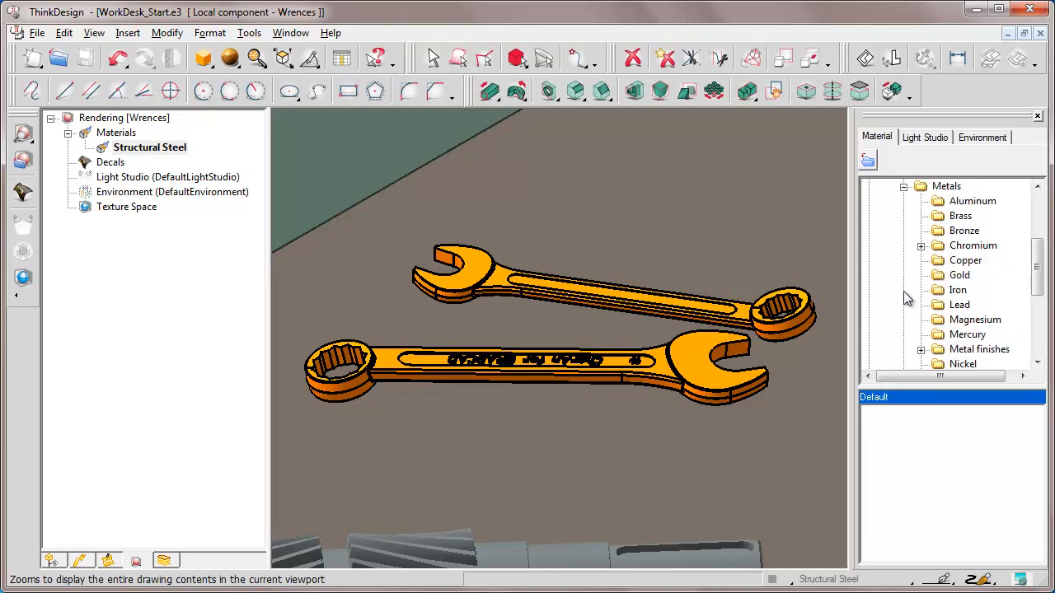
left_click(920, 350)
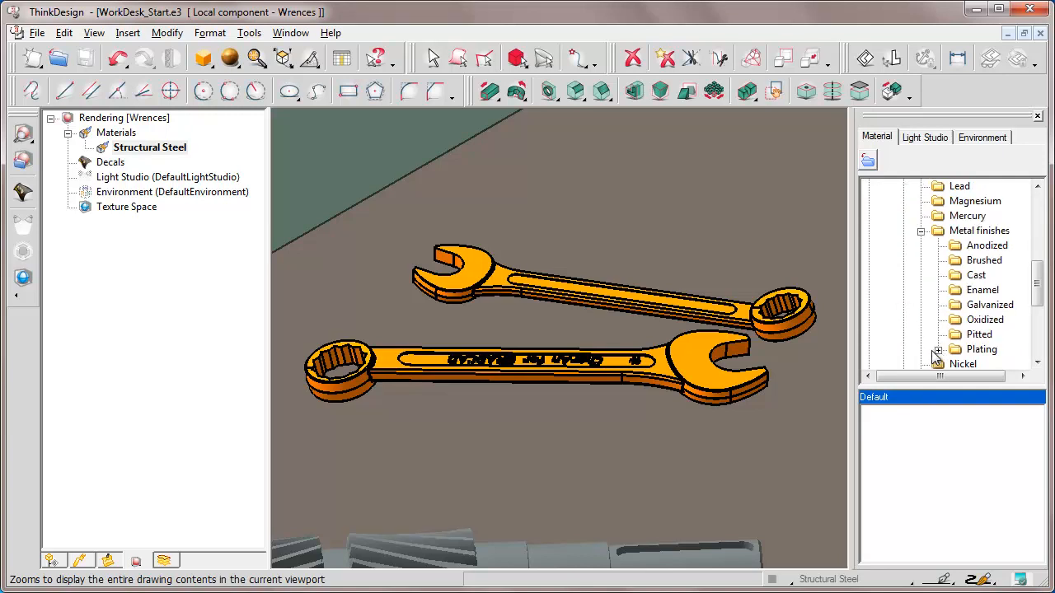
left_click(938, 350)
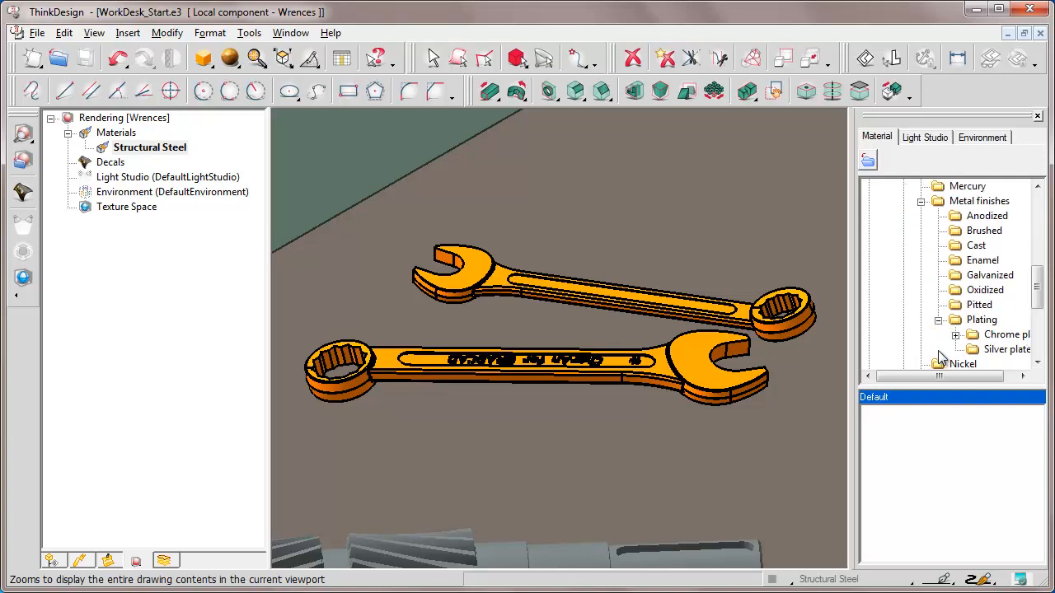
left_click(1021, 376)
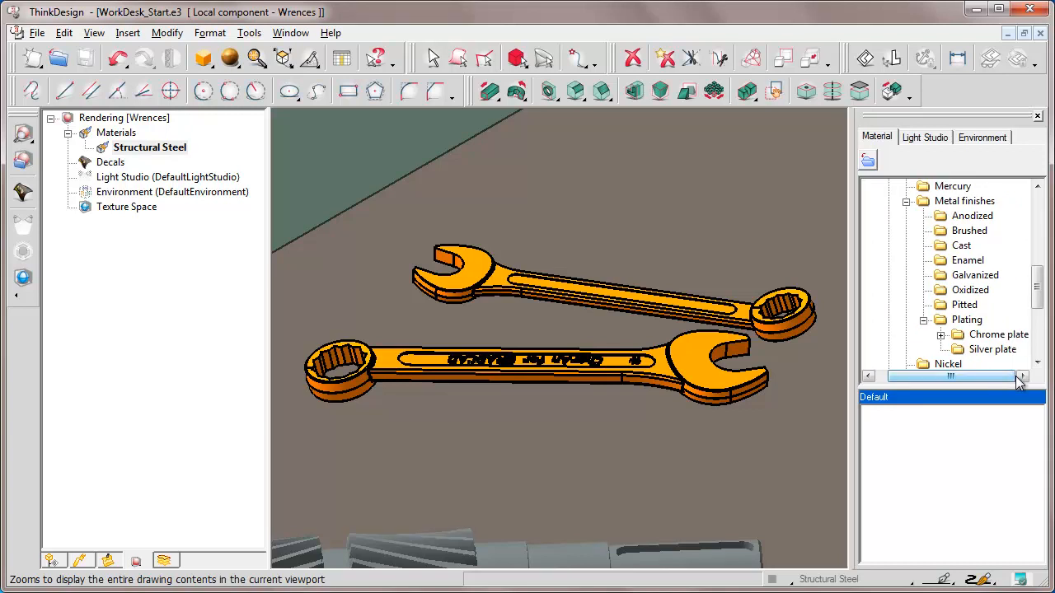
left_click(993, 338)
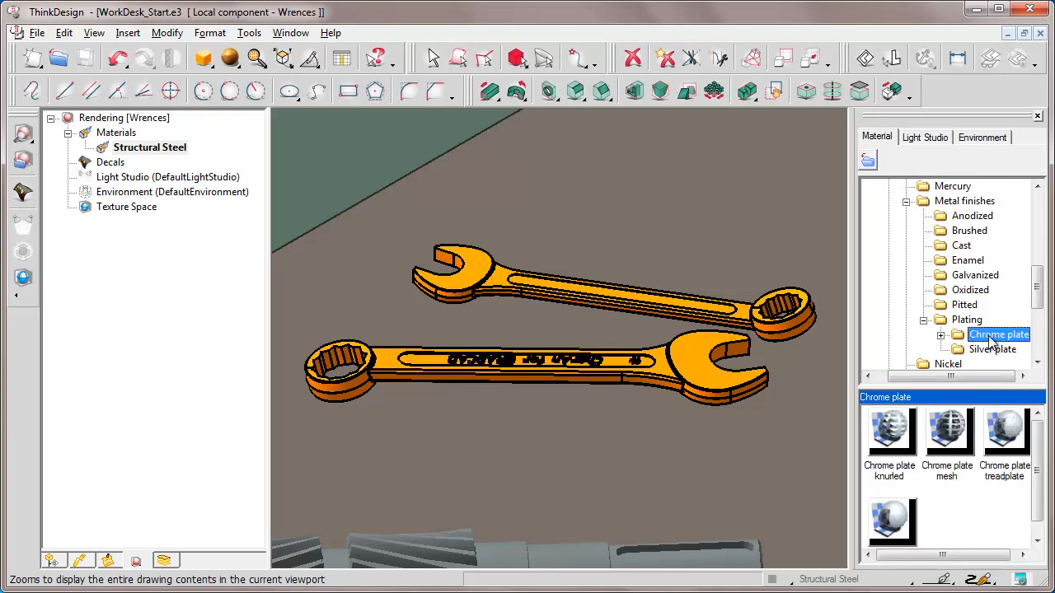
left_click(1038, 540)
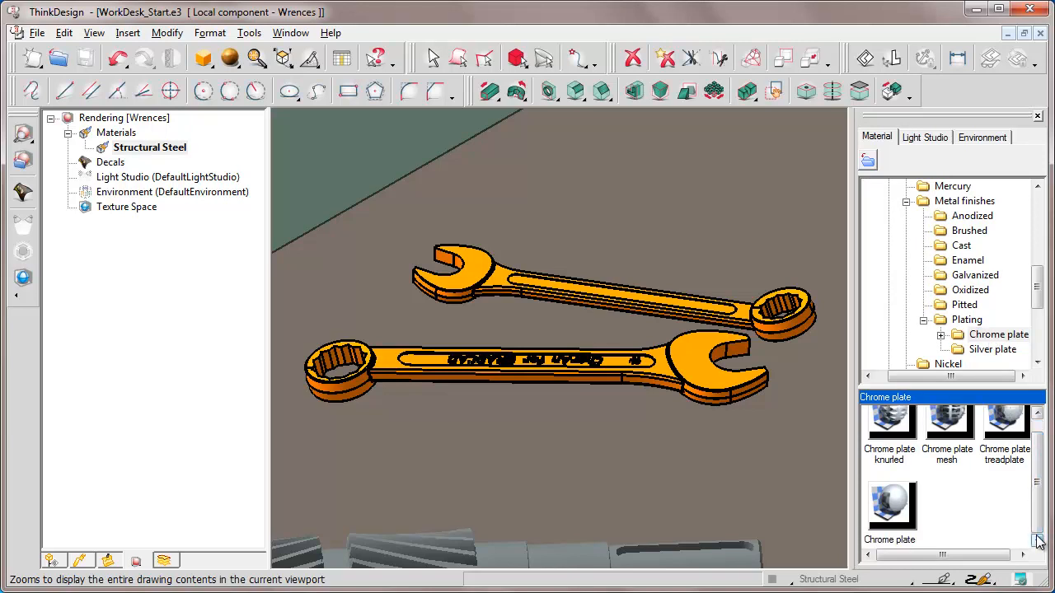
left_click(897, 504)
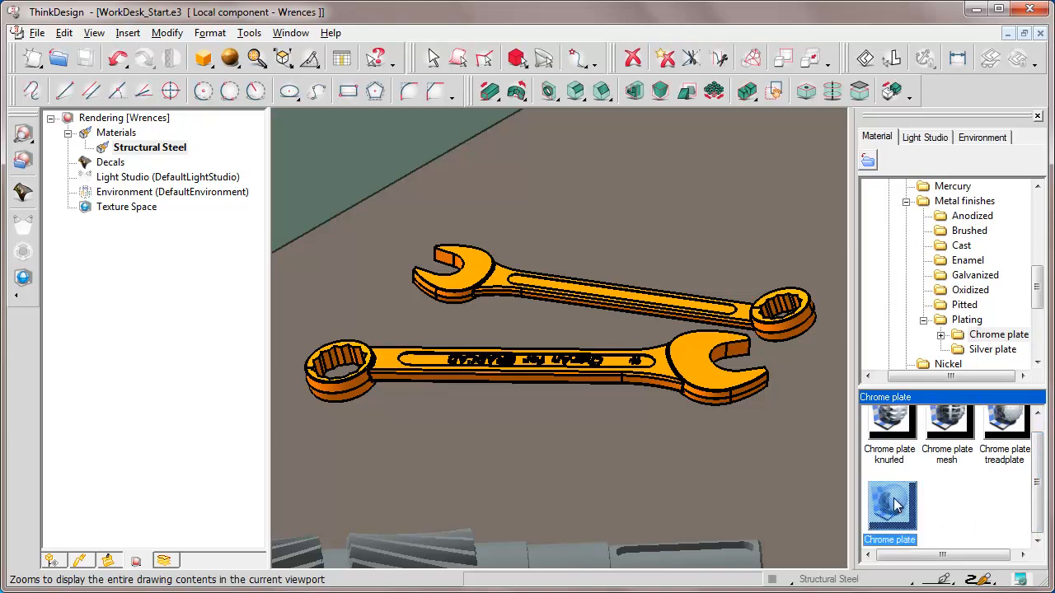
left_click_drag(896, 504, 696, 362)
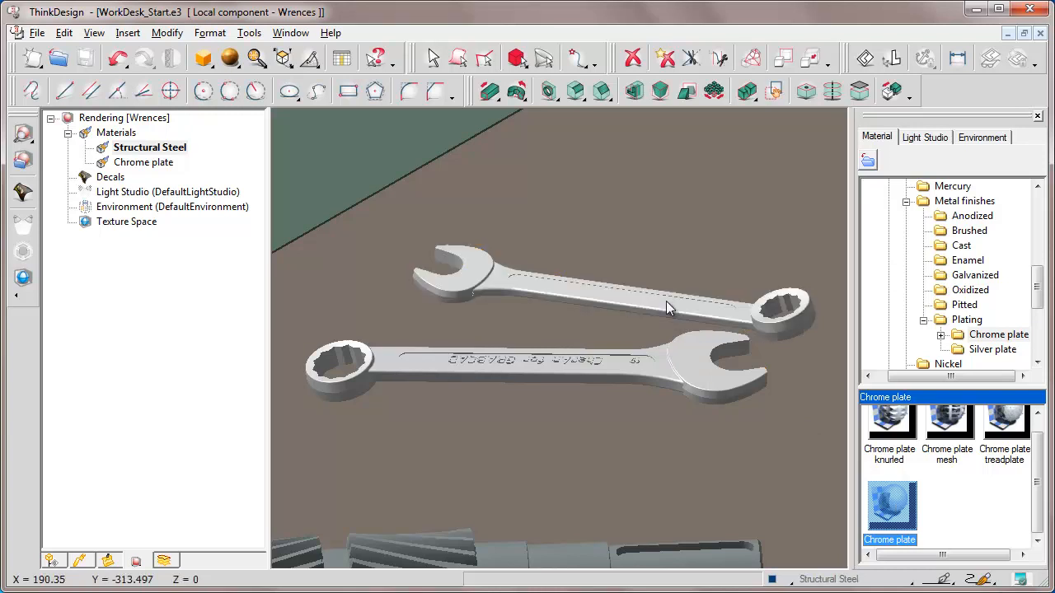
left_click(140, 163)
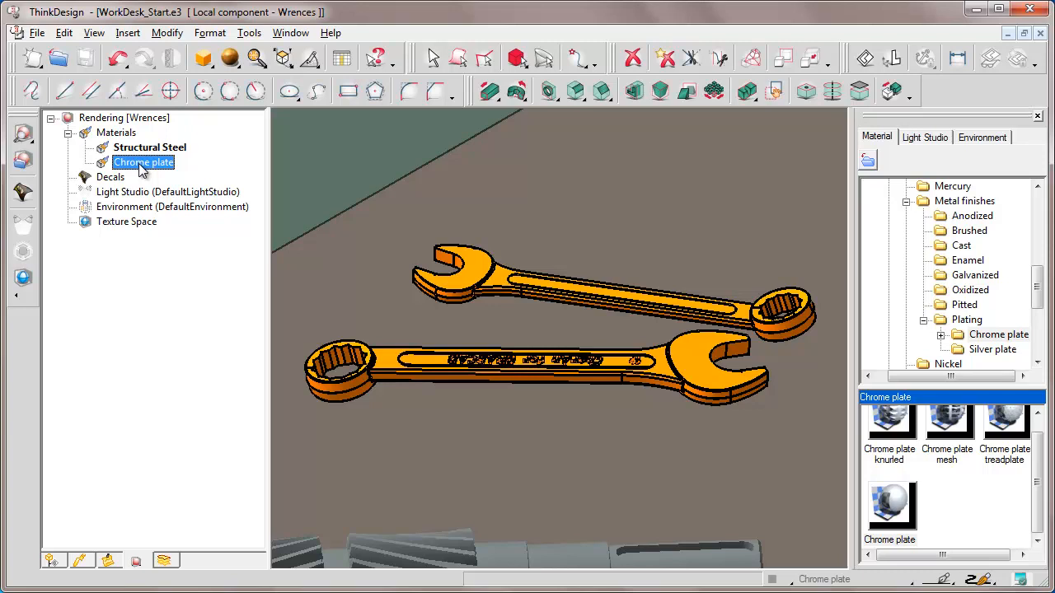
left_click(1038, 116)
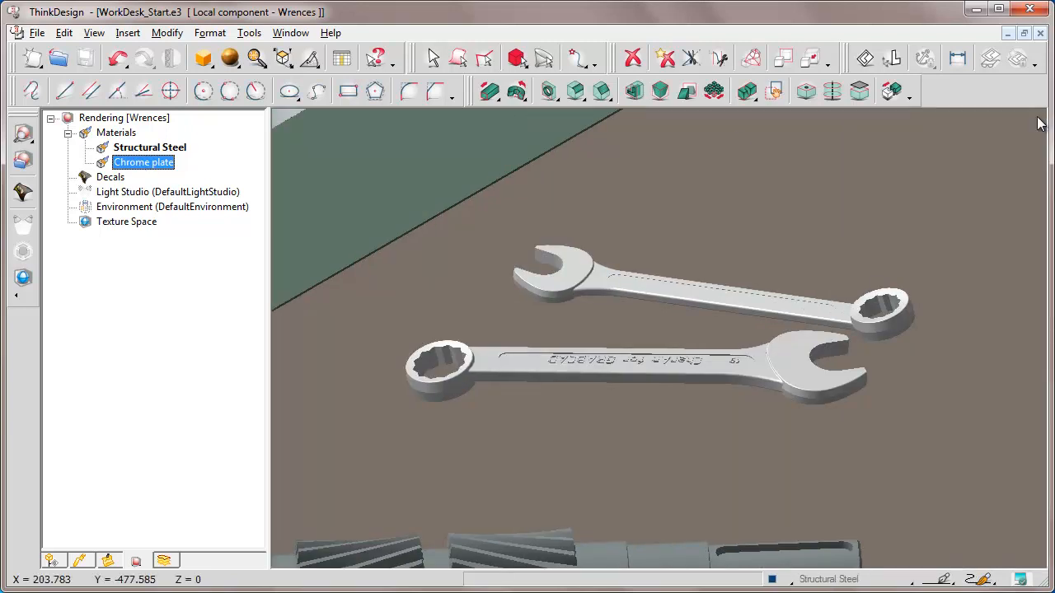
Reset the current component and preview the rendering of the desk scene
left_click(51, 562)
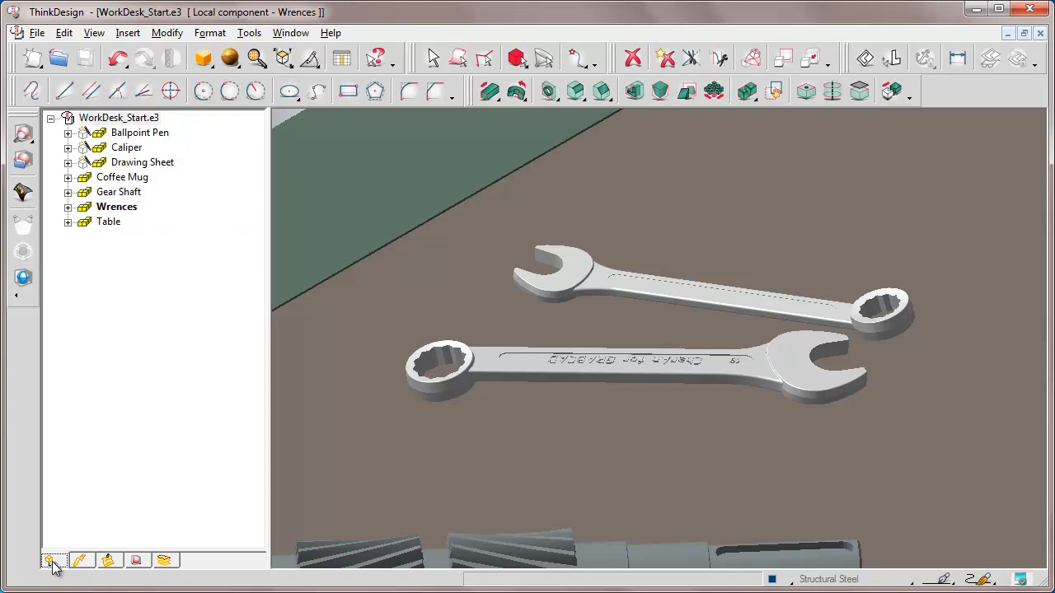
right_click(132, 319)
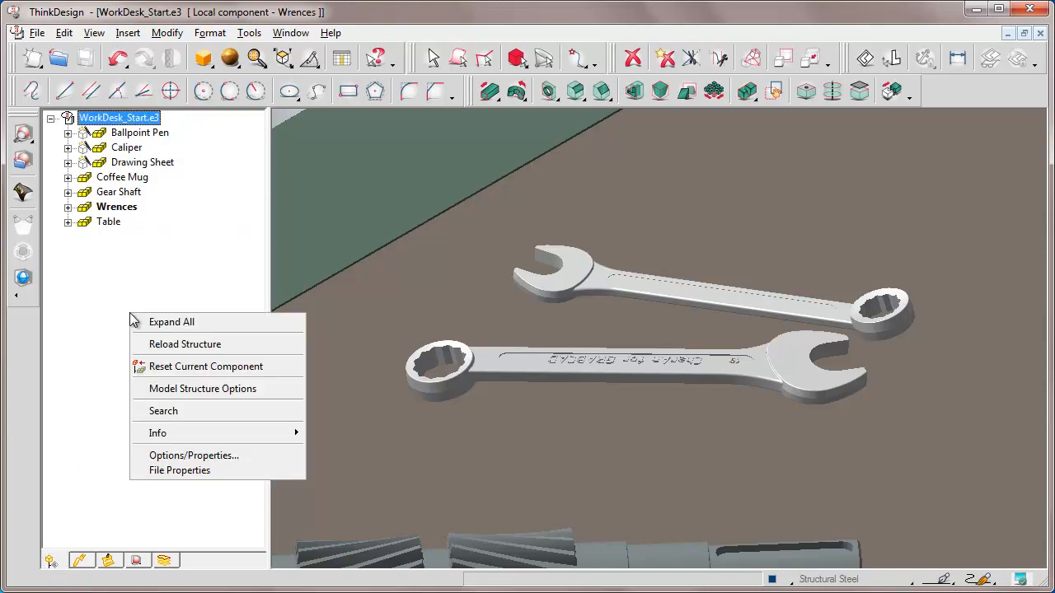
left_click(189, 367)
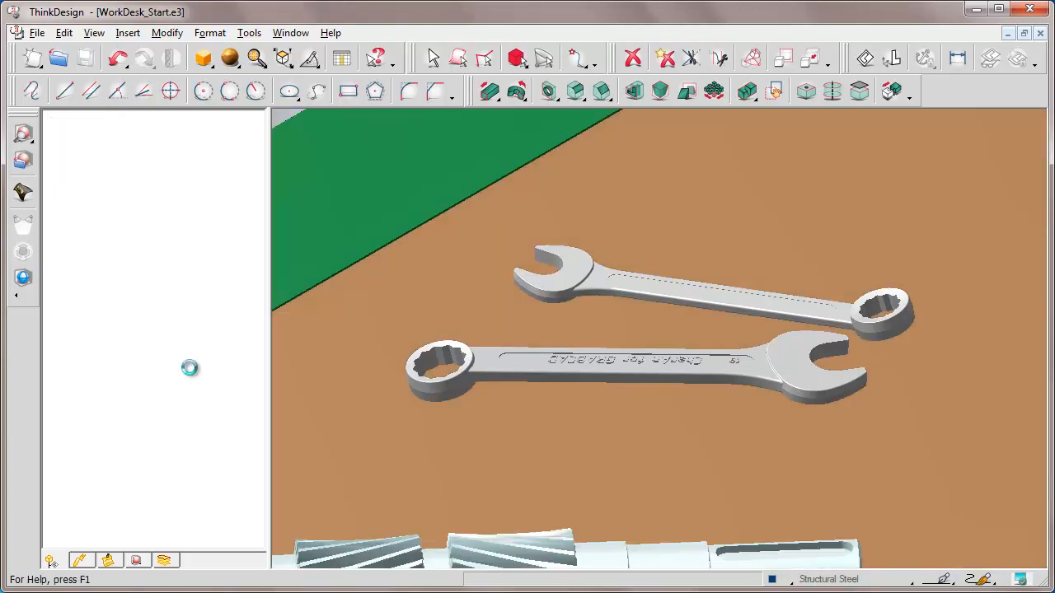
middle_click_drag(661, 329, 745, 157)
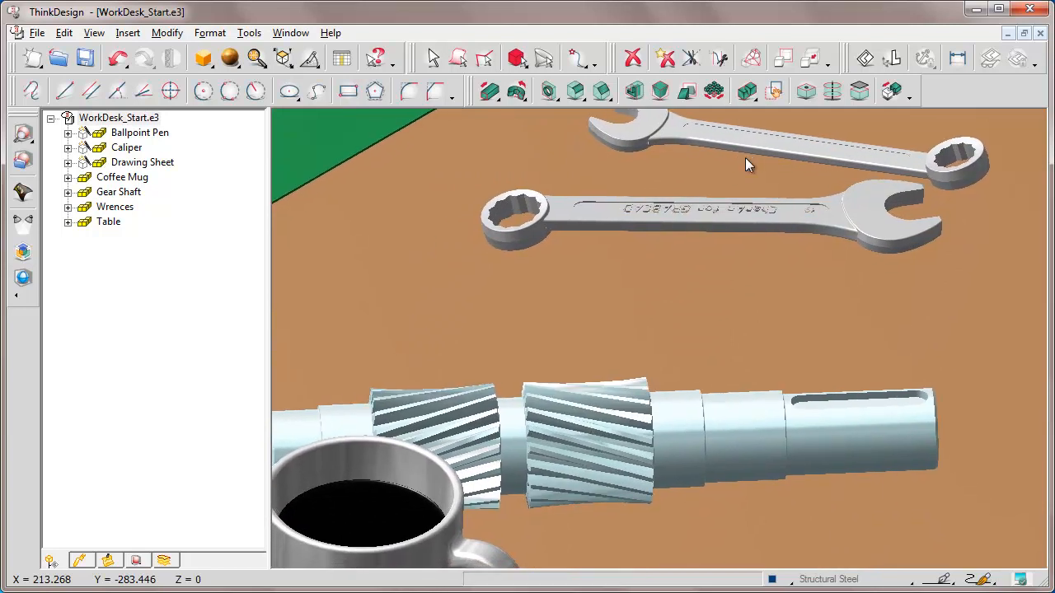
left_click(256, 59)
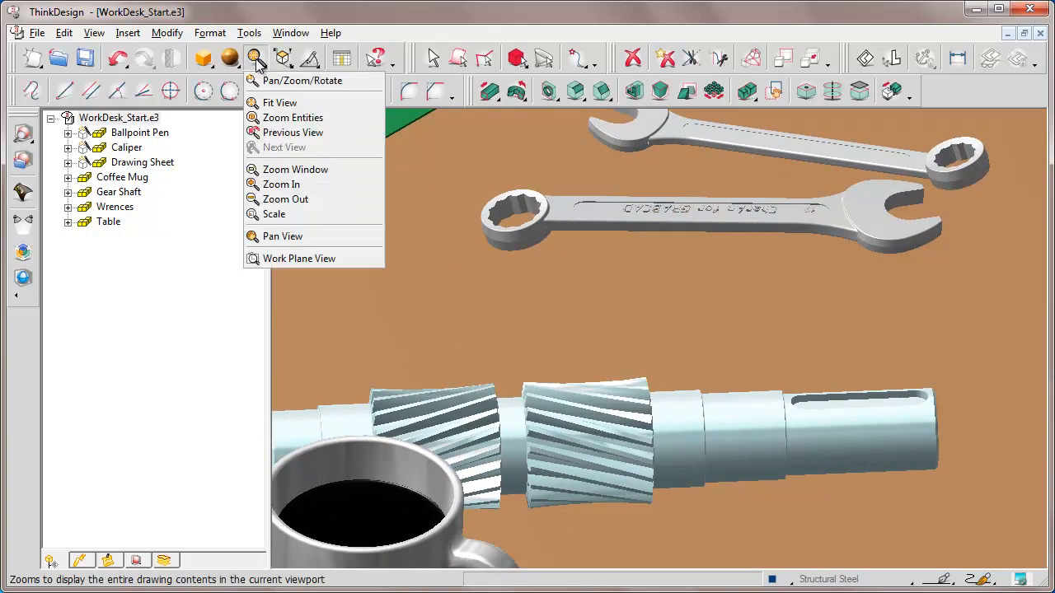
left_click(277, 199)
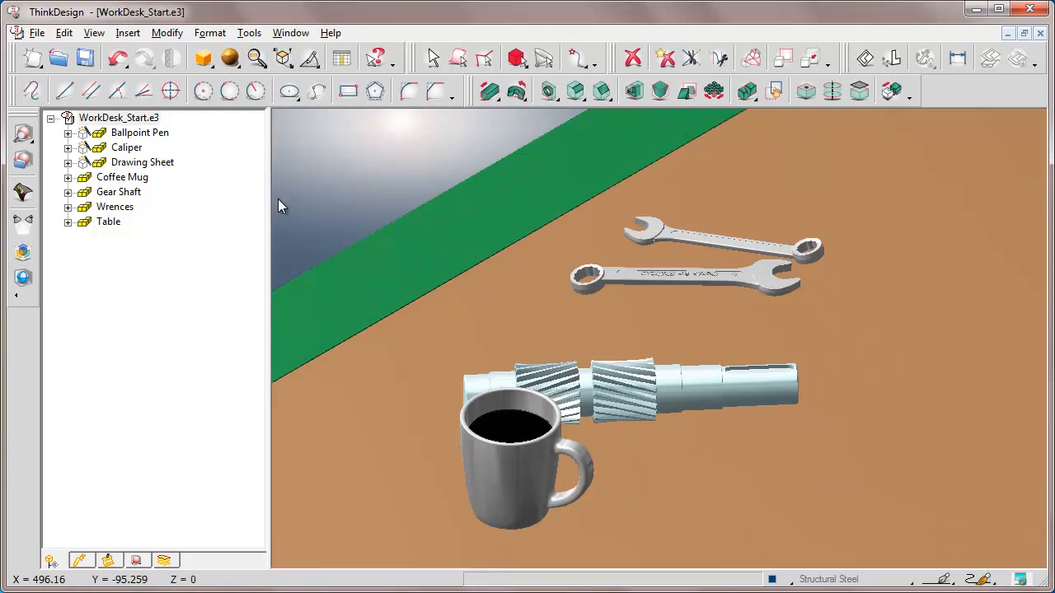
left_click(23, 134)
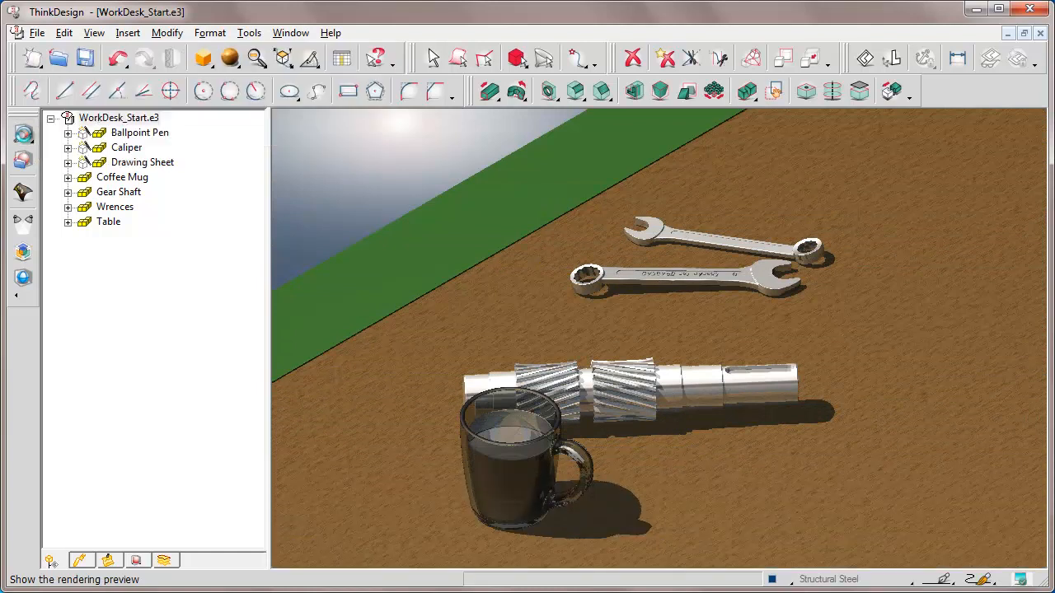
Fit the view to the whole assembly and save the file
left_click(256, 60)
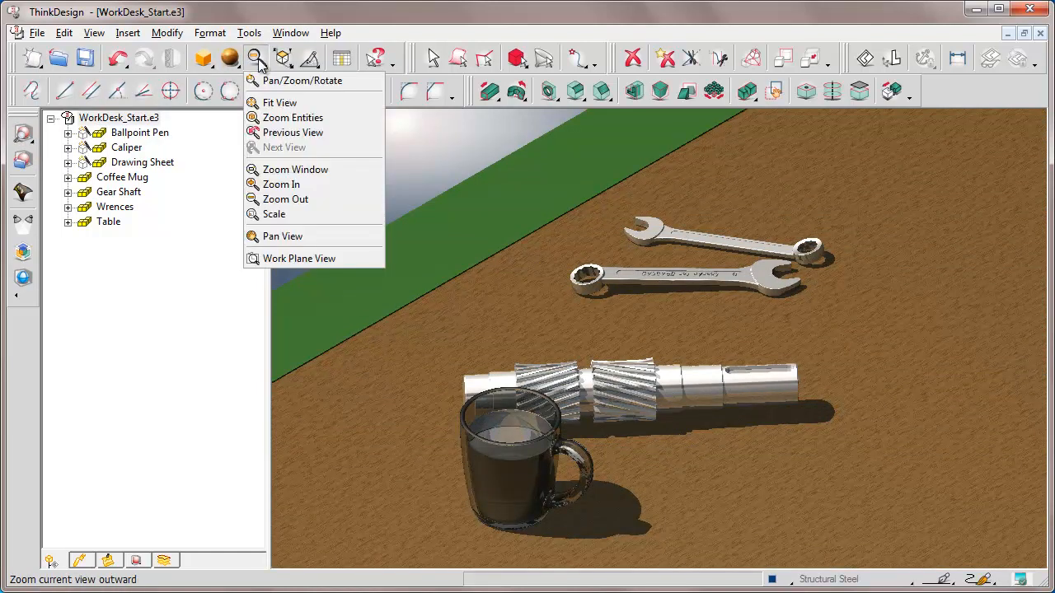
left_click(274, 103)
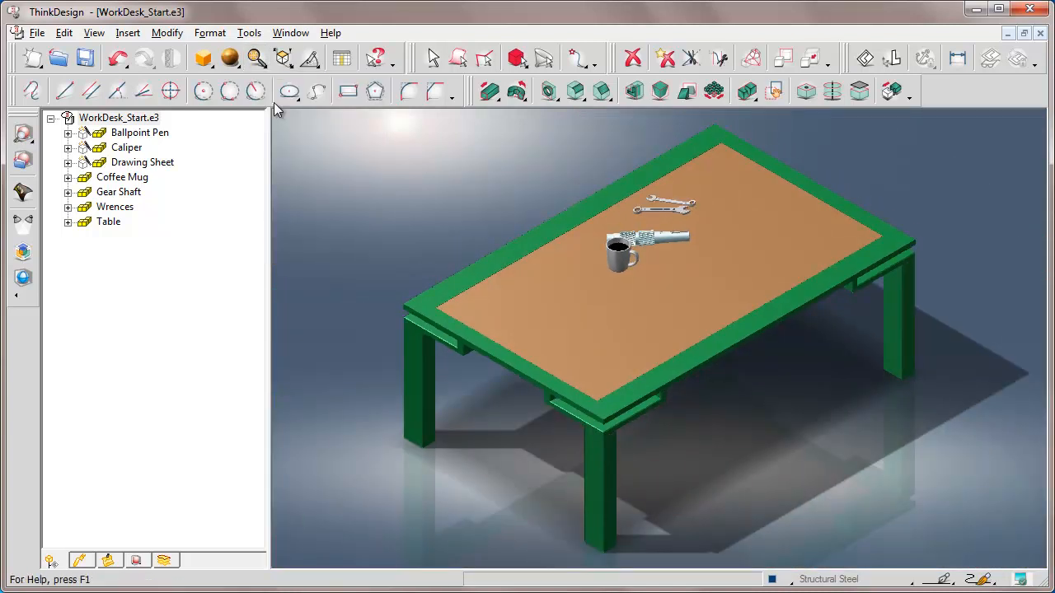
left_click(86, 59)
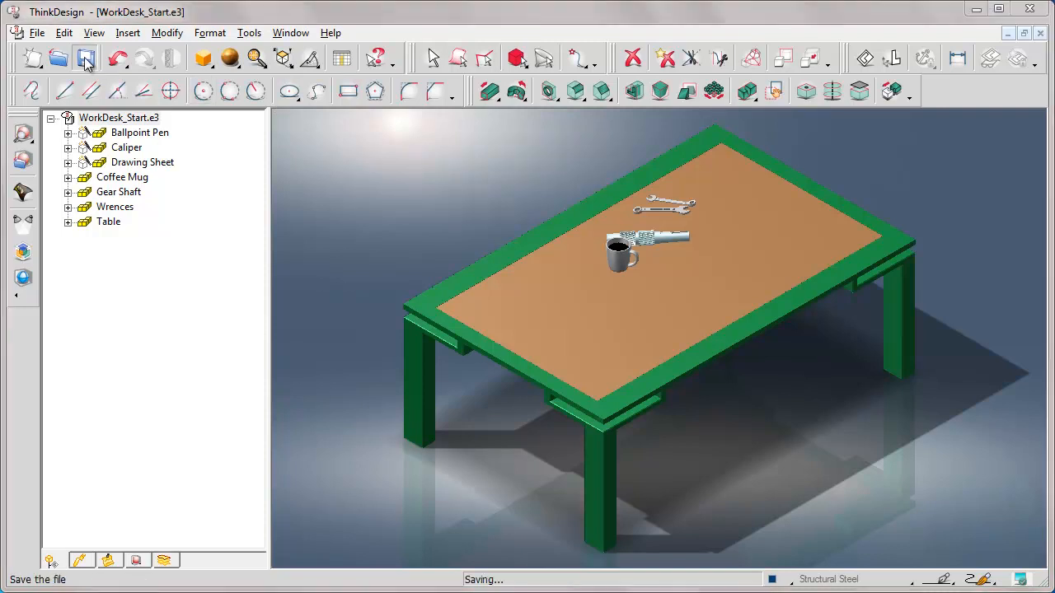